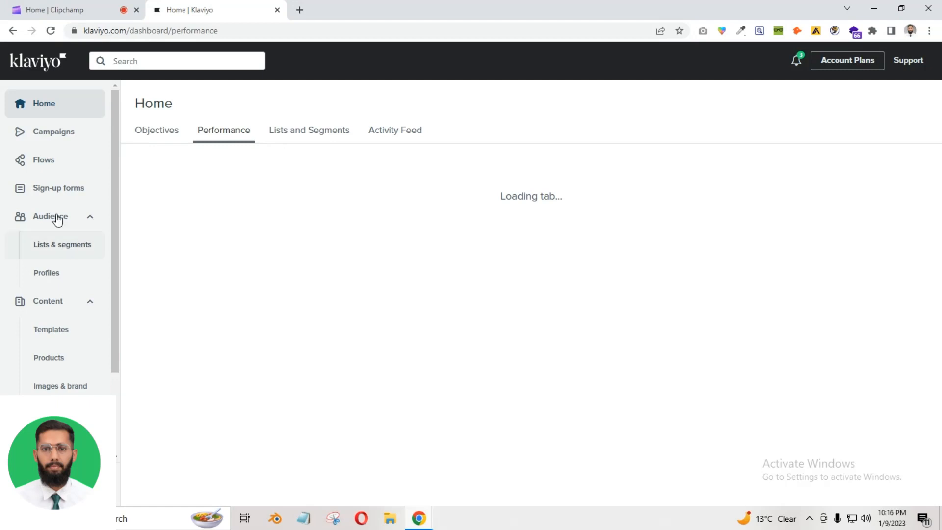
# Go to Audience > Lists & segments and start creating a new list or segment
pyautogui.click(68, 251)
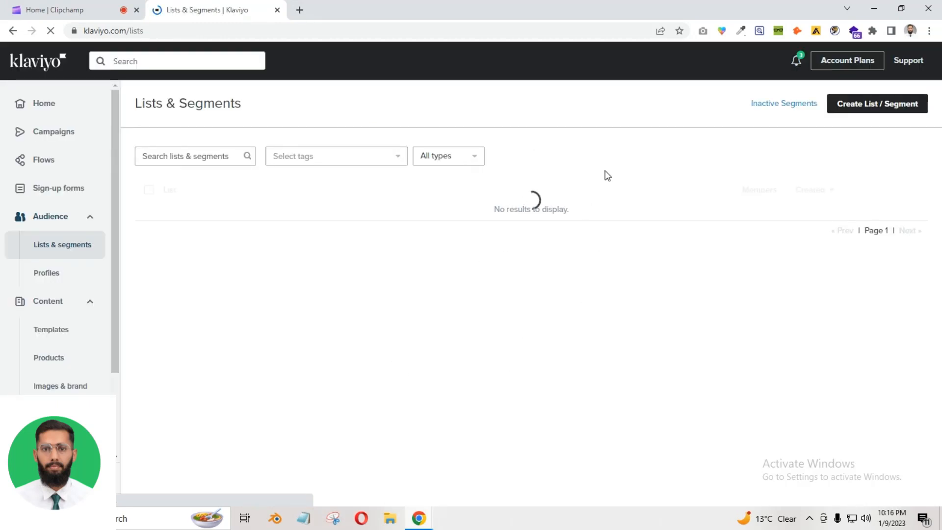
pyautogui.click(879, 105)
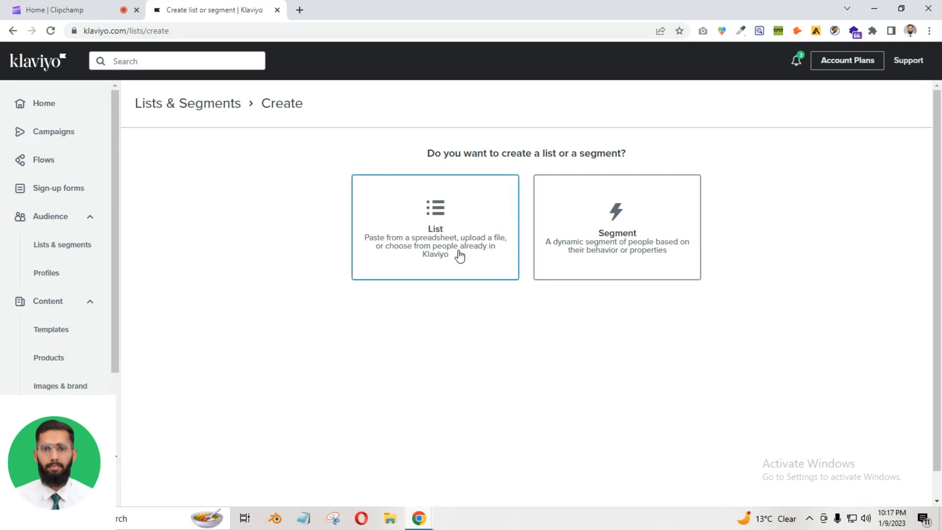
# Choose List, name it 'practice list', and create it
pyautogui.click(438, 228)
pyautogui.click(329, 183)
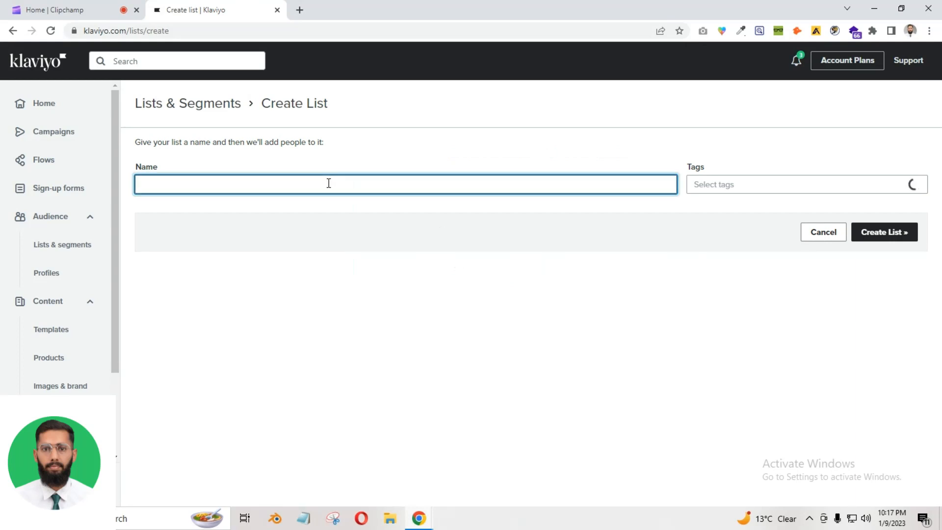
pyautogui.write('practice list')
pyautogui.click(881, 233)
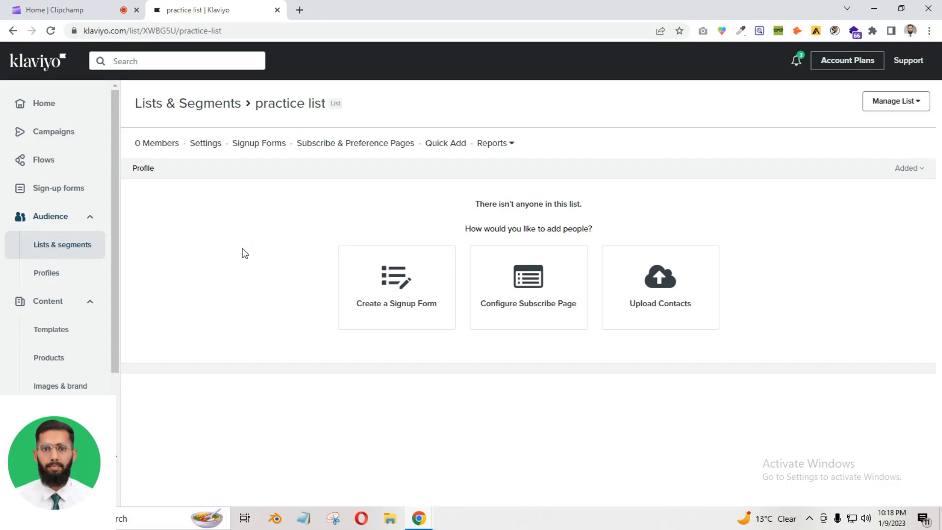
# In Quick Add, tick explicit consent and fill in the subscriber's saved e-mail address
pyautogui.click(445, 143)
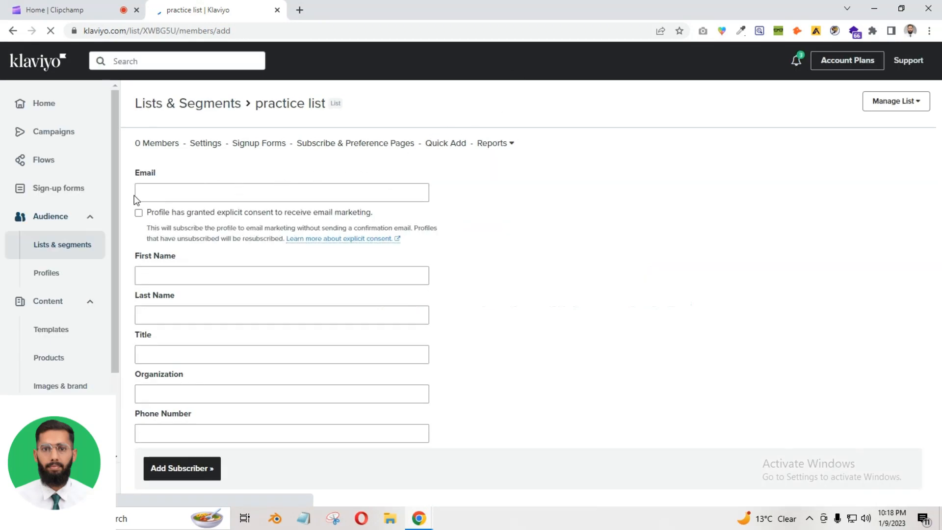
pyautogui.click(220, 192)
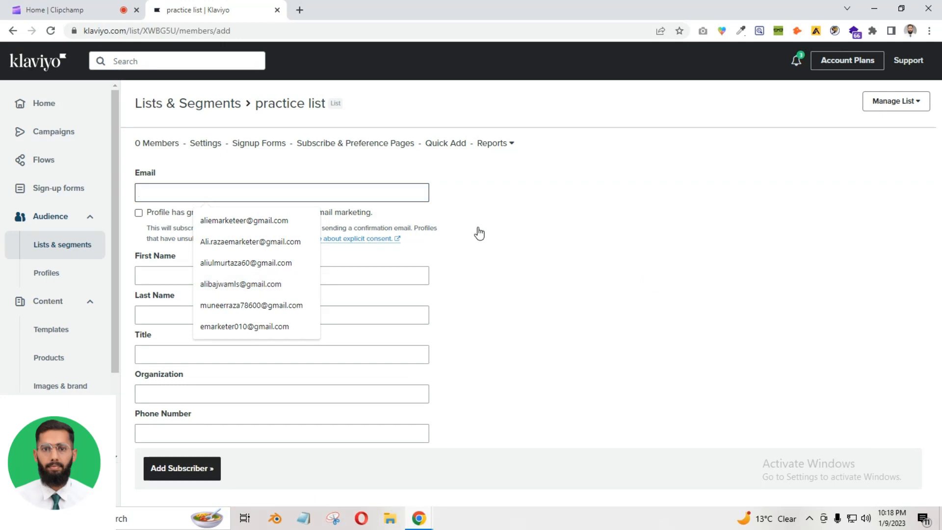
pyautogui.click(479, 234)
pyautogui.click(289, 213)
pyautogui.click(185, 273)
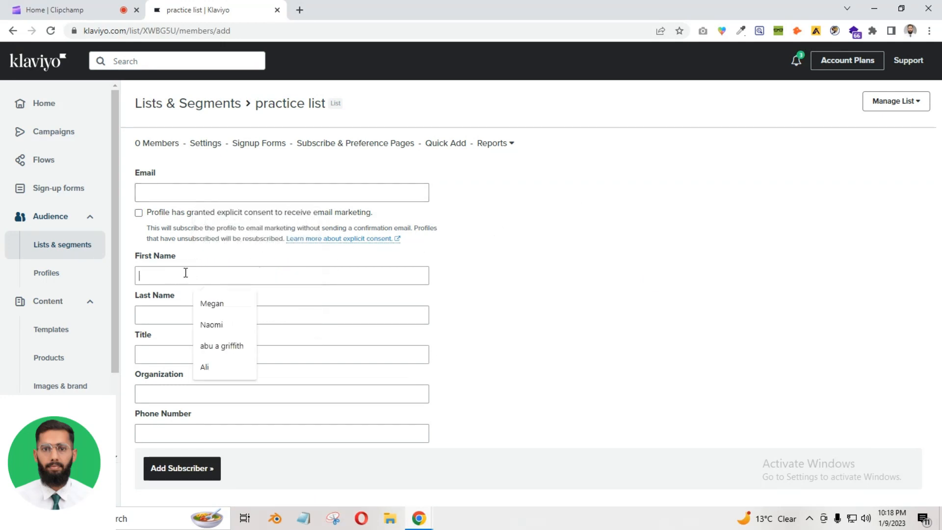
pyautogui.click(162, 315)
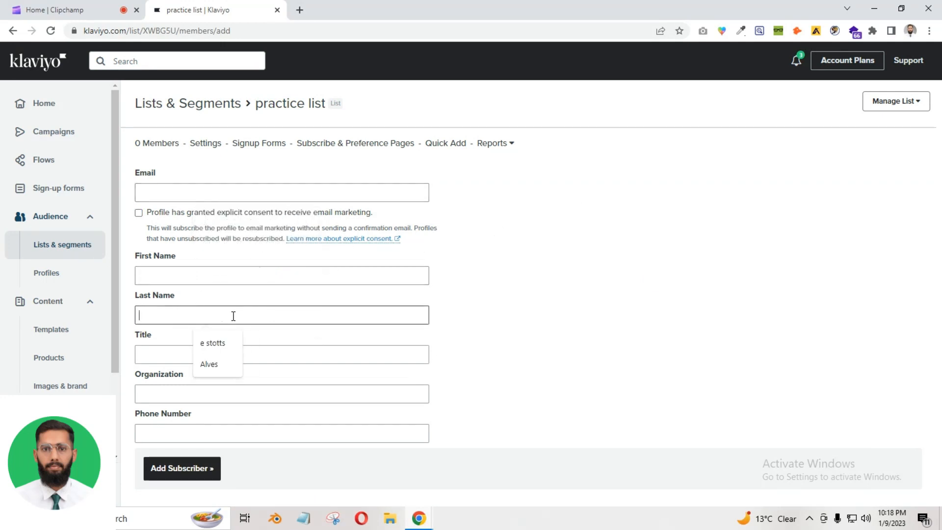
pyautogui.click(167, 191)
pyautogui.click(229, 217)
# Enter the subscriber's first and last name and add them to the practice list
pyautogui.click(187, 277)
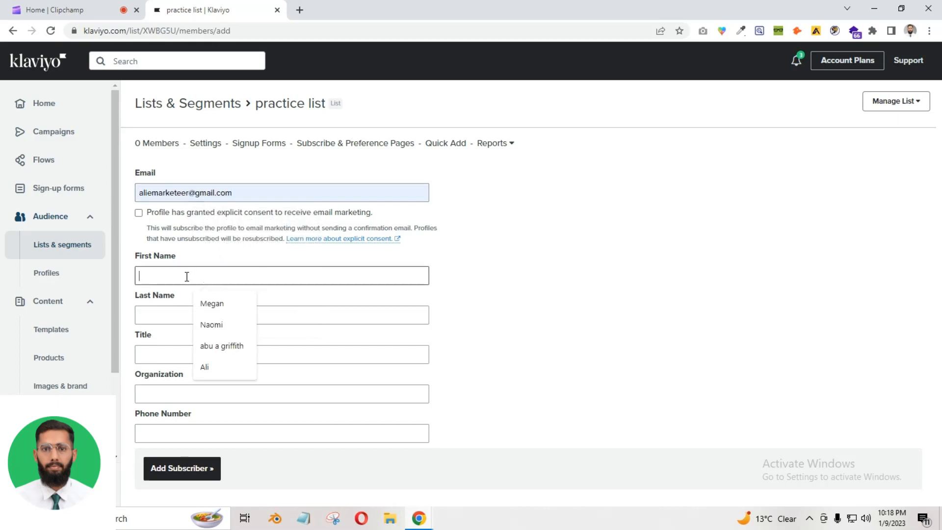
pyautogui.click(229, 370)
pyautogui.press('Tab')
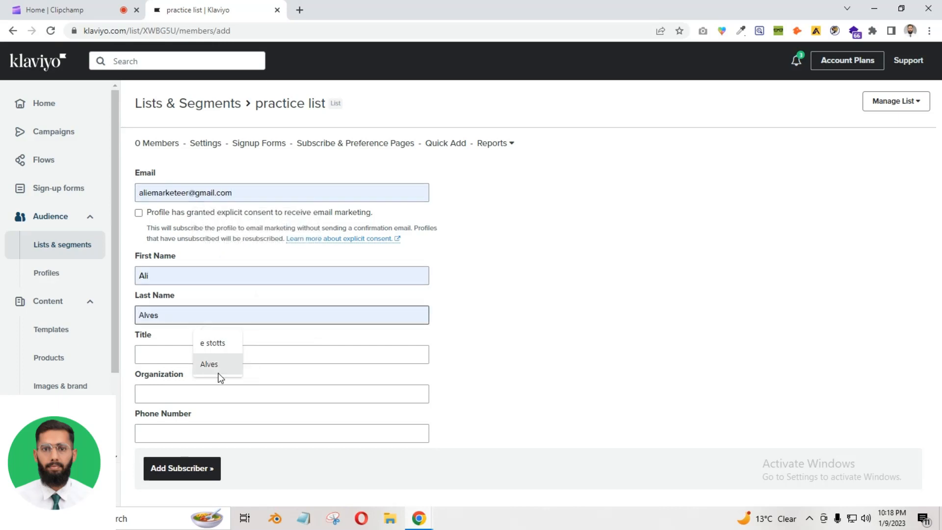
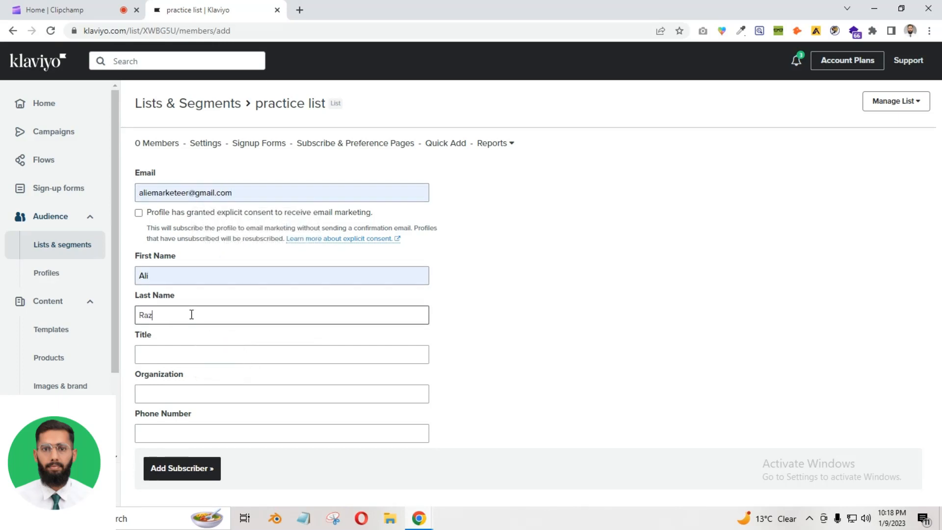
pyautogui.click(185, 470)
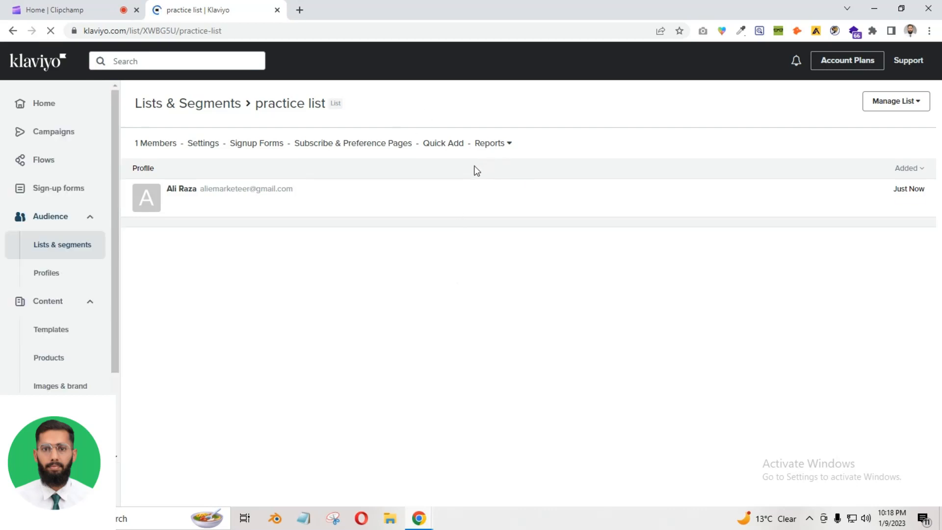
# Choose Manage List > Import Contacts and open a new browser tab
pyautogui.click(904, 101)
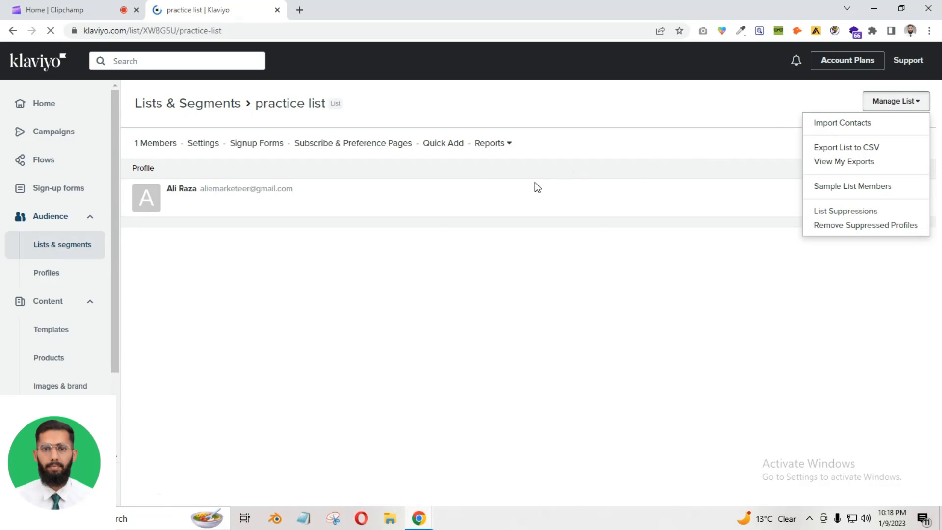
pyautogui.click(842, 129)
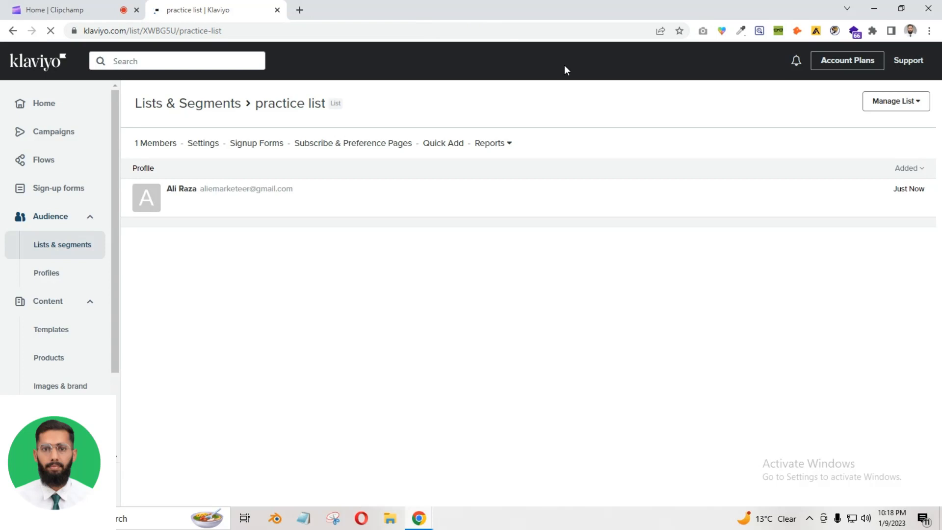
pyautogui.click(300, 9)
# Search Google for 'google sheet', open Google Sheets, and return to the Klaviyo upload tab
pyautogui.write('g')
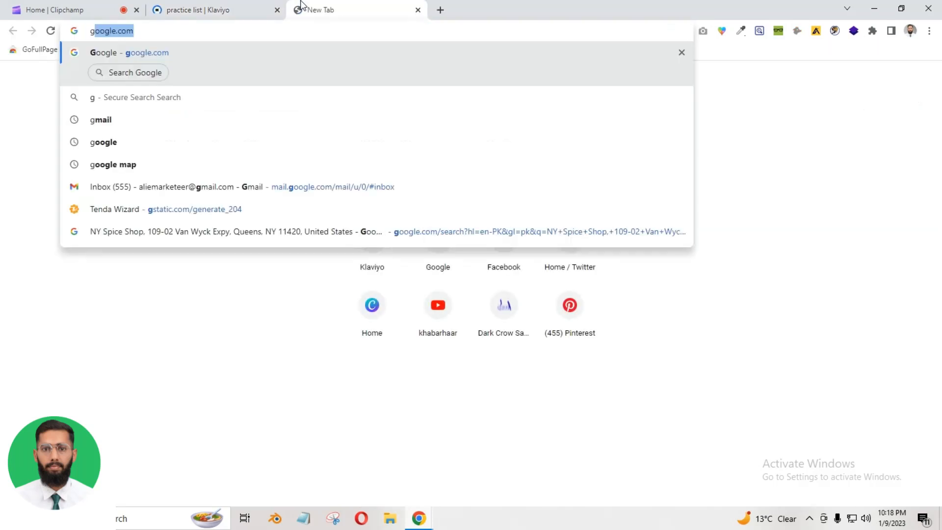
pyautogui.write('oo')
pyautogui.press('Return')
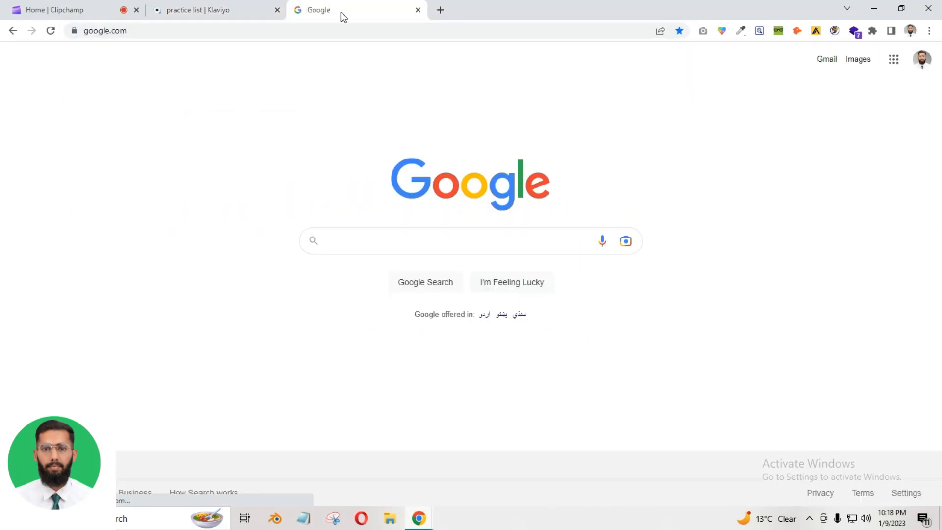
pyautogui.write('google ')
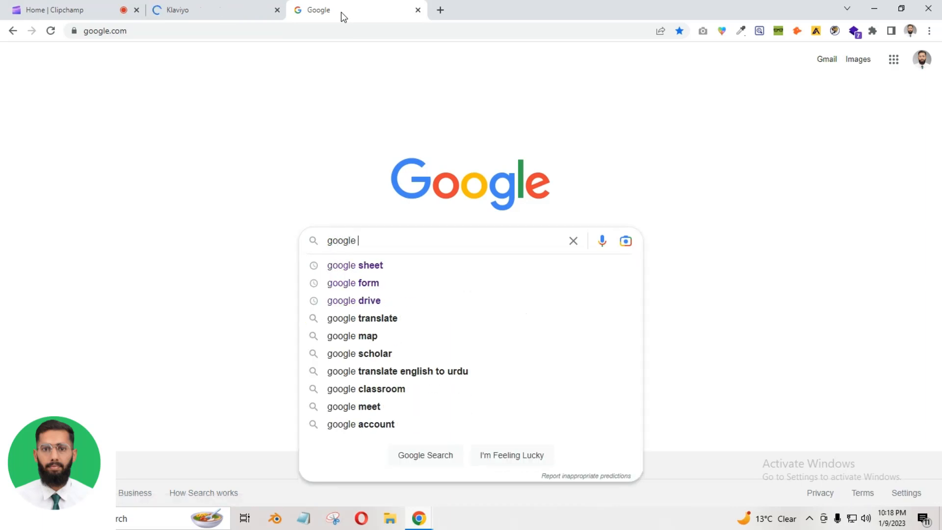
pyautogui.write('sheet')
pyautogui.press('Return')
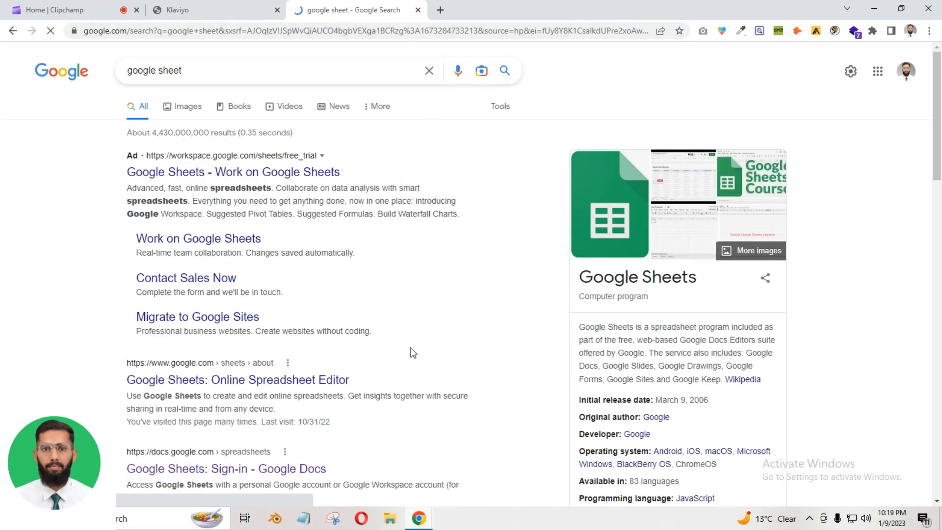
pyautogui.click(216, 469)
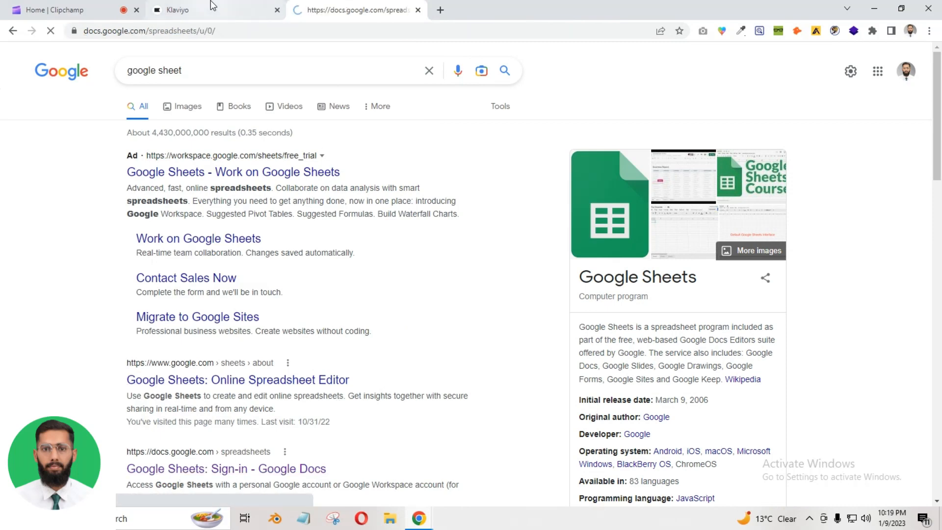
pyautogui.click(213, 6)
pyautogui.moveTo(367, 6)
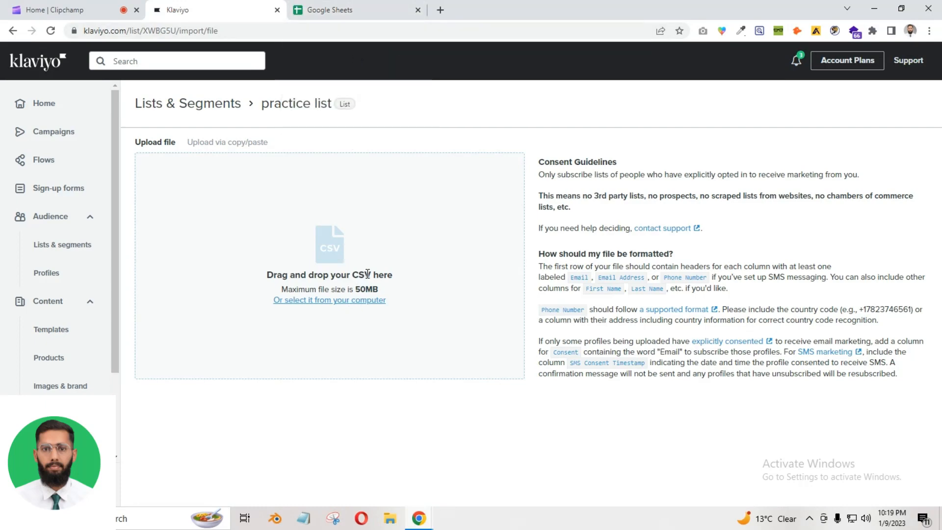
# Cancel the CSV file picker and start a Blank spreadsheet in Google Sheets
pyautogui.moveTo(358, 275); pyautogui.dragTo(409, 273)
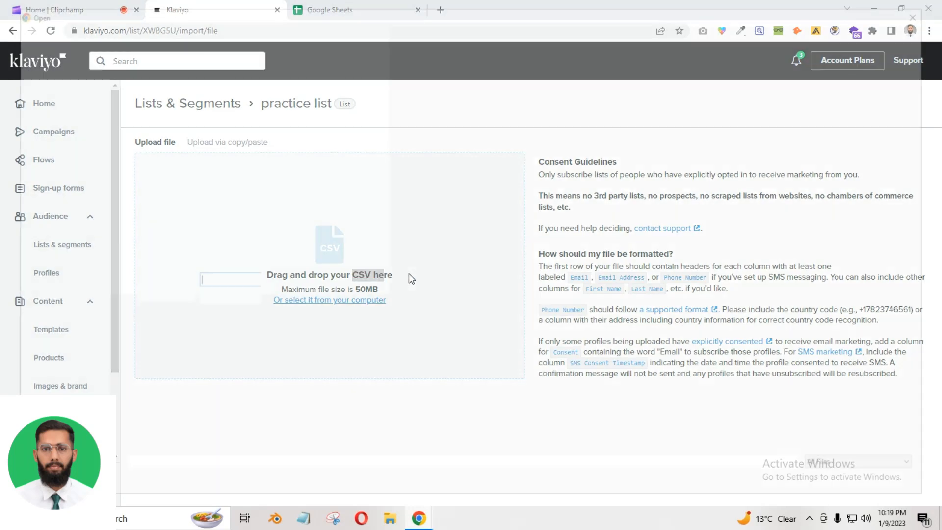
pyautogui.click(928, 9)
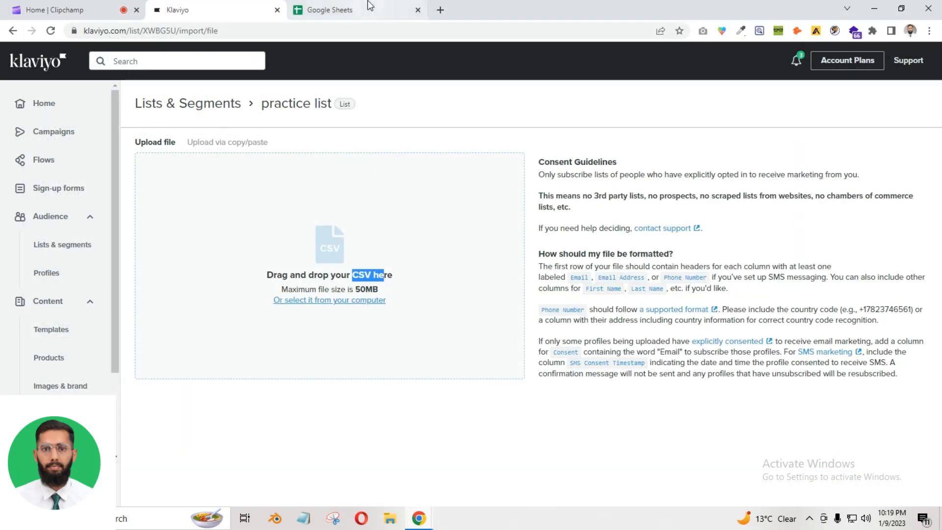
pyautogui.click(369, 8)
pyautogui.click(174, 152)
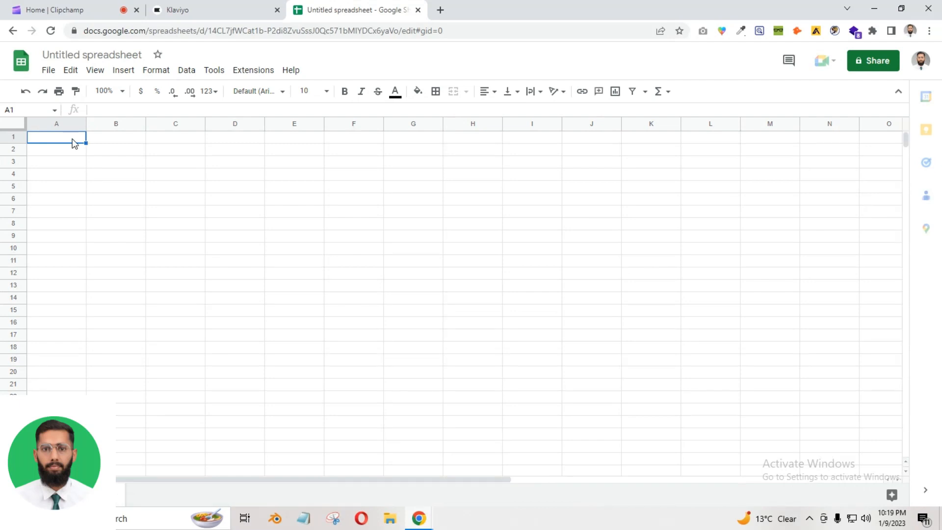
# Enter 'email address' in A1, widen column A, and put 'First Name' in B1
pyautogui.write('email ad')
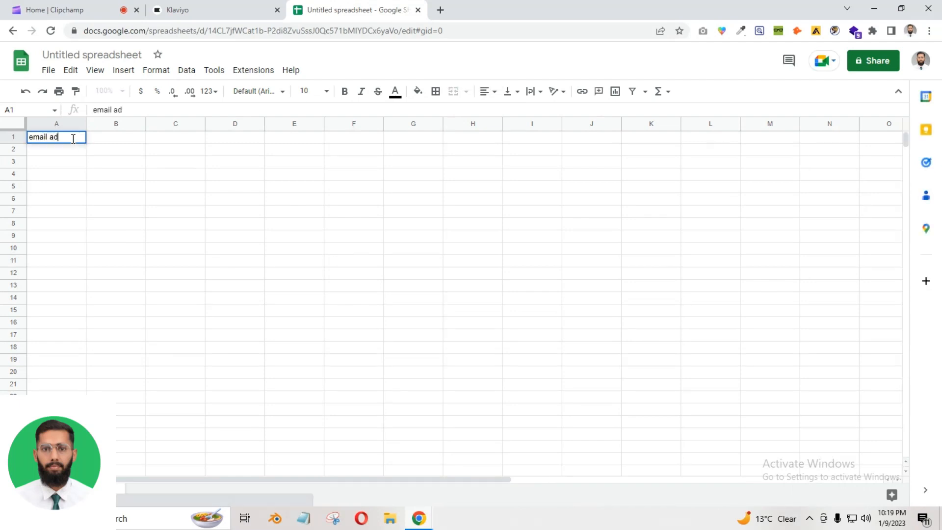
pyautogui.write('dress')
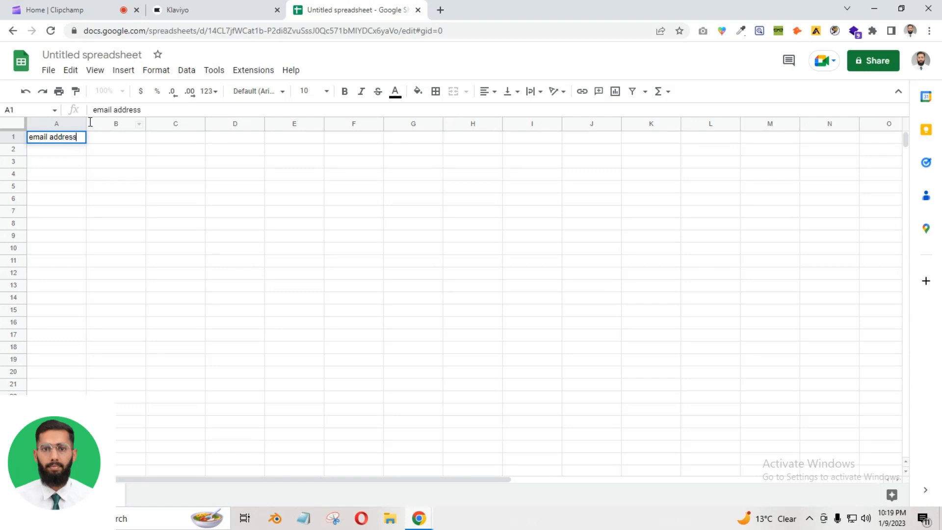
pyautogui.moveTo(86, 123); pyautogui.dragTo(175, 129)
pyautogui.click(218, 142)
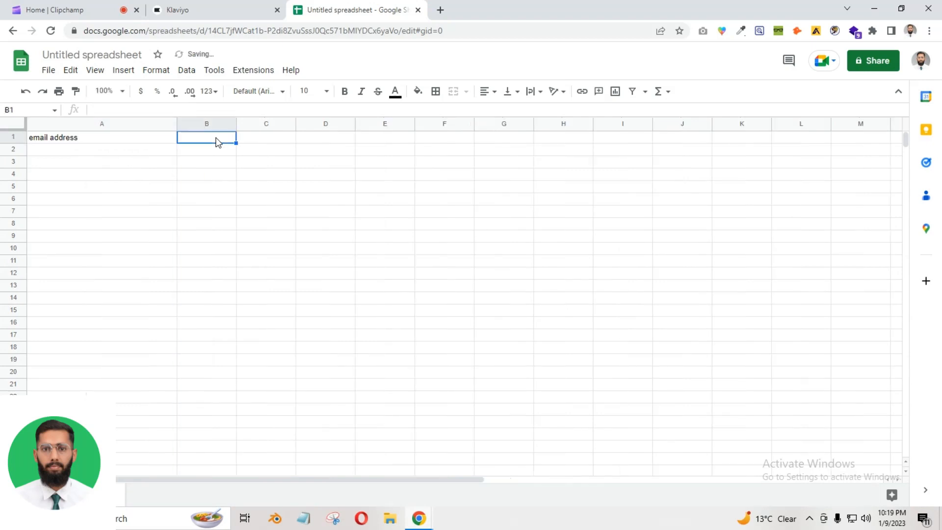
pyautogui.write('First Name')
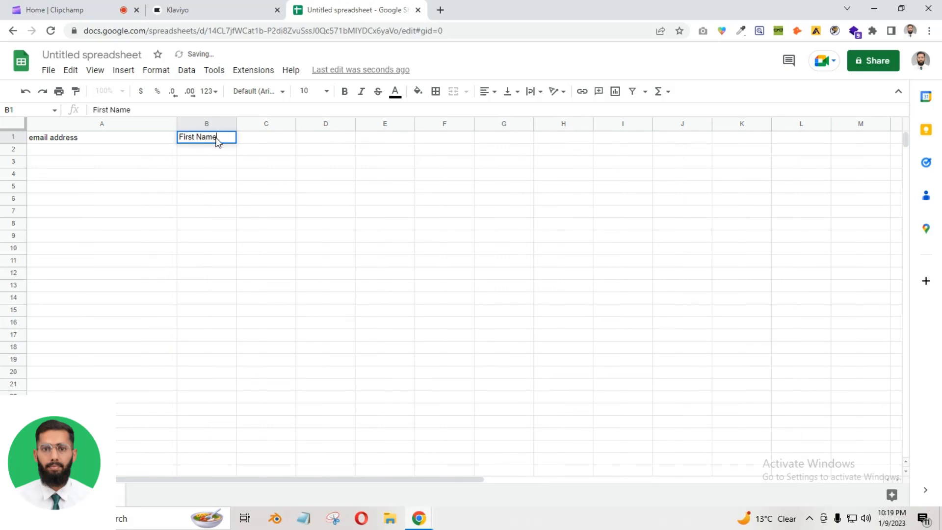
pyautogui.click(35, 141)
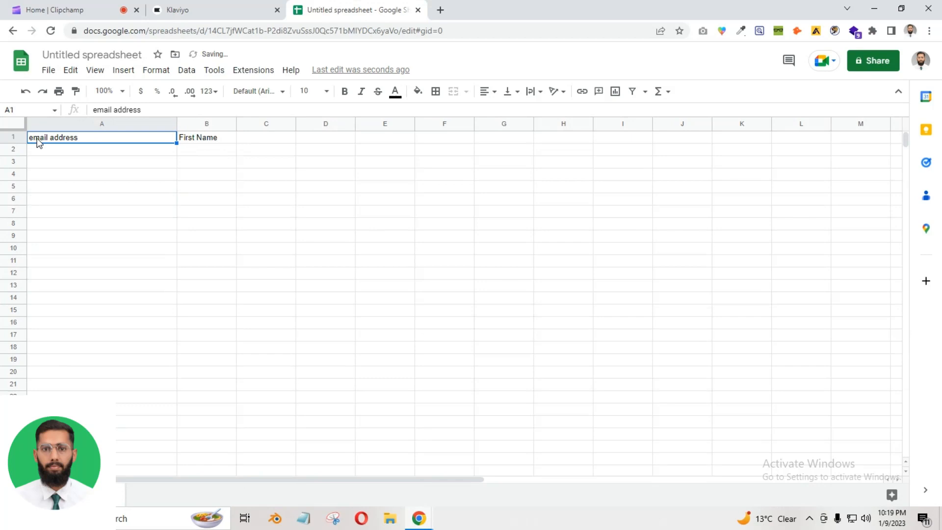
# Correct A1 to 'Email Address' and add the 'Last Name' header in C1
pyautogui.tripleClick(49, 140)
pyautogui.click(36, 137)
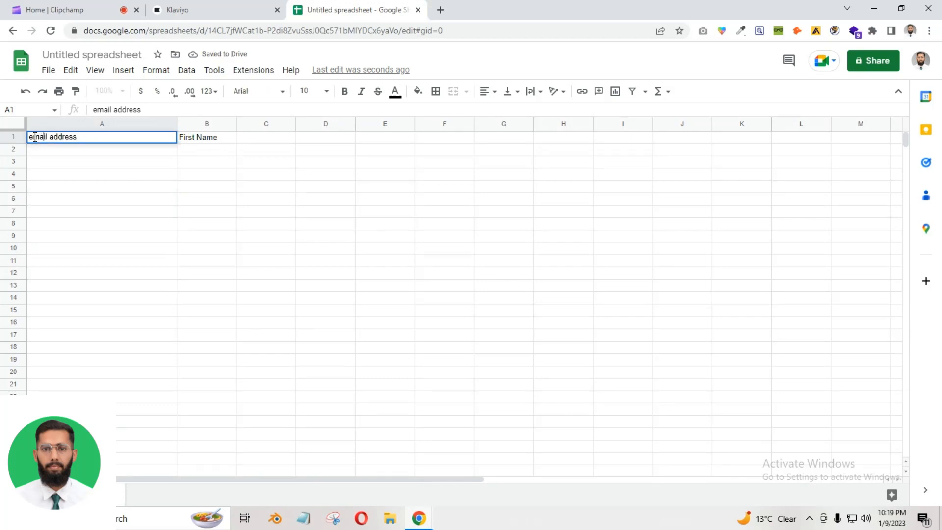
pyautogui.press('BackSpace')
pyautogui.write('E')
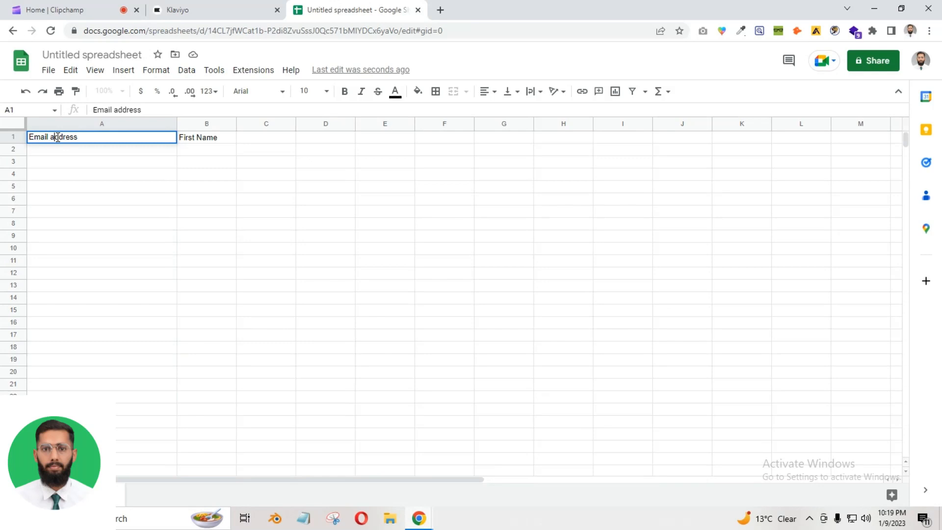
pyautogui.click(58, 137)
pyautogui.press('BackSpace')
pyautogui.click(255, 137)
pyautogui.write('L')
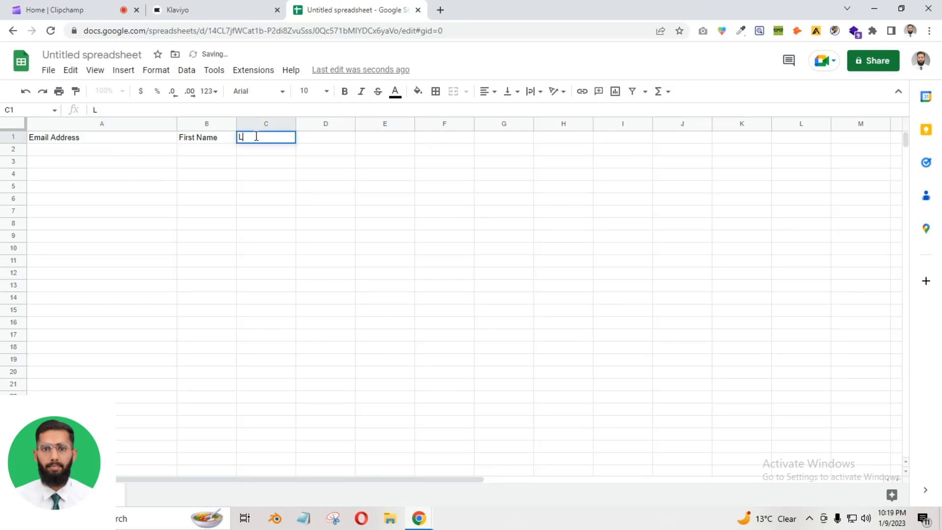
pyautogui.write('ast Nam')
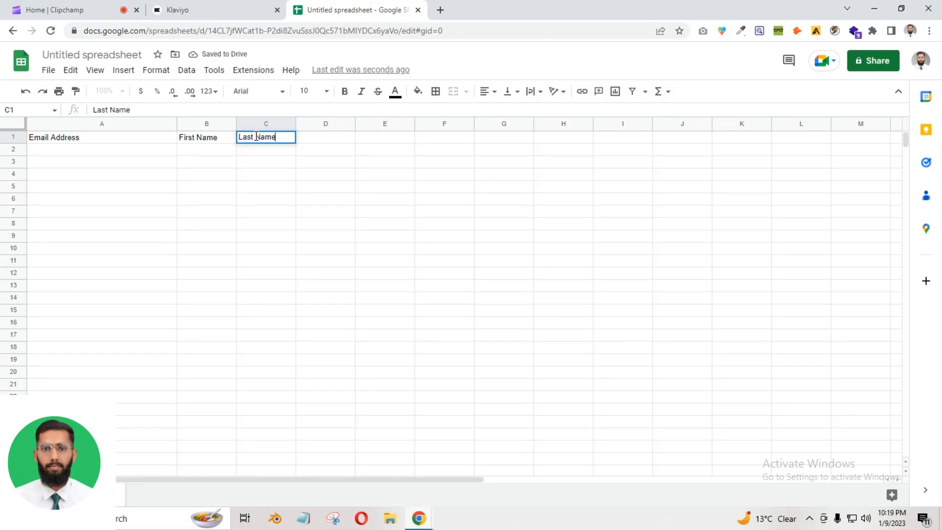
pyautogui.write('e')
pyautogui.click(204, 149)
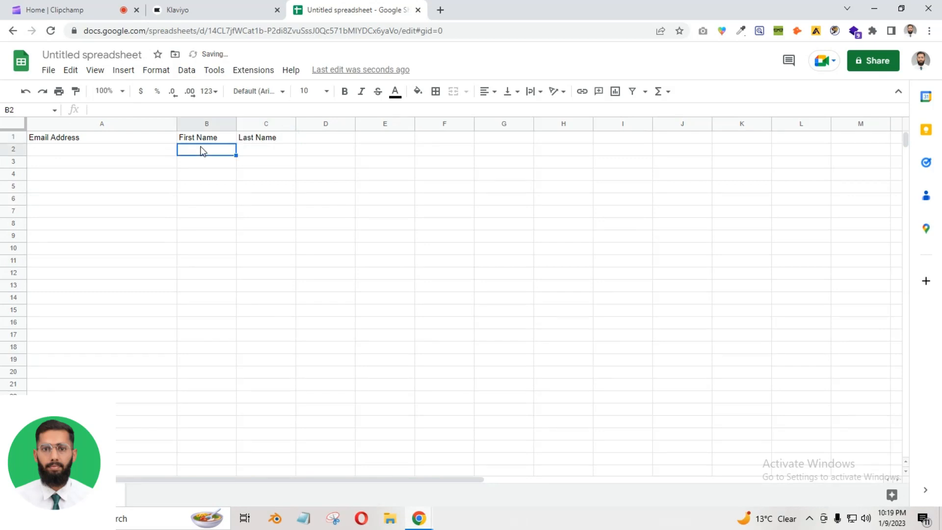
# Enter the first two contacts' first and last names in rows 2 and 3
pyautogui.press('Tab')
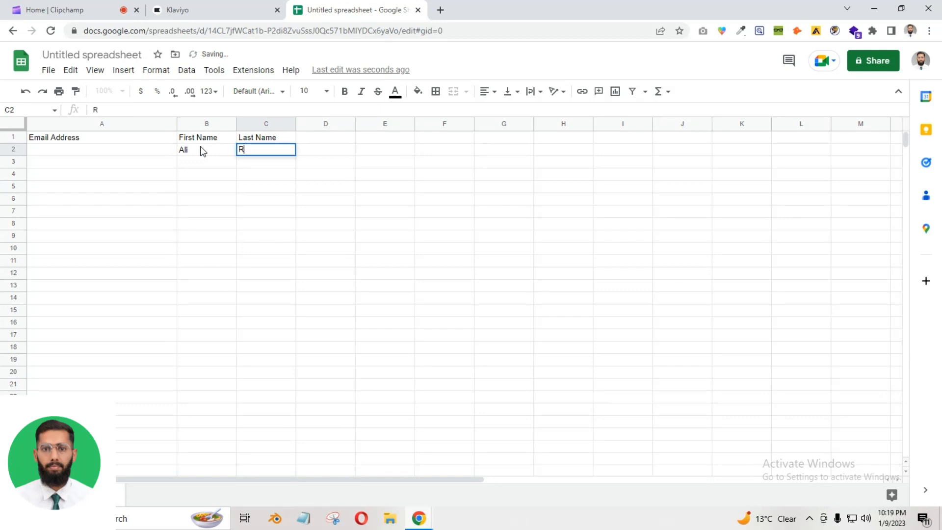
pyautogui.click(192, 165)
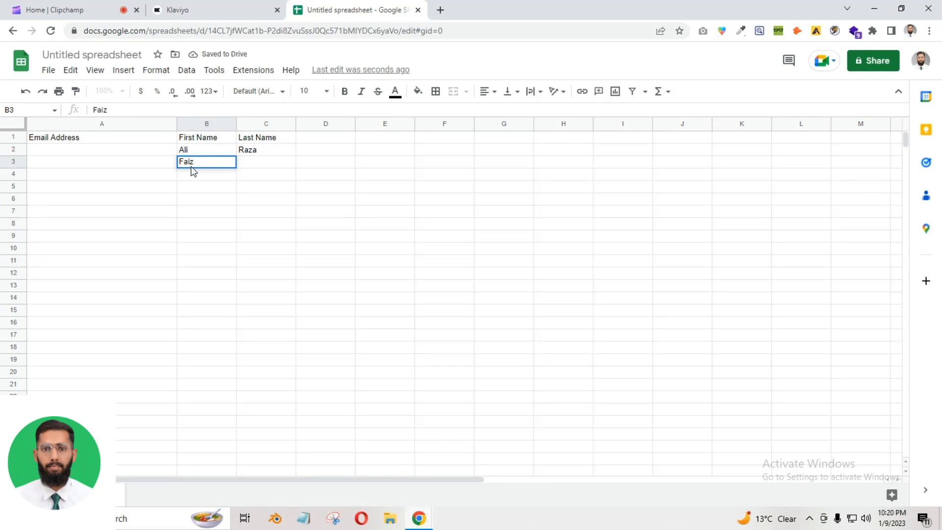
pyautogui.press('Tab')
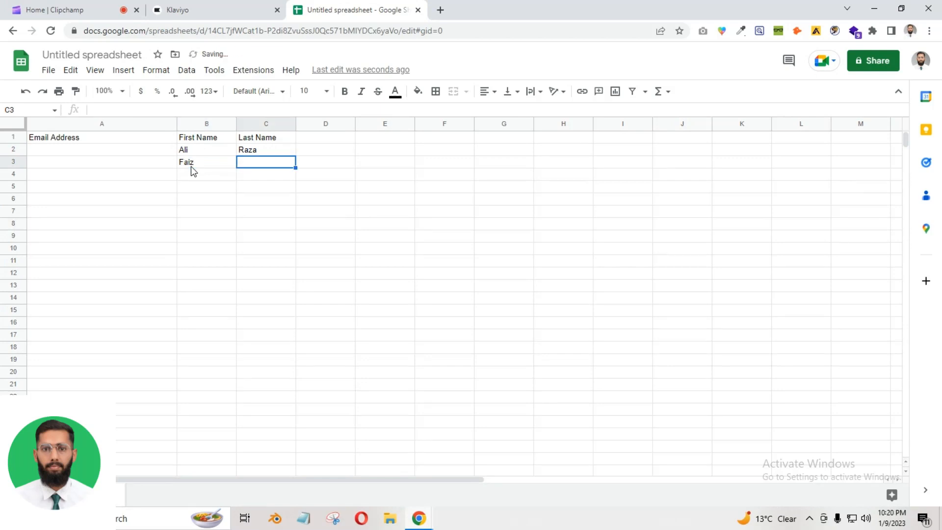
pyautogui.press('Tab')
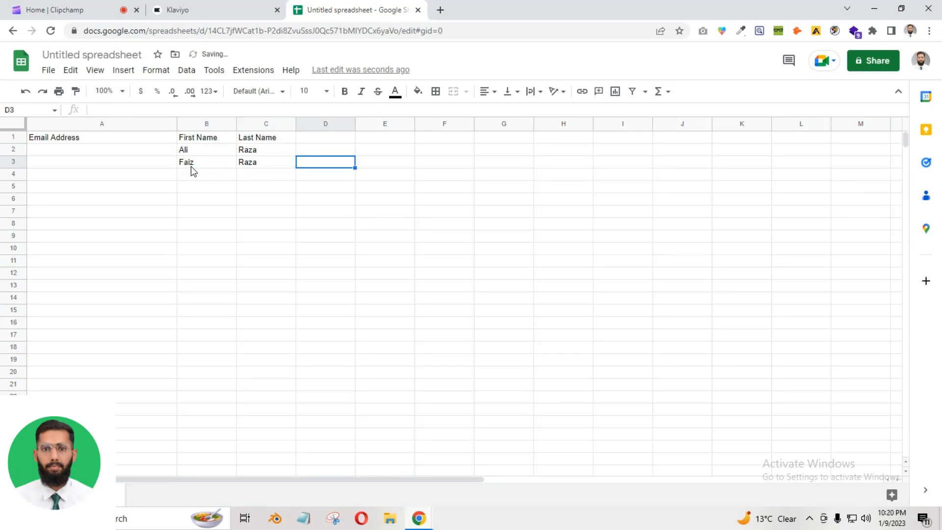
# Enter the third contact's first and last name in row 4, fixing a typo
pyautogui.click(202, 179)
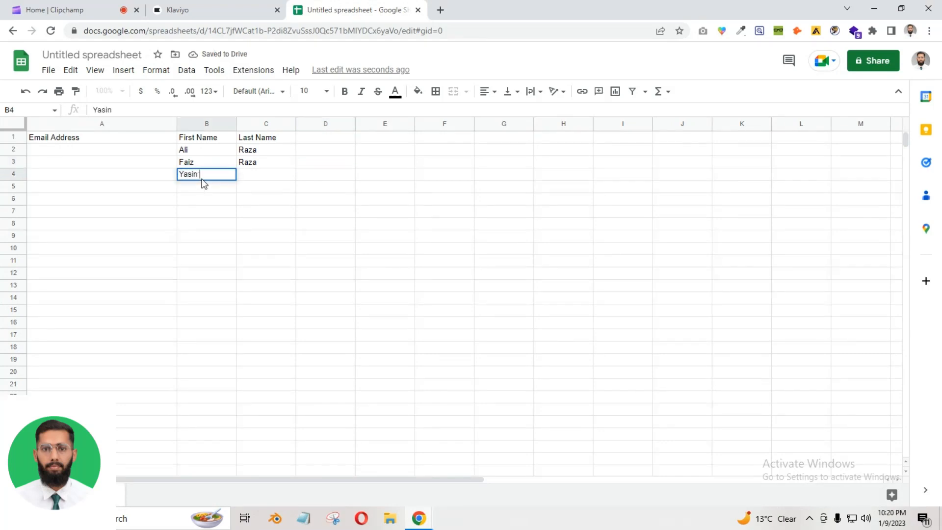
pyautogui.press('Tab')
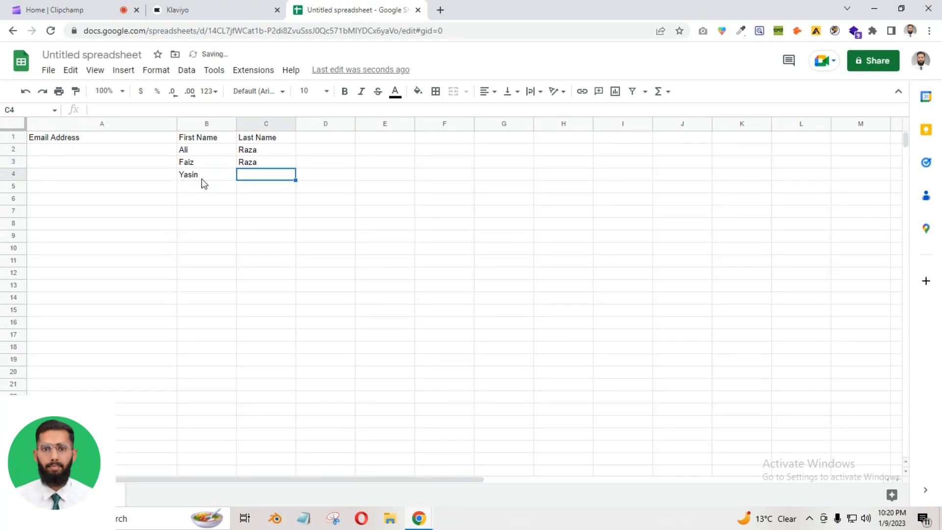
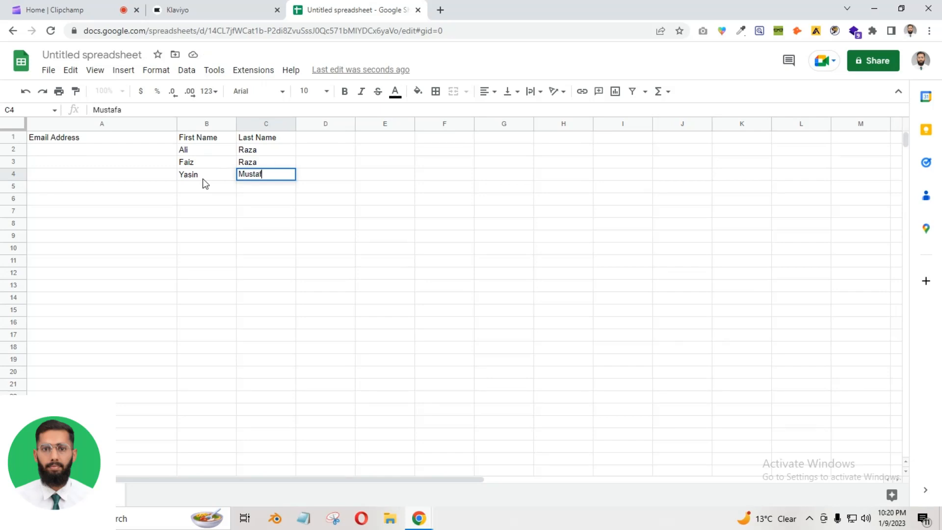
# Type the first contact's e-mail address in A2, correcting typos
pyautogui.click(82, 150)
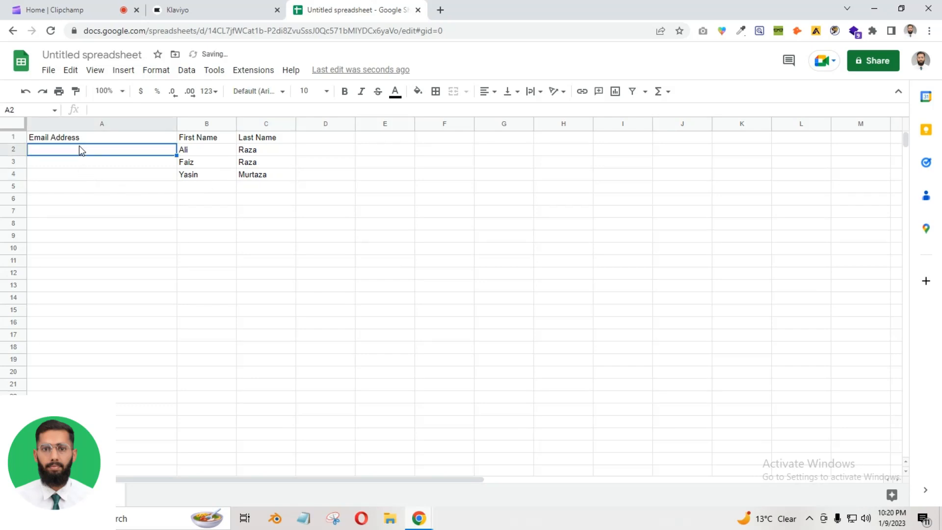
pyautogui.write('alir')
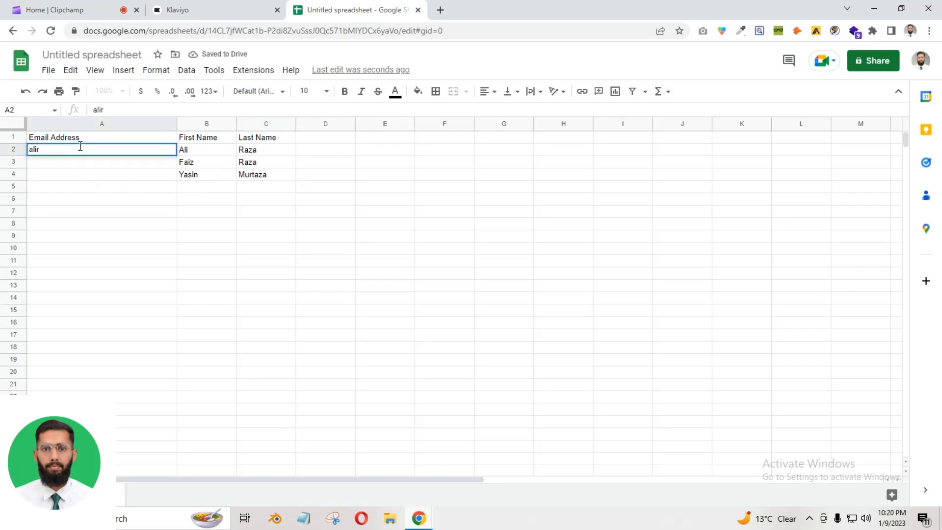
pyautogui.press('BackSpace')
pyautogui.press('BackSpace')
pyautogui.press('BackSpace')
pyautogui.press('BackSpace')
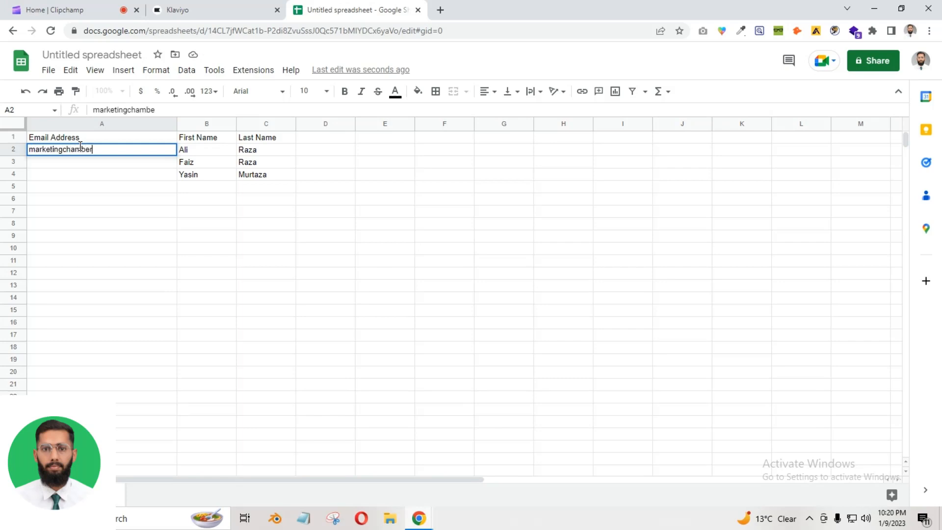
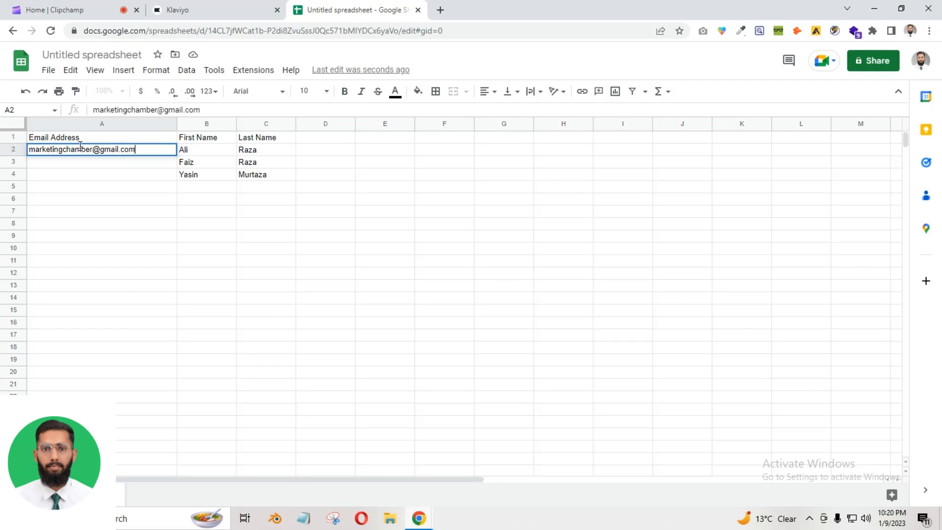
pyautogui.click(79, 163)
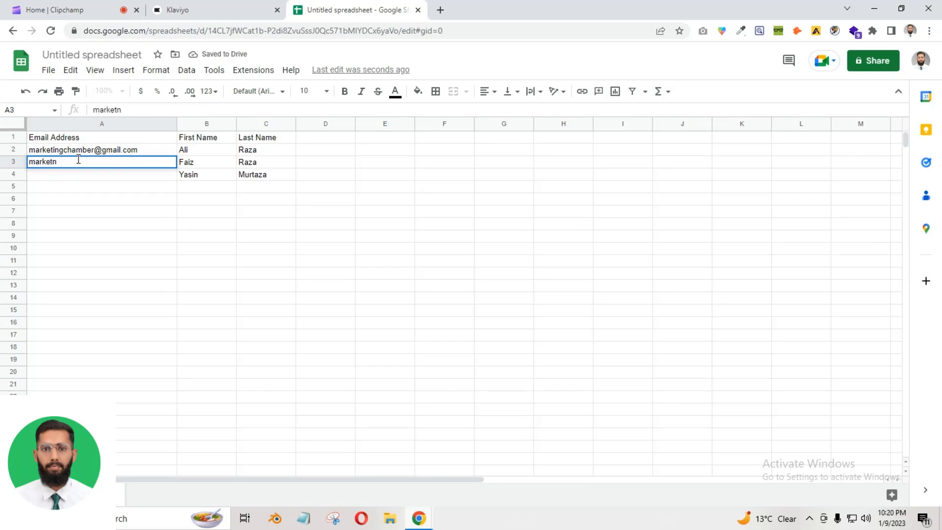
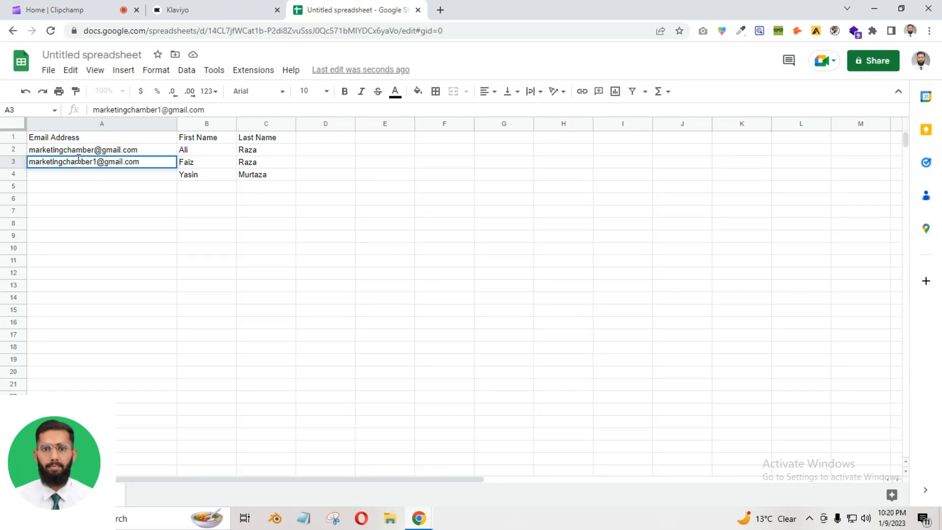
# Enter the second and third contacts' e-mail addresses in A3 and A4
pyautogui.click(58, 177)
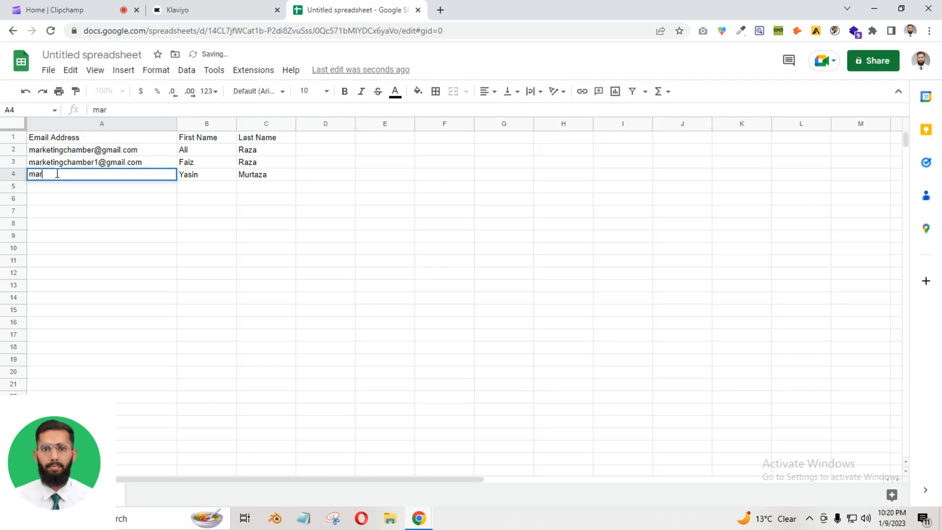
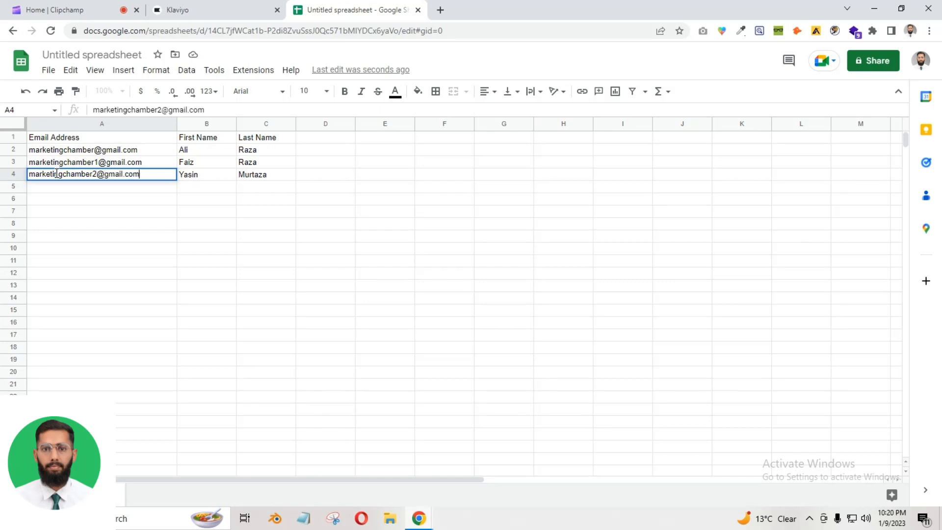
# Make the header row (row 1) bold
pyautogui.click(13, 138)
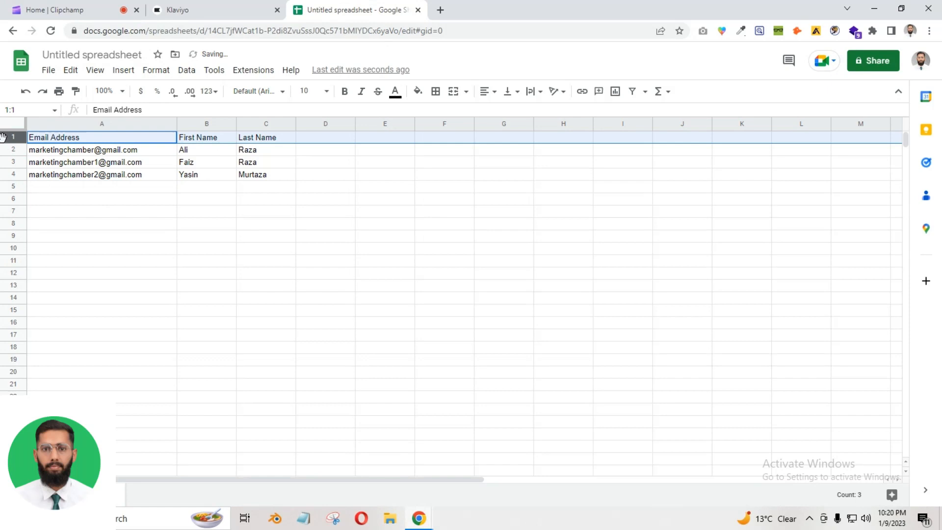
pyautogui.click(345, 91)
pyautogui.click(153, 212)
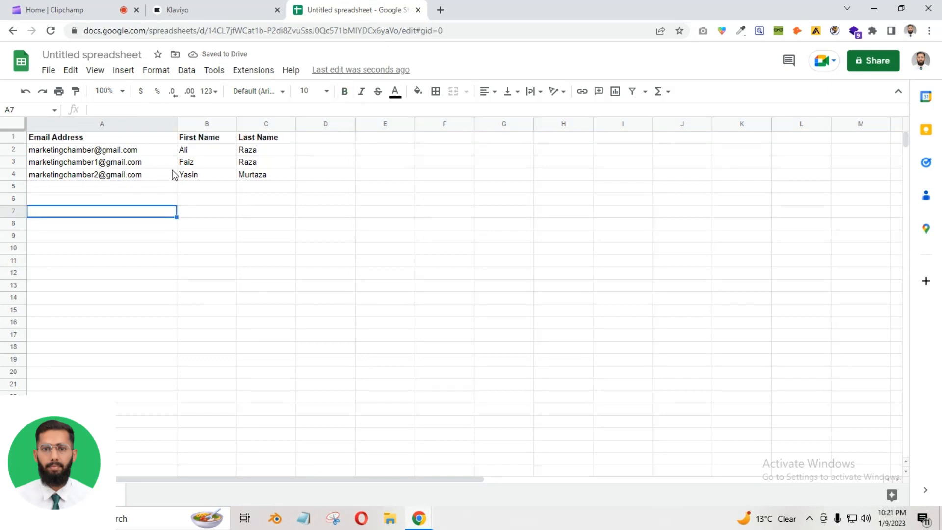
pyautogui.moveTo(172, 174)
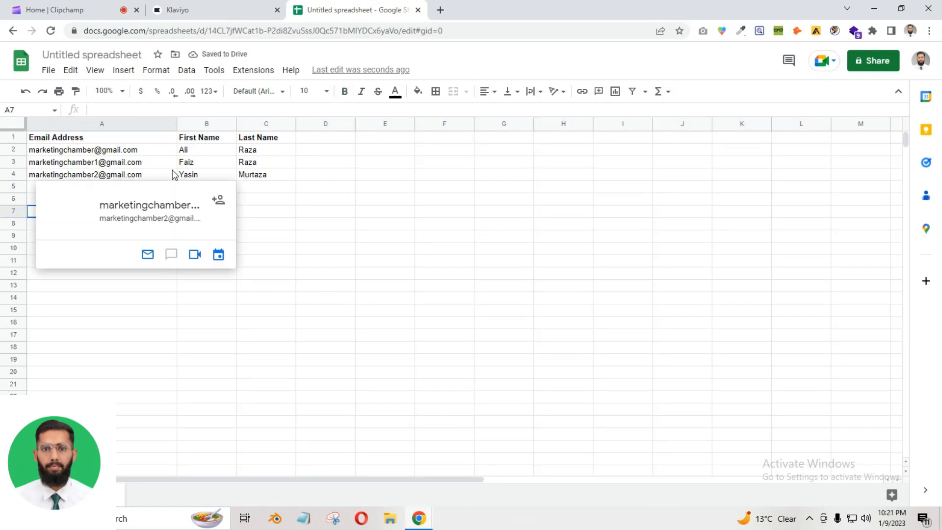
pyautogui.click(324, 249)
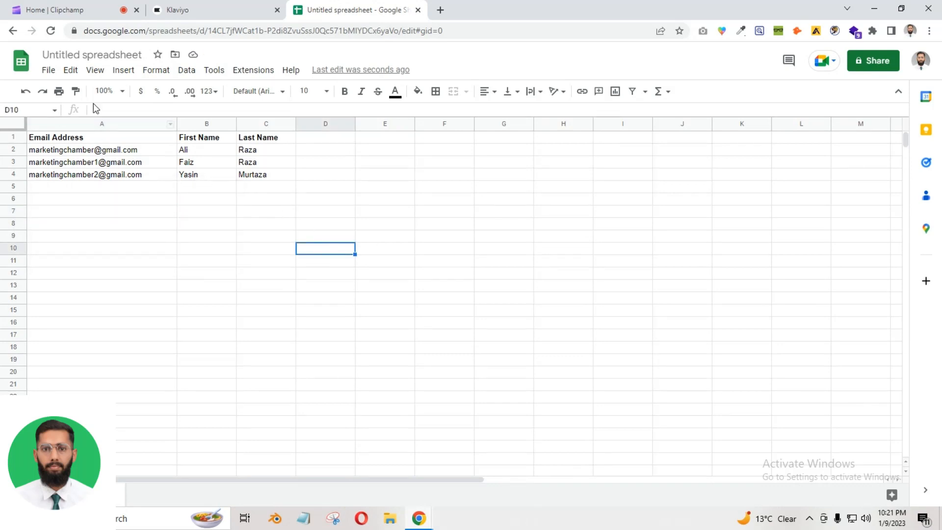
# Download the sheet as a Comma Separated Values (.csv) file
pyautogui.click(48, 70)
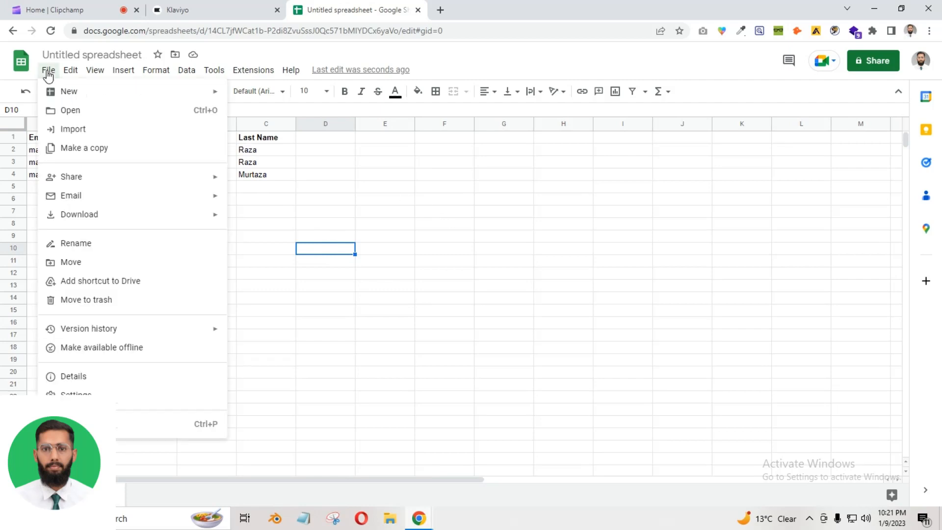
pyautogui.moveTo(91, 215)
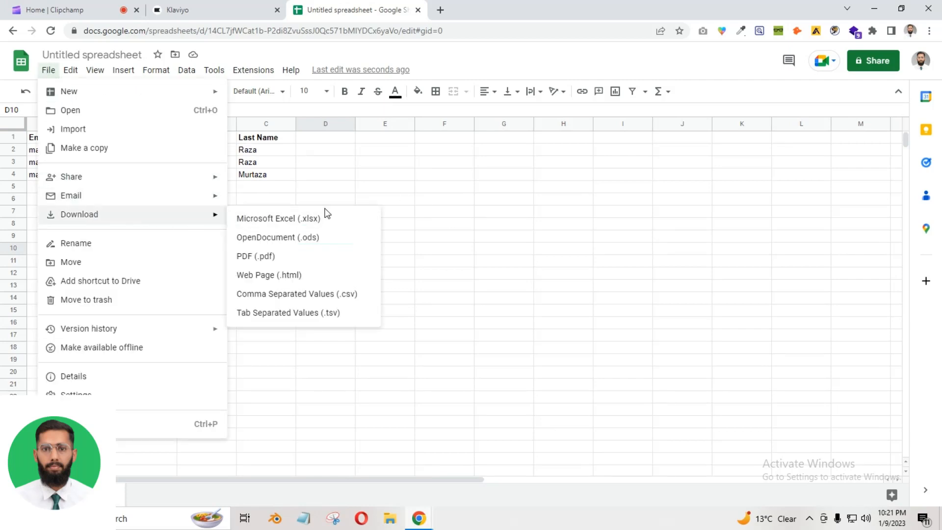
pyautogui.click(335, 294)
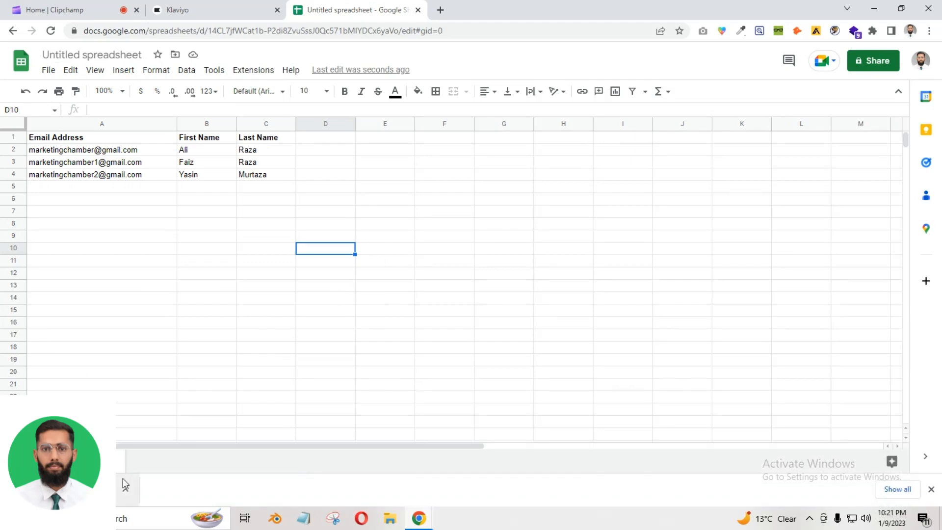
# Upload the exported spreadsheet CSV from Downloads on Klaviyo's list upload page
pyautogui.click(259, 7)
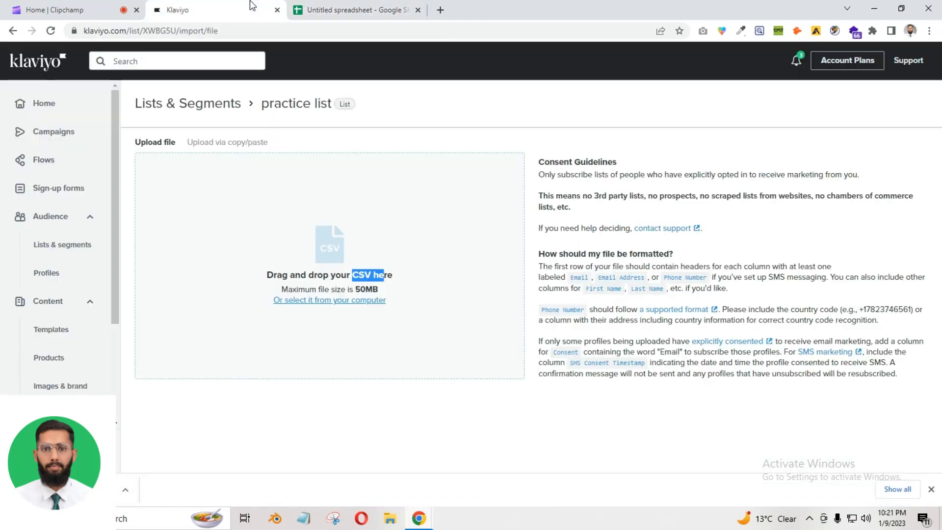
pyautogui.click(329, 300)
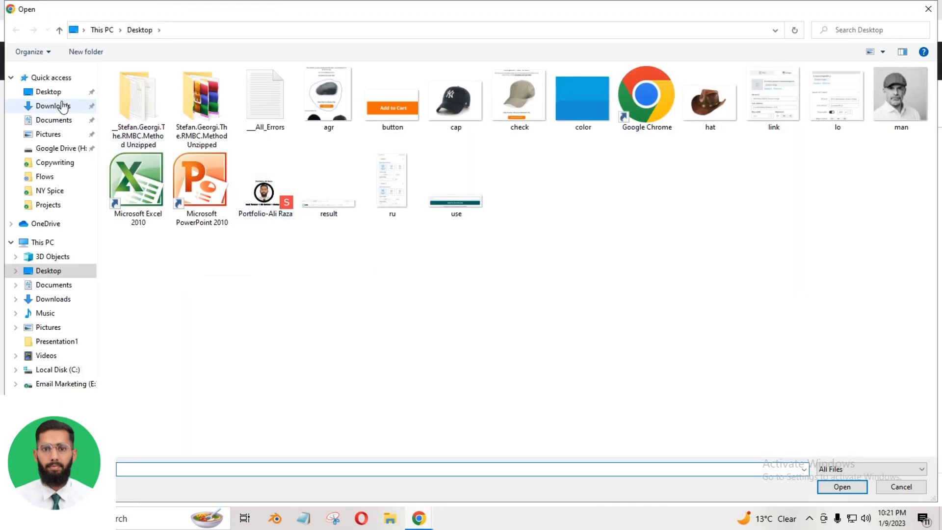
pyautogui.click(63, 107)
pyautogui.doubleClick(172, 125)
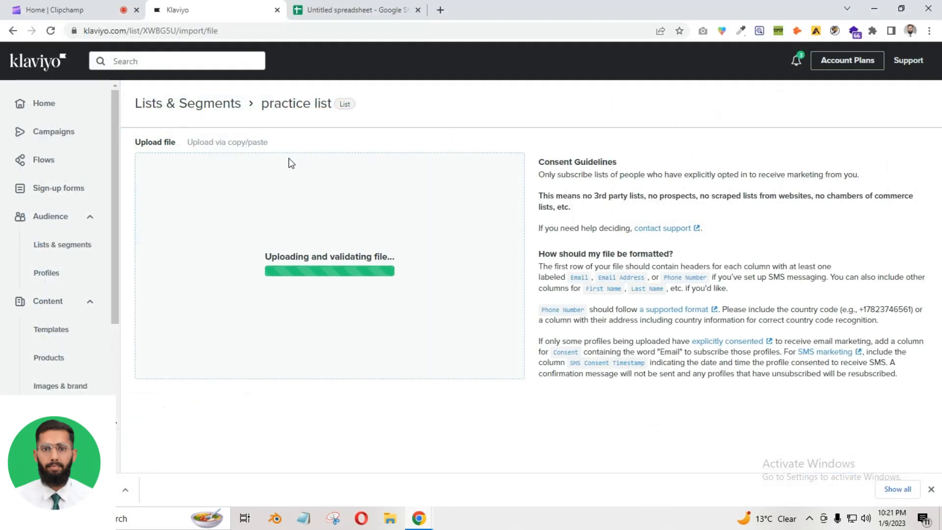
pyautogui.click(68, 9)
pyautogui.click(210, 5)
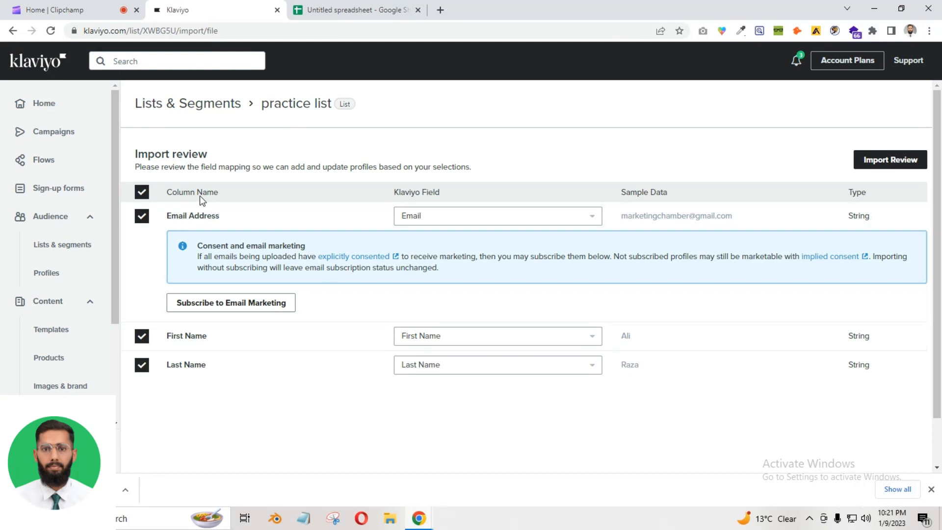
# Review the Email Address, First Name and Last Name columns, keeping Last Name included
pyautogui.moveTo(167, 216); pyautogui.dragTo(226, 220)
pyautogui.moveTo(166, 336); pyautogui.dragTo(228, 343)
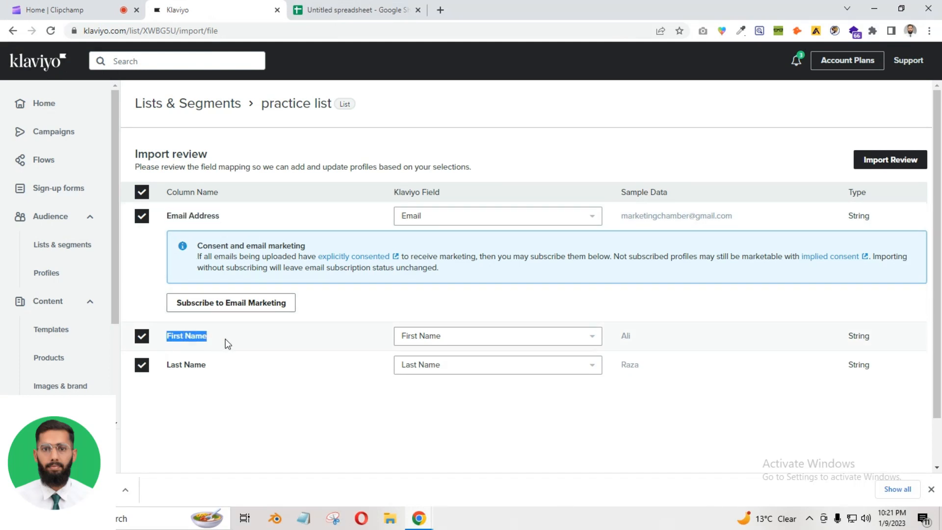
pyautogui.moveTo(167, 370); pyautogui.dragTo(219, 370)
pyautogui.click(252, 424)
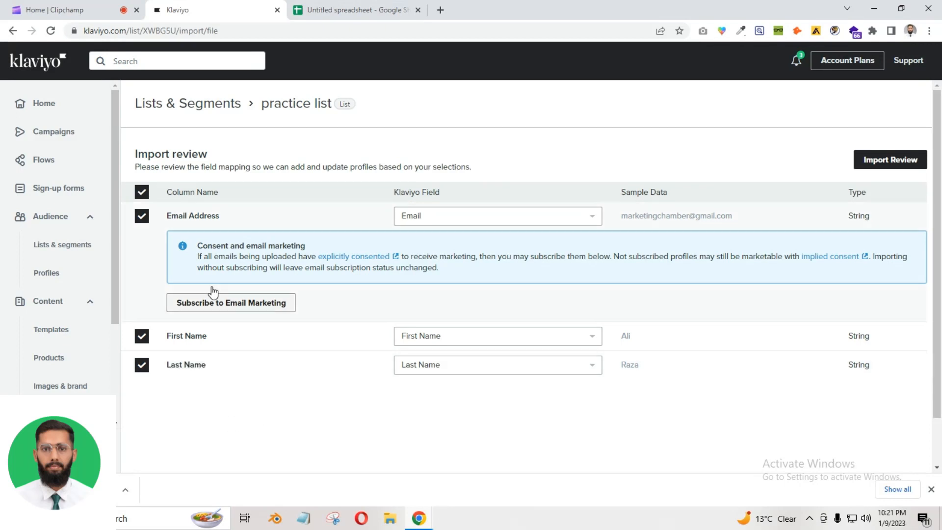
pyautogui.click(142, 365)
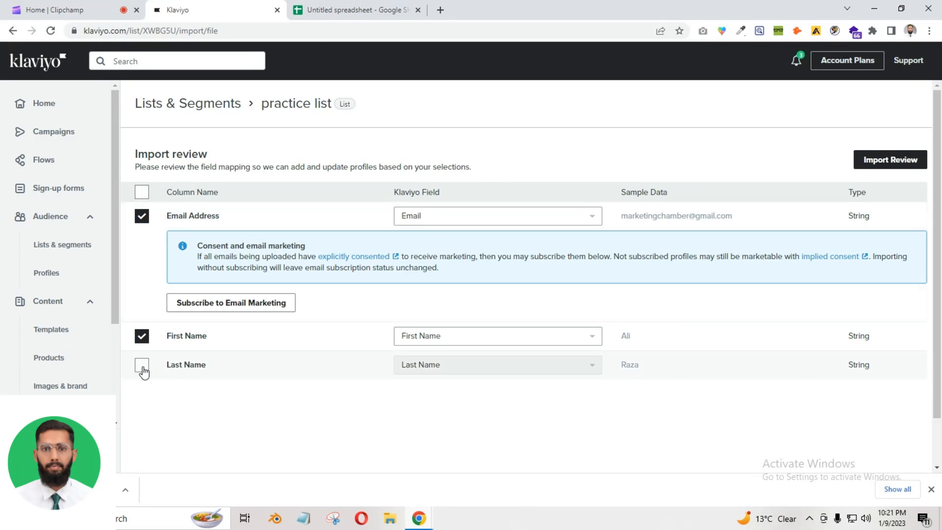
pyautogui.click(142, 365)
# Map the Last Name column to Klaviyo's Last Name field and proceed to Import Review
pyautogui.click(433, 377)
pyautogui.click(448, 325)
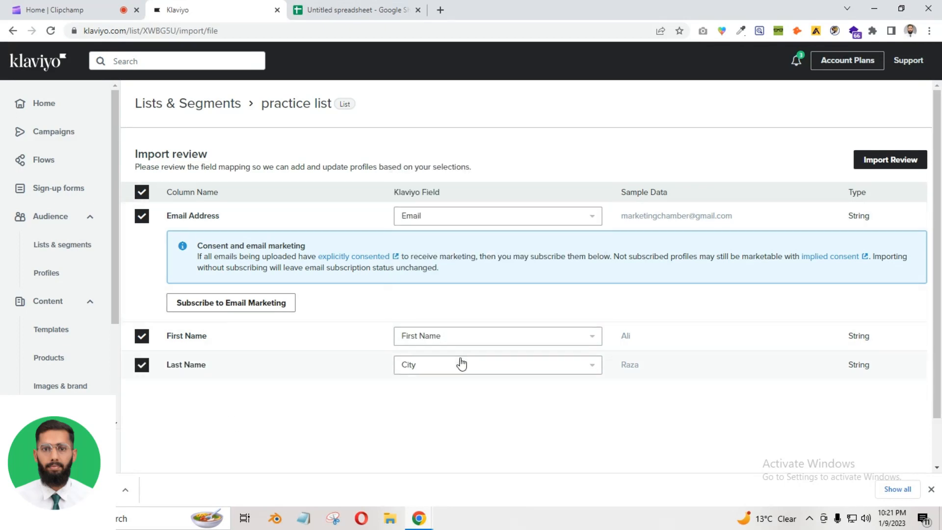
pyautogui.click(459, 369)
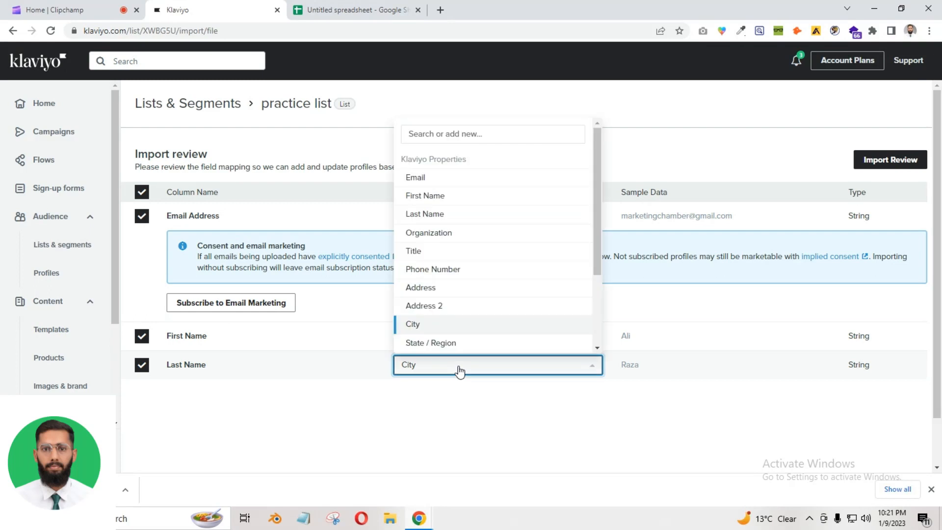
pyautogui.click(445, 142)
pyautogui.write('last')
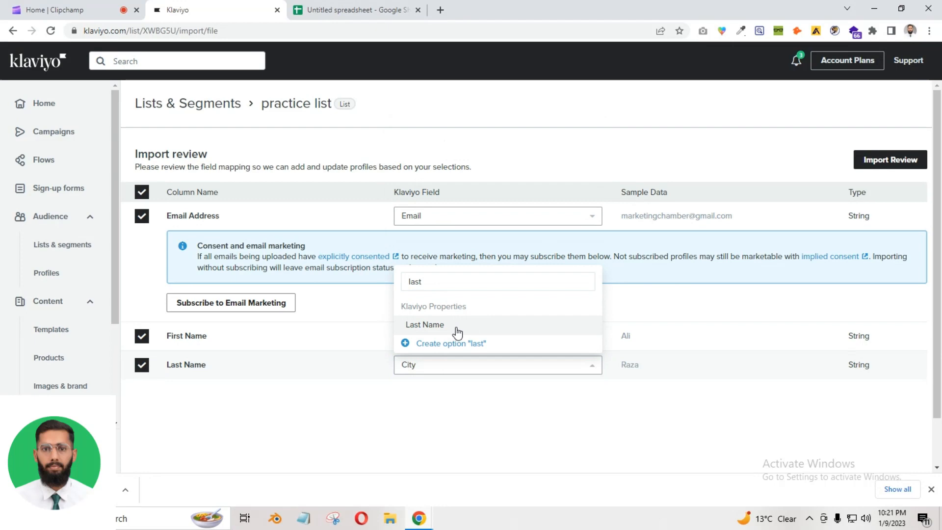
pyautogui.click(458, 328)
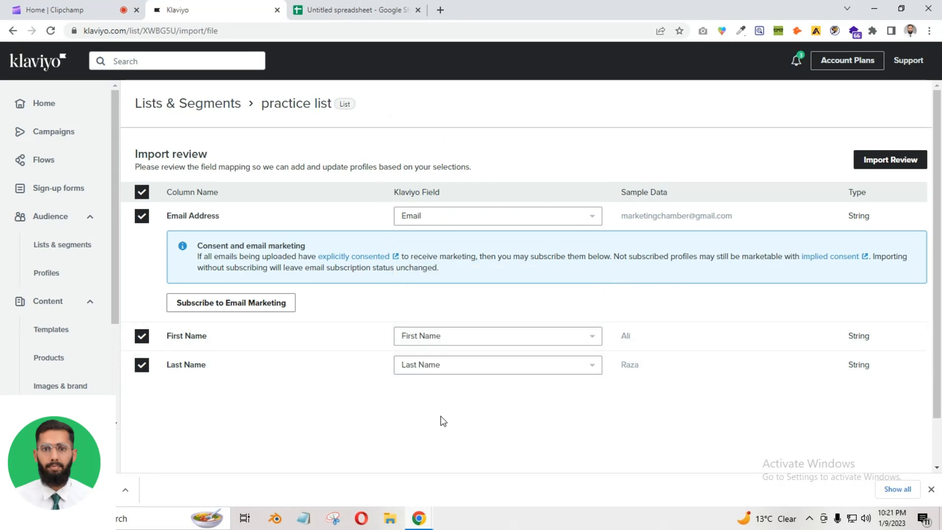
pyautogui.click(876, 161)
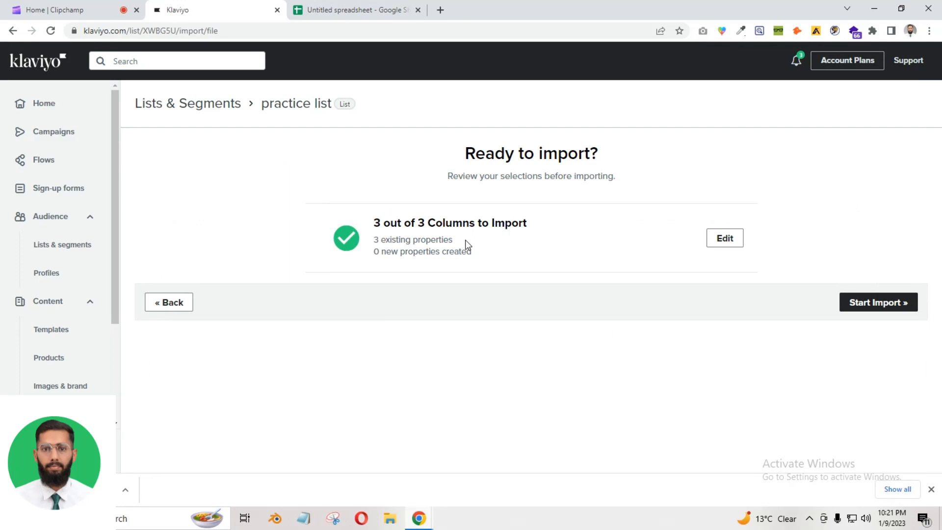
# After checking the source sheet, start importing the 3-column contacts file into practice list
pyautogui.click(300, 7)
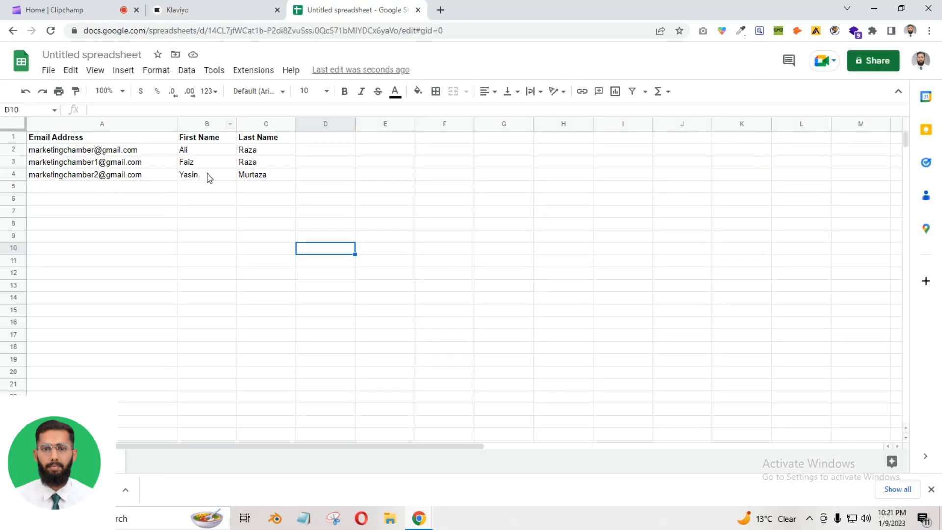
pyautogui.click(177, 9)
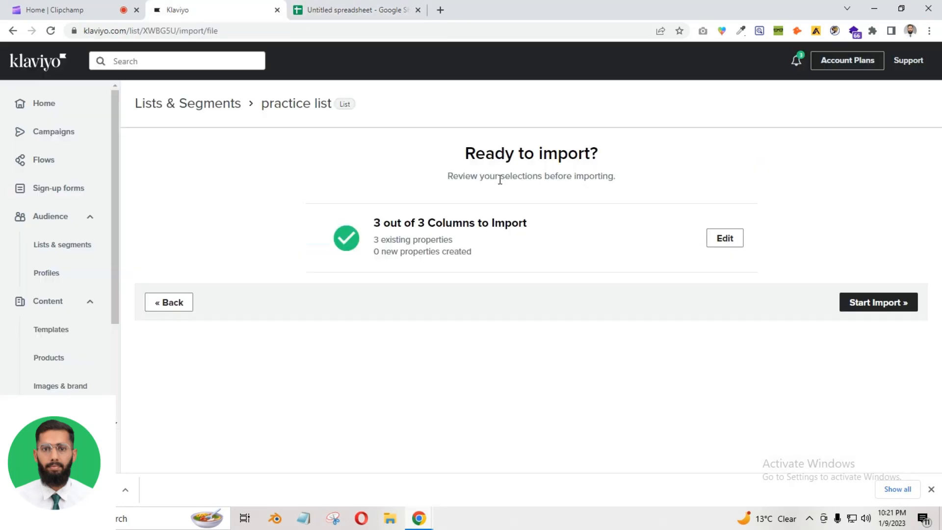
pyautogui.click(873, 303)
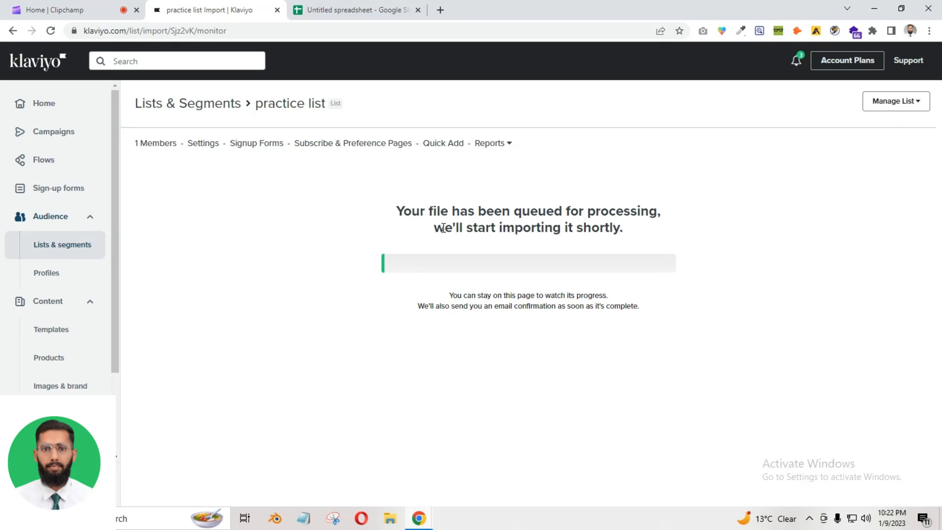
# Locate the exported spreadsheet in the Downloads folder, then return to the Klaviyo upload page
pyautogui.click(390, 519)
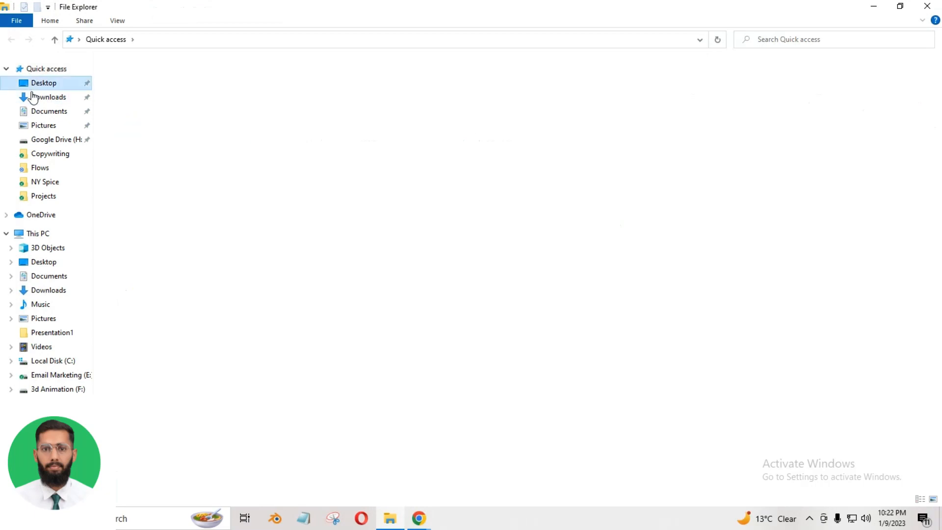
pyautogui.click(33, 97)
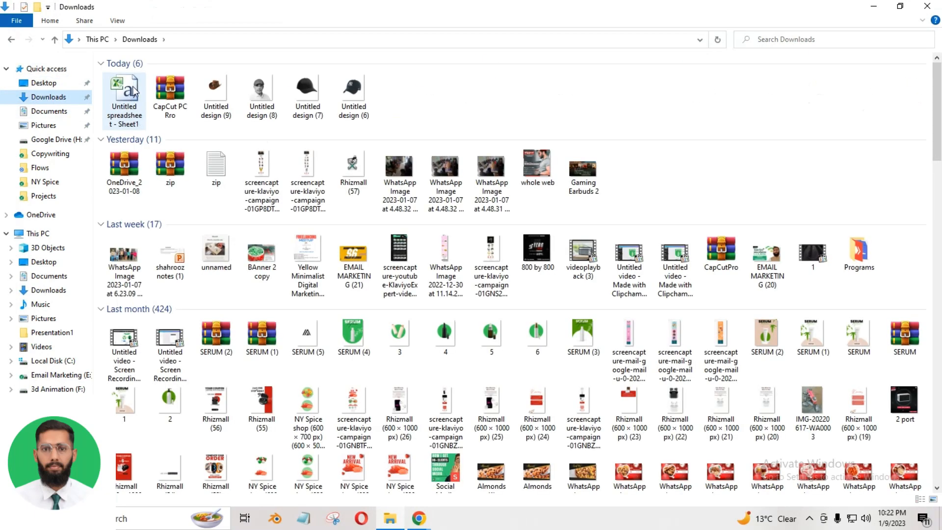
pyautogui.click(131, 102)
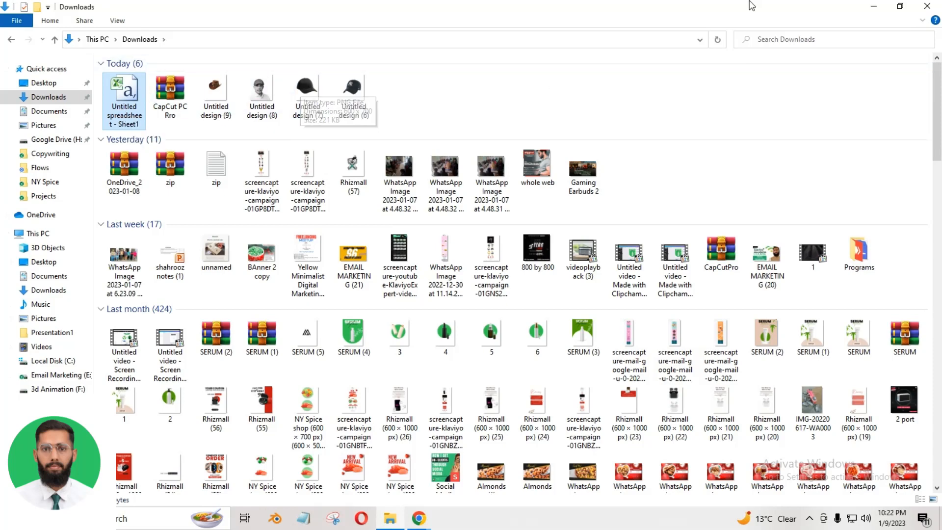
pyautogui.click(874, 6)
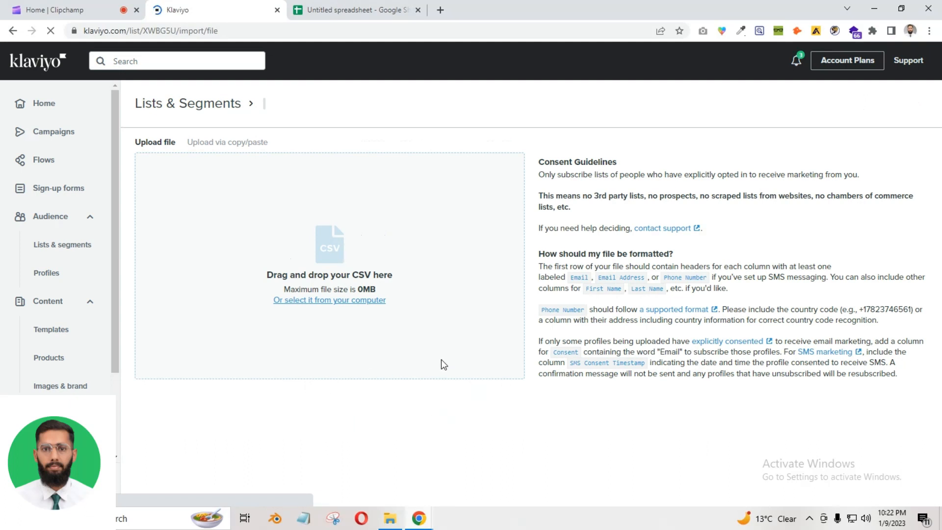
# Verify the practice list upload shows 3 / 3 records imported with status Completed
pyautogui.click(63, 245)
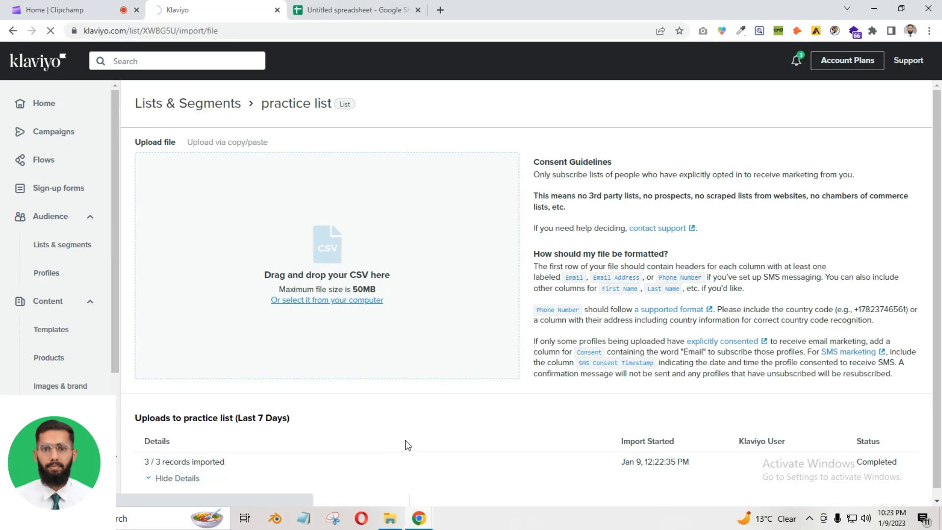
pyautogui.click(381, 8)
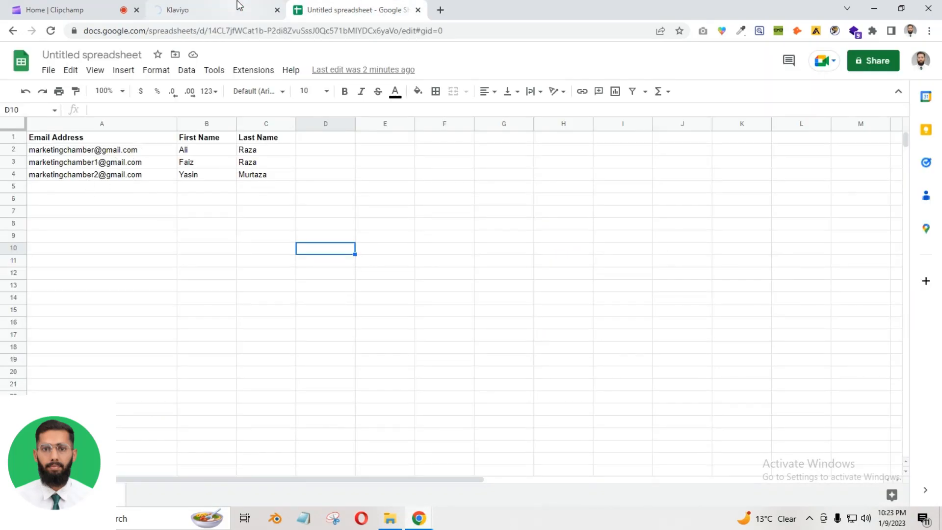
# Open Google Sheets in a new tab by searching 'google sheet', then return to Klaviyo
pyautogui.click(204, 212)
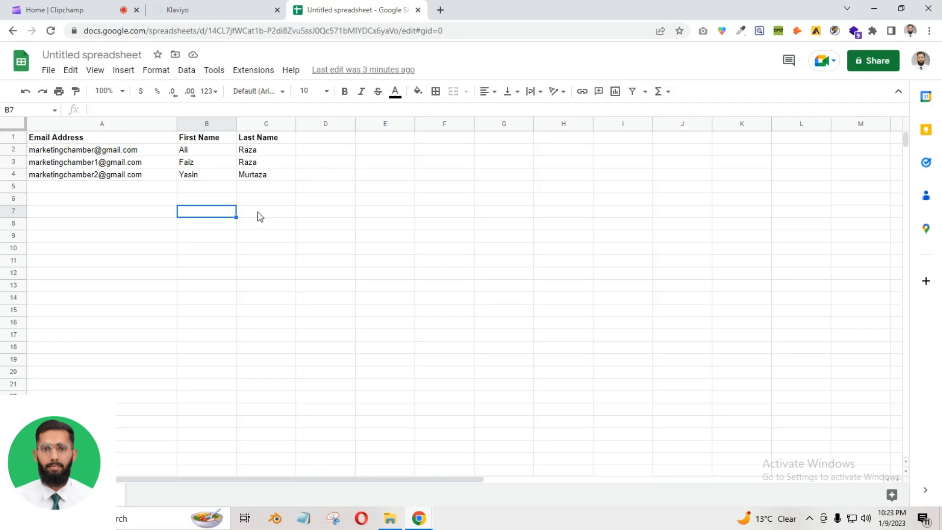
pyautogui.click(440, 10)
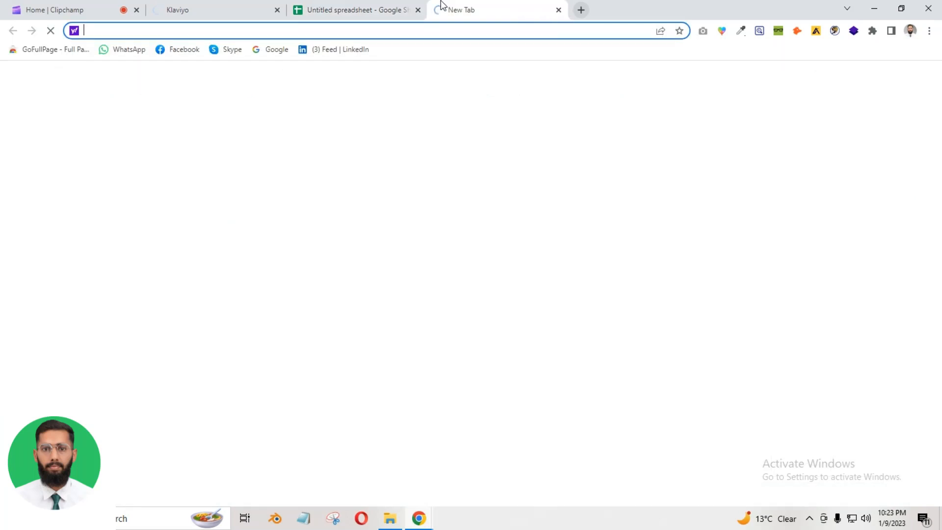
pyautogui.write('goo')
pyautogui.press('Return')
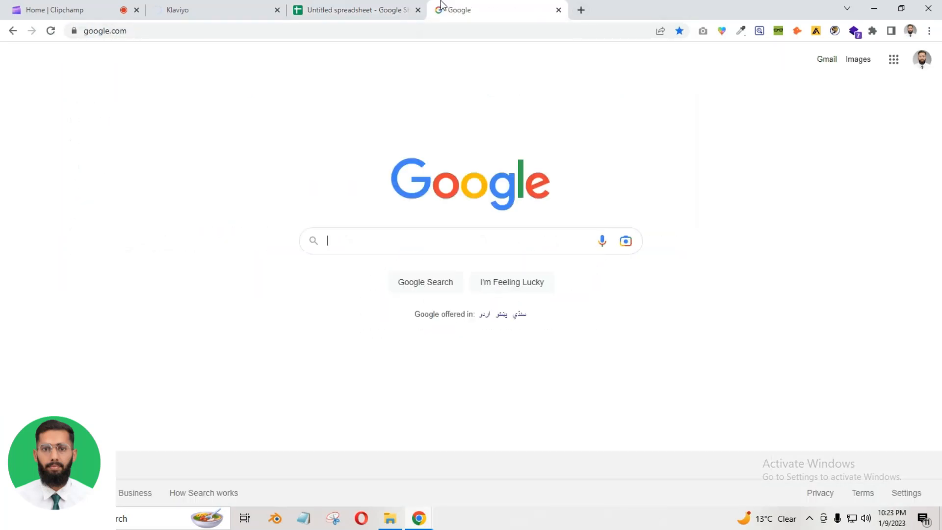
pyautogui.write('google sheet')
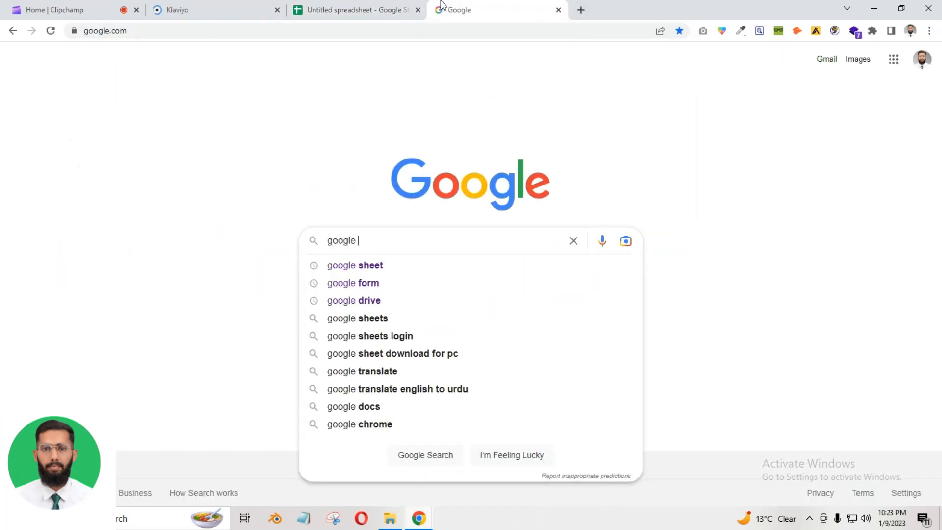
pyautogui.press('Return')
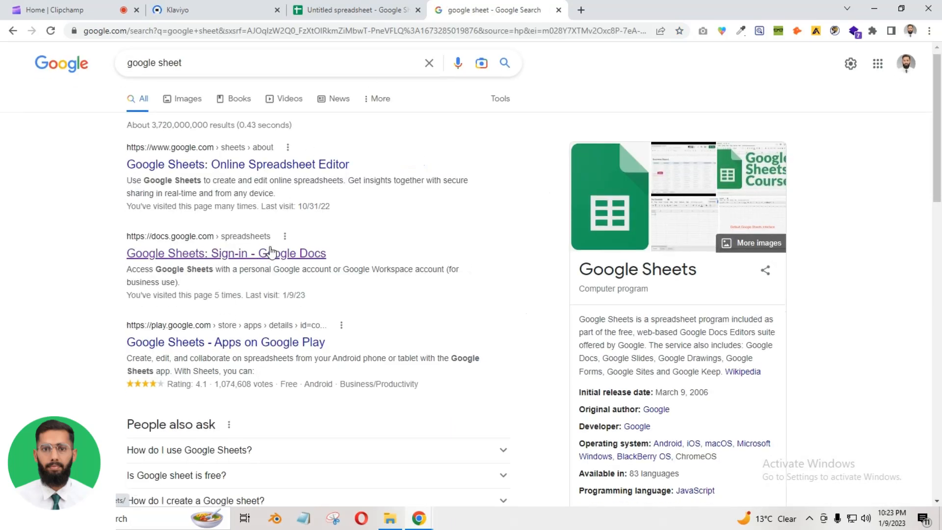
pyautogui.click(240, 260)
pyautogui.click(260, 4)
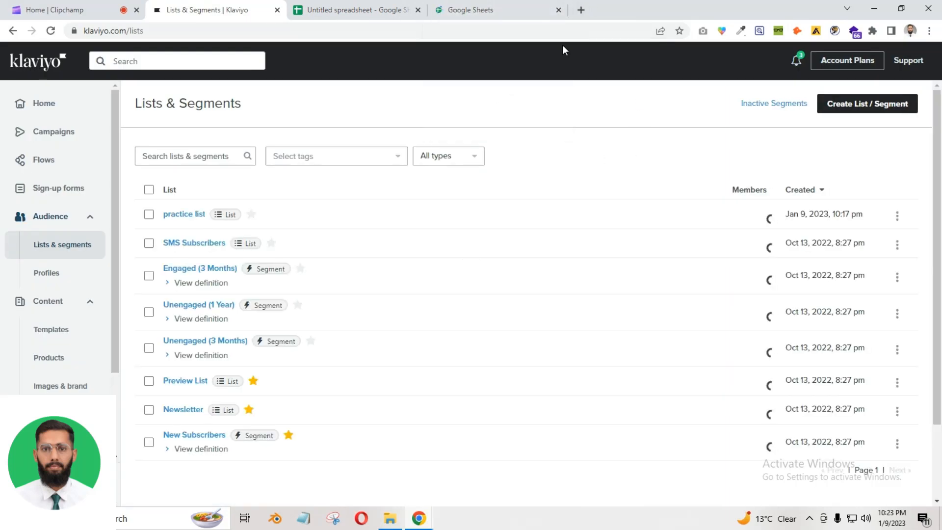
# Create a new blank Google spreadsheet, checking that practice list shows 4 members along the way
pyautogui.click(502, 6)
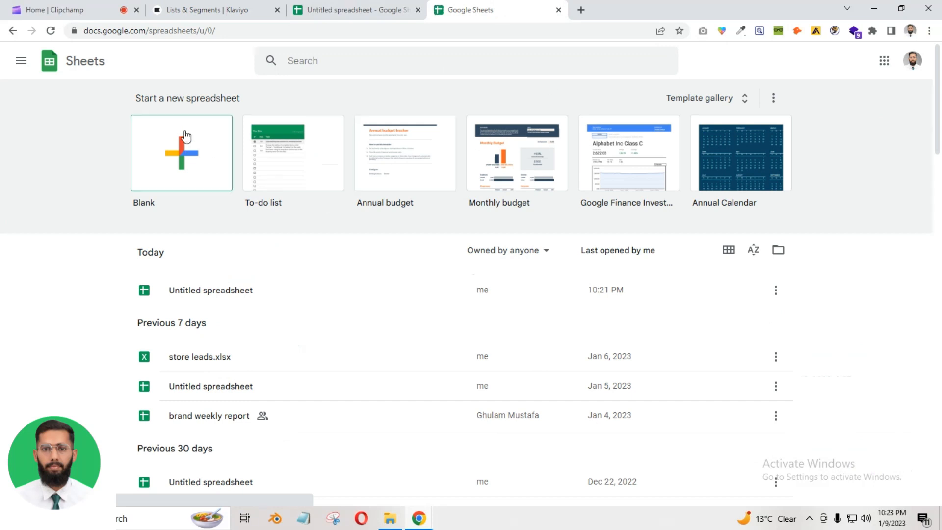
pyautogui.click(177, 172)
pyautogui.click(206, 10)
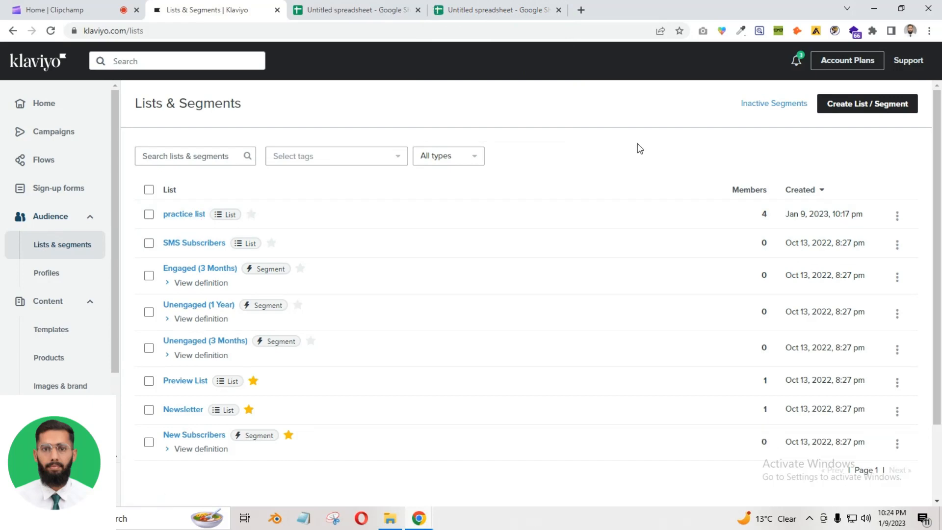
pyautogui.hotkey('ctrl', 'Tab')
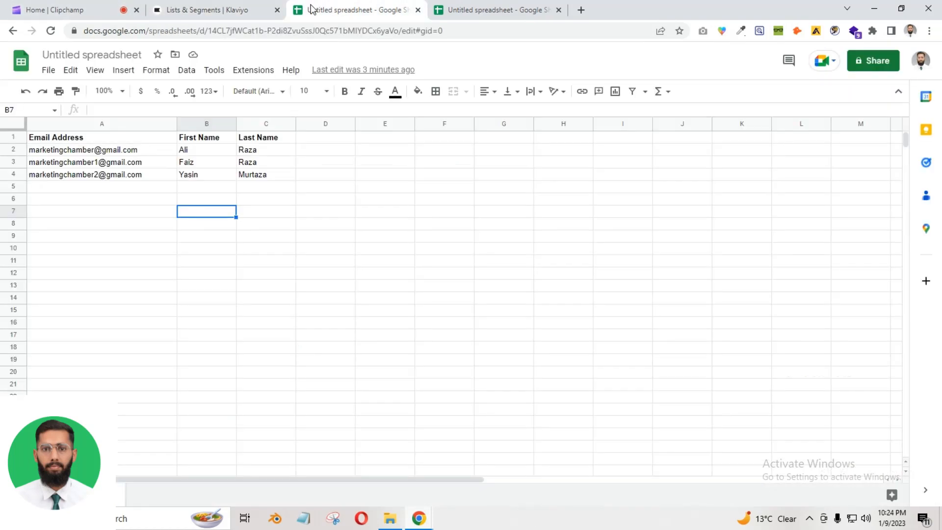
pyautogui.click(232, 7)
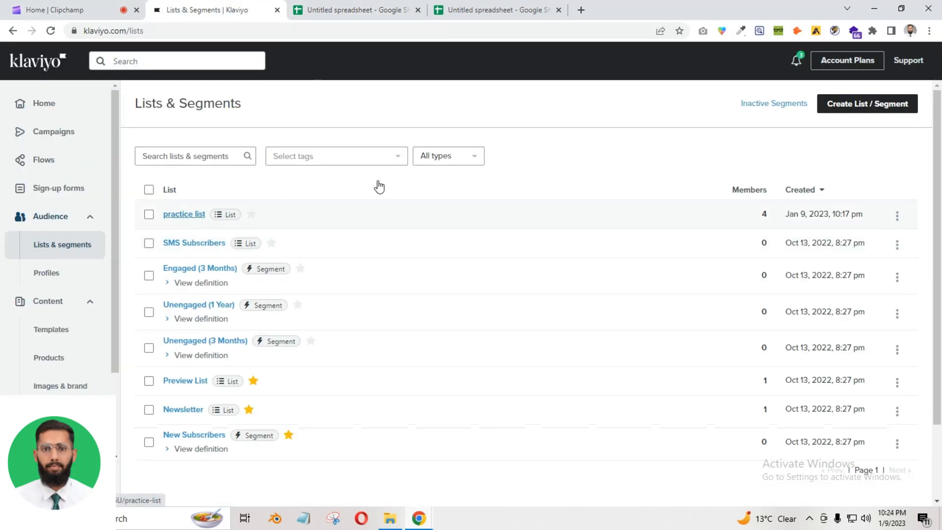
pyautogui.click(484, 9)
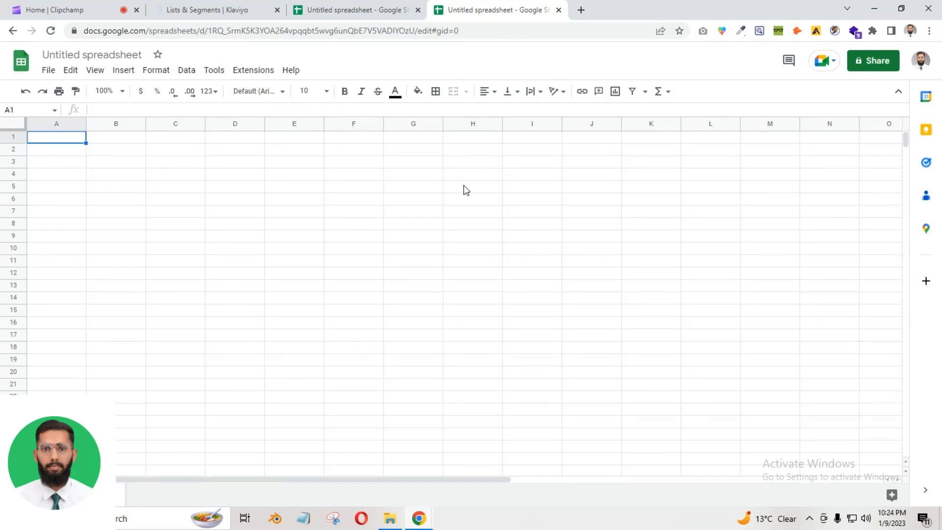
# Attempt a File > Import > Upload into the blank sheet, then cancel and close it
pyautogui.click(48, 70)
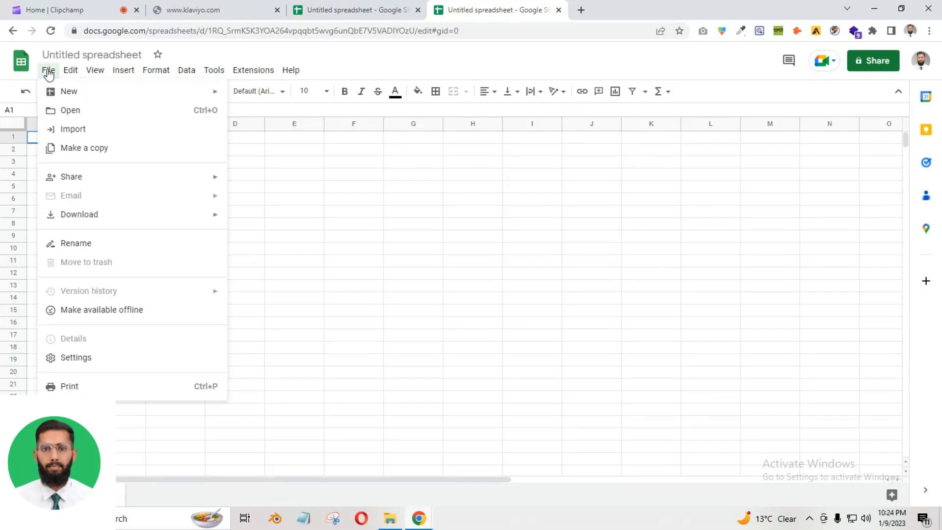
pyautogui.click(248, 7)
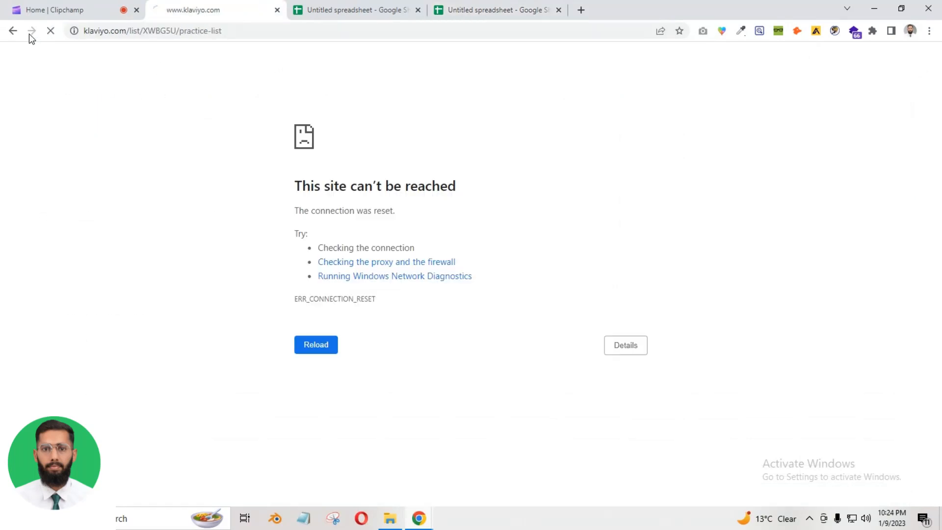
pyautogui.click(514, 5)
pyautogui.click(48, 70)
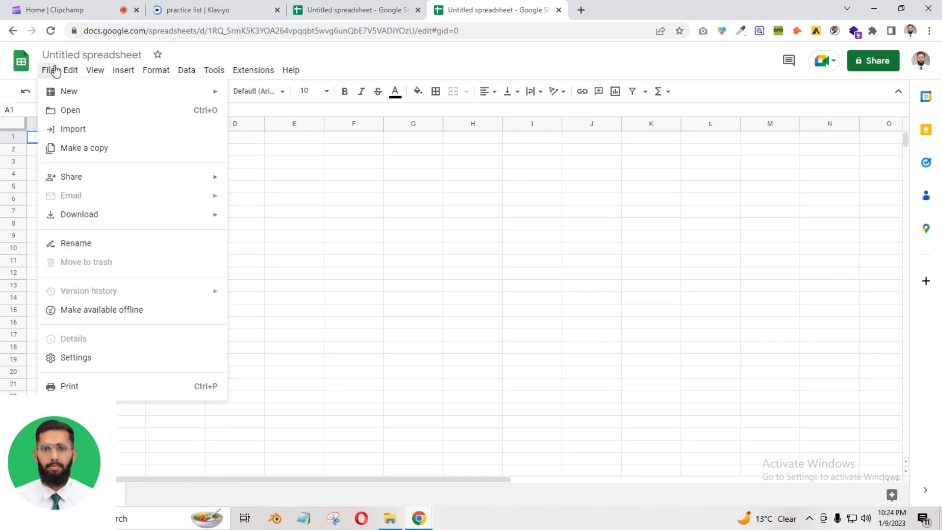
pyautogui.click(74, 129)
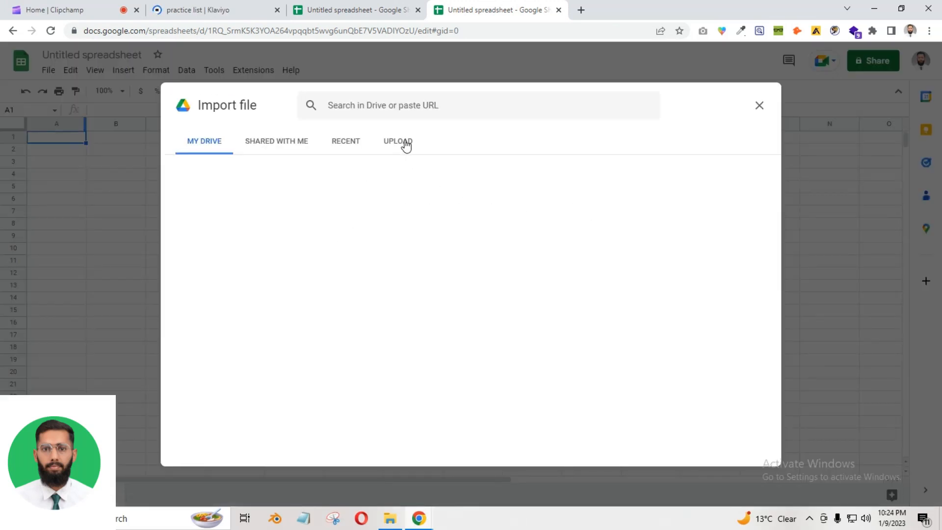
pyautogui.click(406, 144)
pyautogui.click(456, 352)
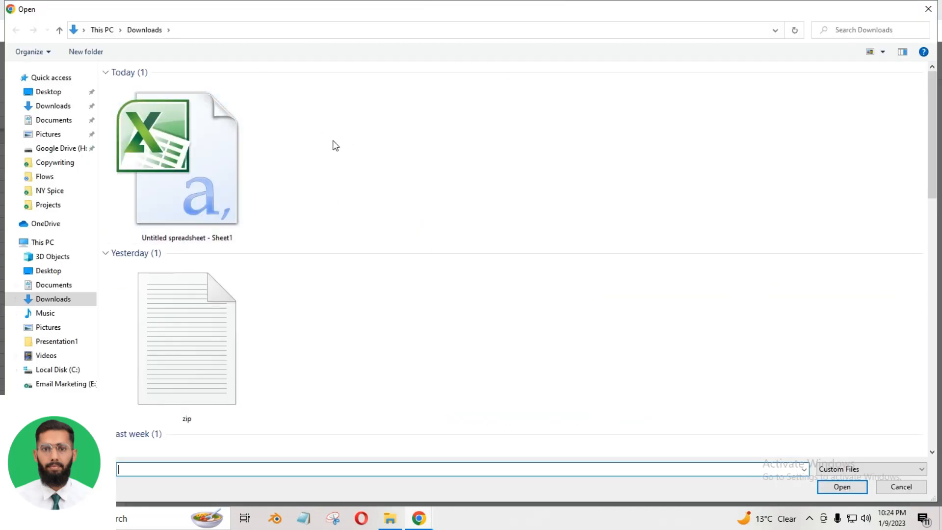
pyautogui.click(928, 9)
pyautogui.click(760, 105)
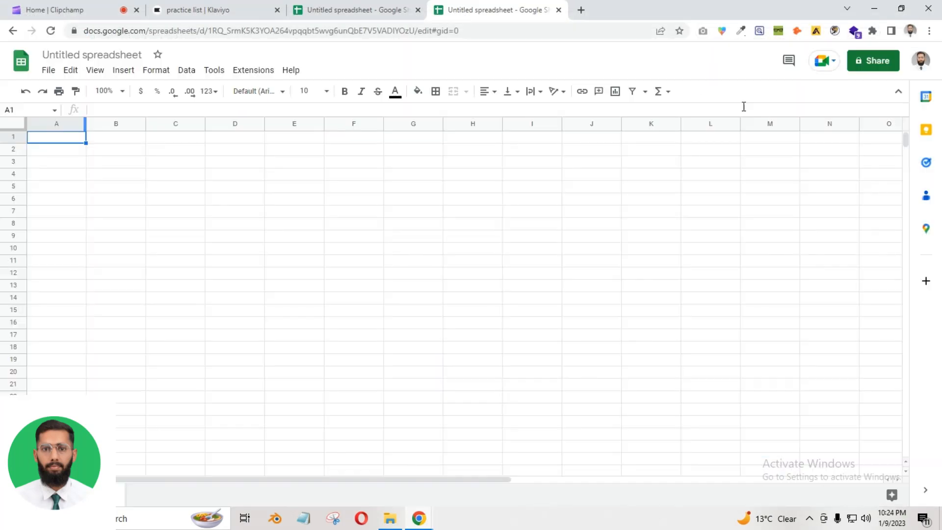
# Dismiss the File > Download menu and return to the contacts spreadsheet
pyautogui.click(48, 70)
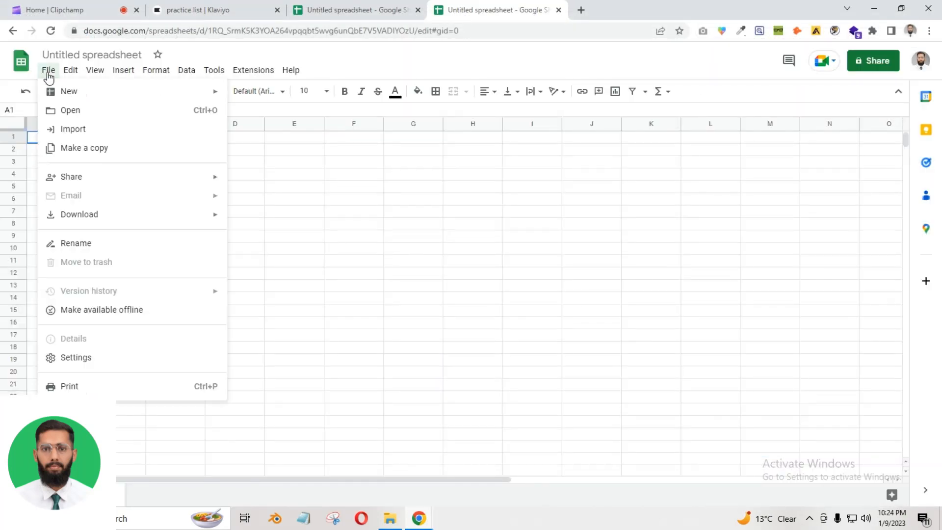
pyautogui.moveTo(84, 219)
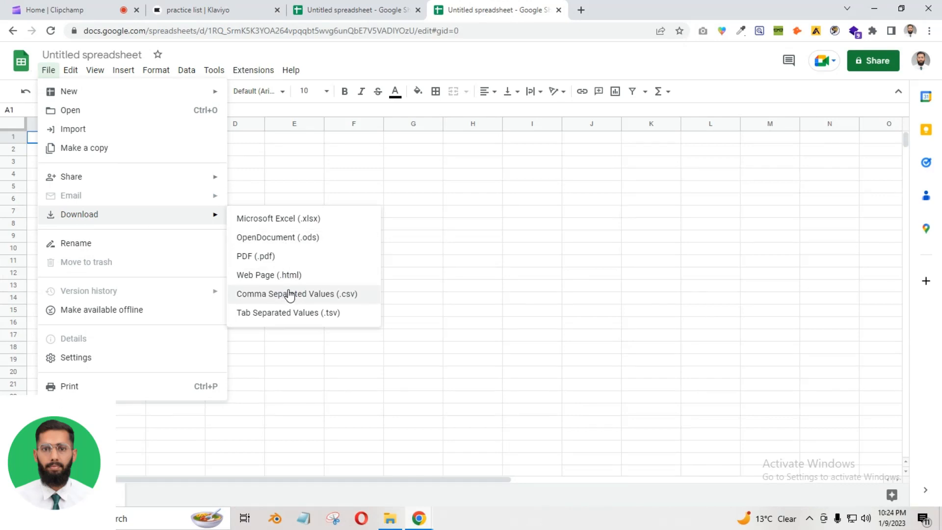
pyautogui.click(454, 270)
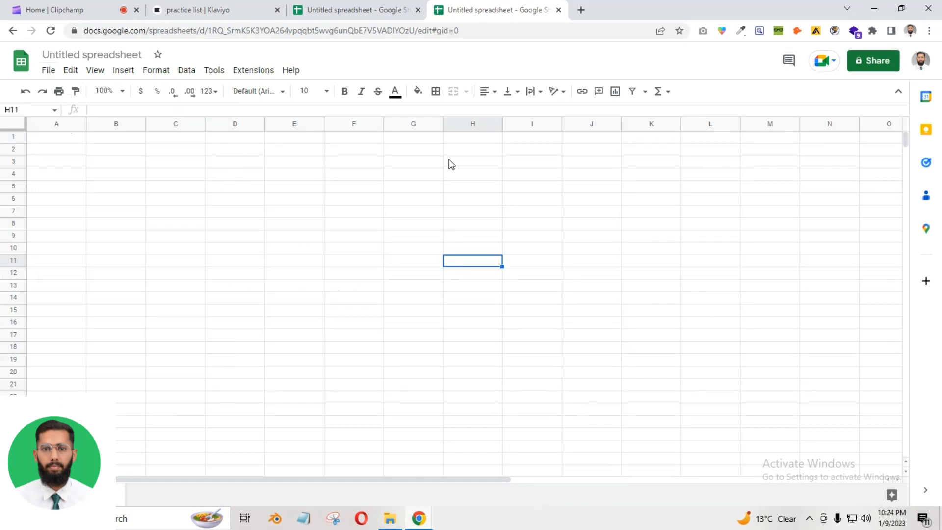
pyautogui.click(364, 9)
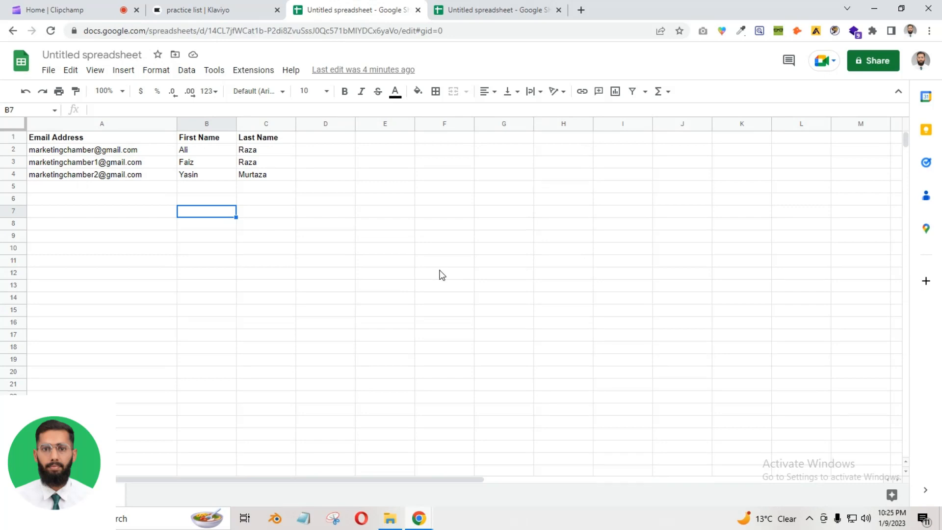
# Bring up the Klaviyo practice list to view its 4 members
pyautogui.click(194, 9)
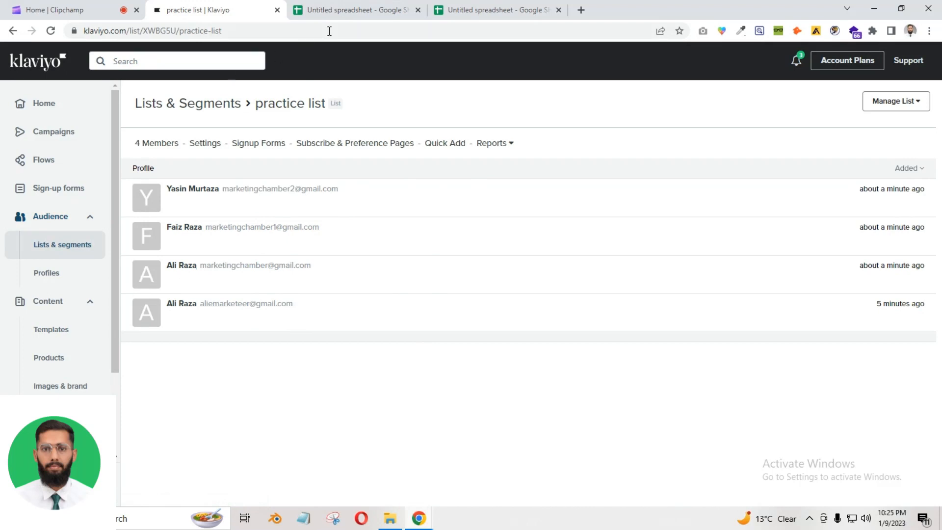
# Return to Klaviyo's Lists & Segments overview and close the extra spreadsheet tab
pyautogui.click(72, 243)
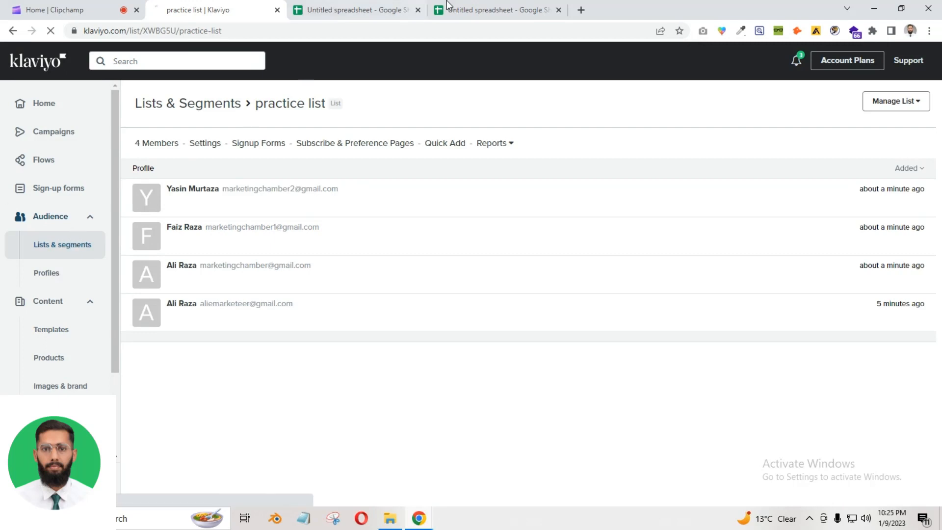
pyautogui.click(417, 10)
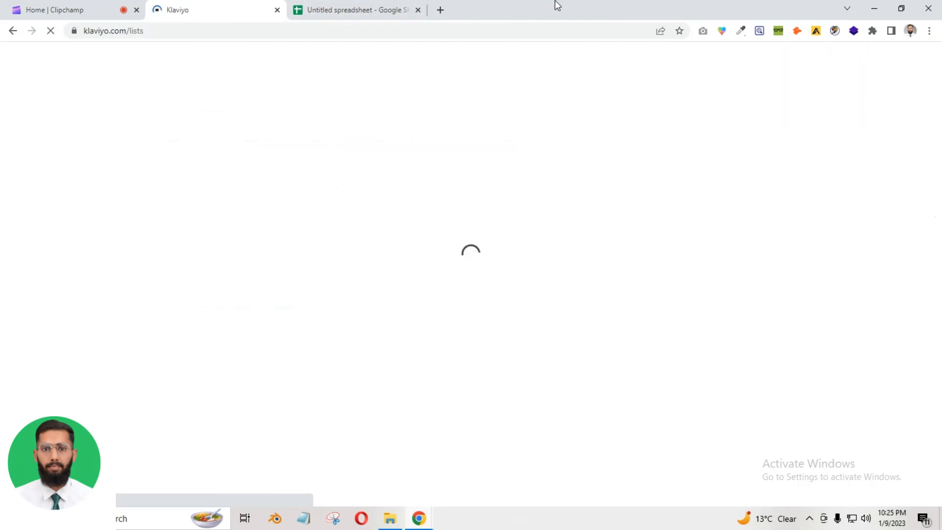
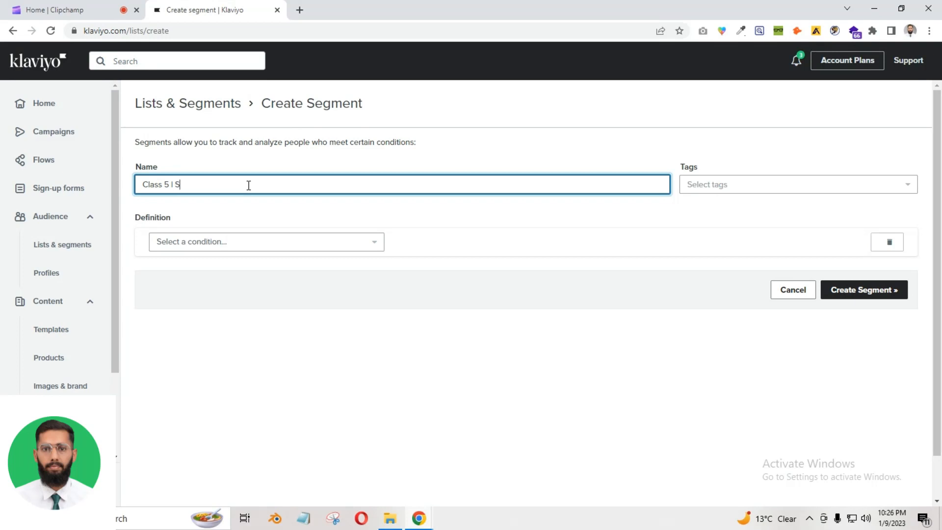
# Complete the segment name as 'Class 5 I Segmentation Practice I Marketing Chamber'
pyautogui.write('ntation Practice I Marketing C')
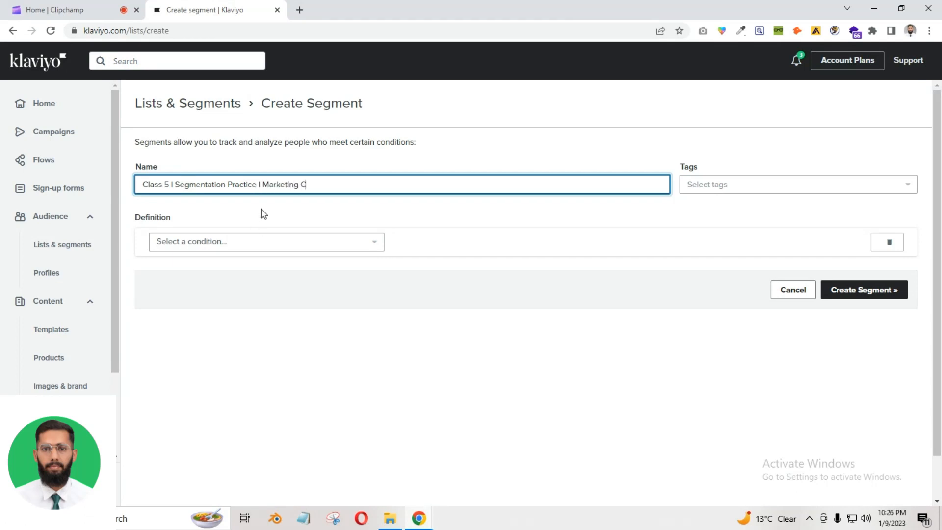
pyautogui.write('hamber')
pyautogui.click(329, 212)
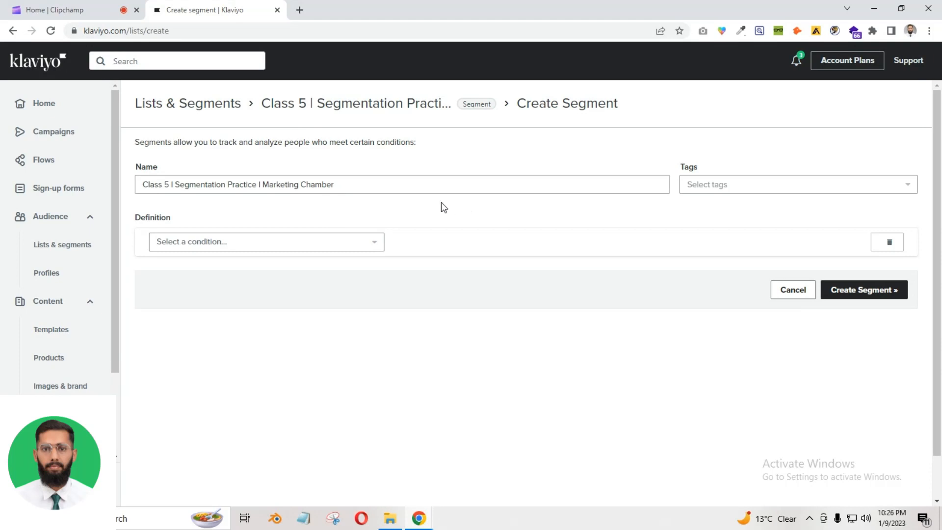
# Open the 'Select a condition...' dropdown under Definition to list the condition types
pyautogui.click(248, 245)
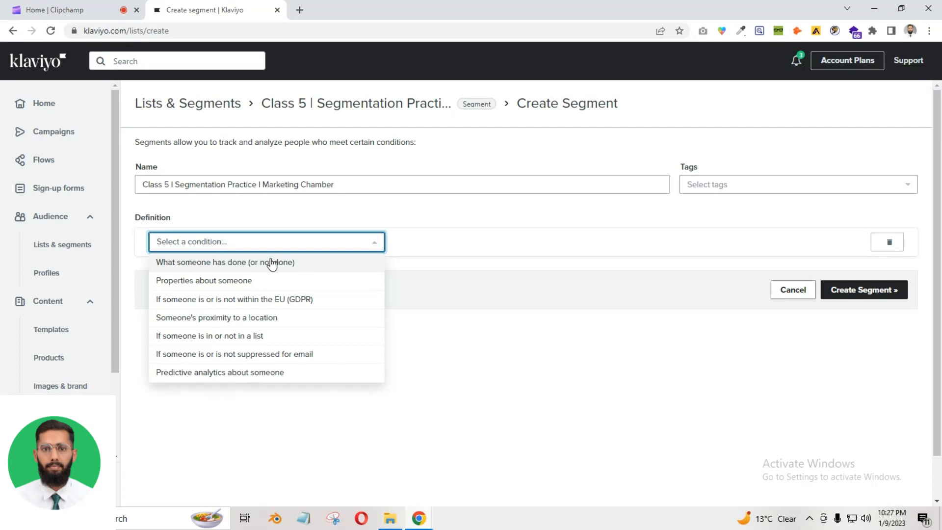
# Choose 'What someone has done (or not done)' and browse the list of available metrics
pyautogui.click(229, 263)
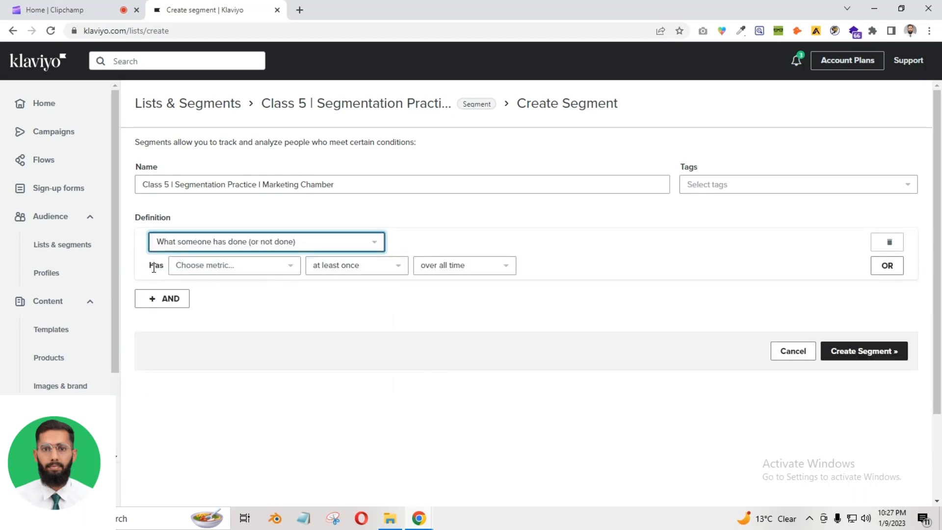
pyautogui.click(211, 269)
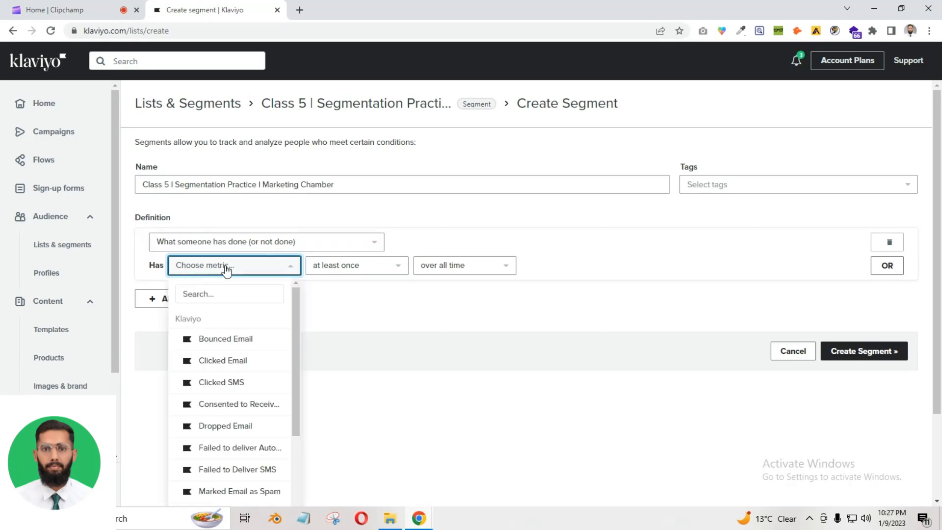
pyautogui.scroll(-3, 256, 325)
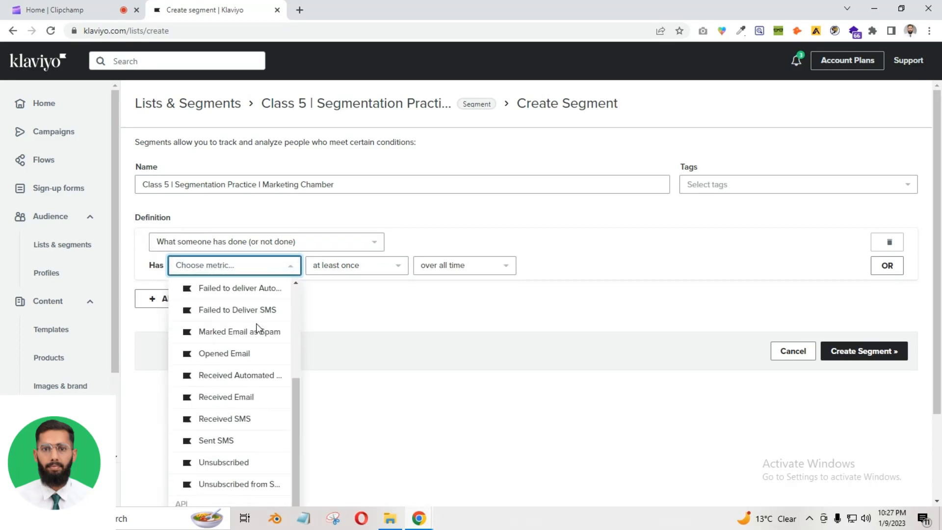
pyautogui.scroll(-2, 257, 323)
pyautogui.scroll(1, 290, 271)
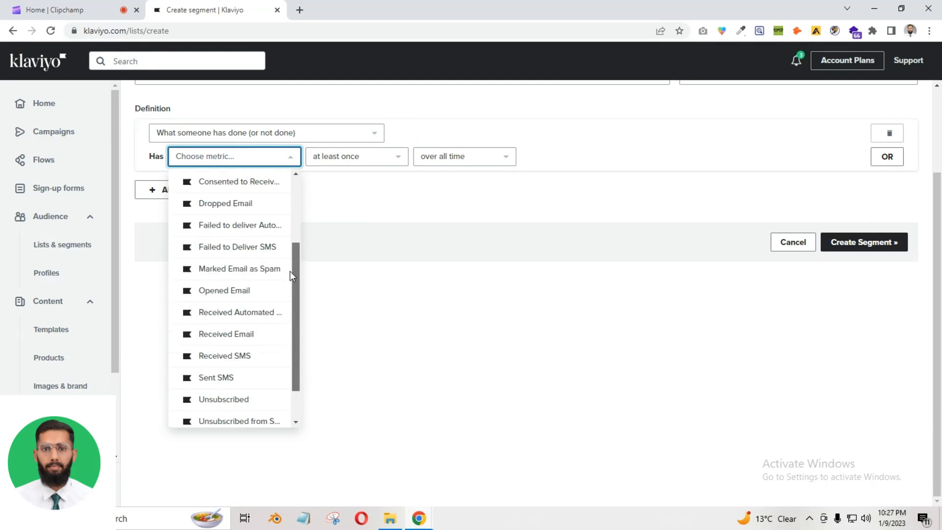
pyautogui.moveTo(290, 271); pyautogui.dragTo(299, 184)
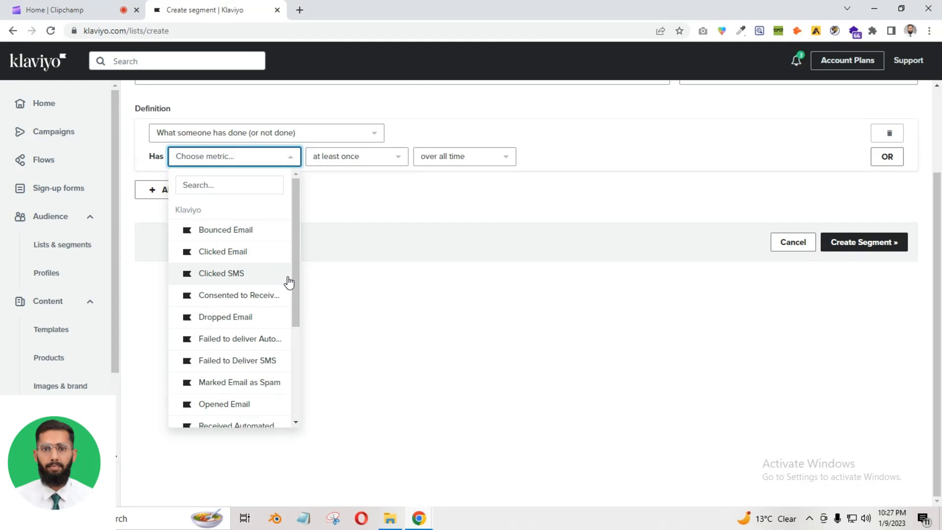
pyautogui.scroll(-1, 293, 292)
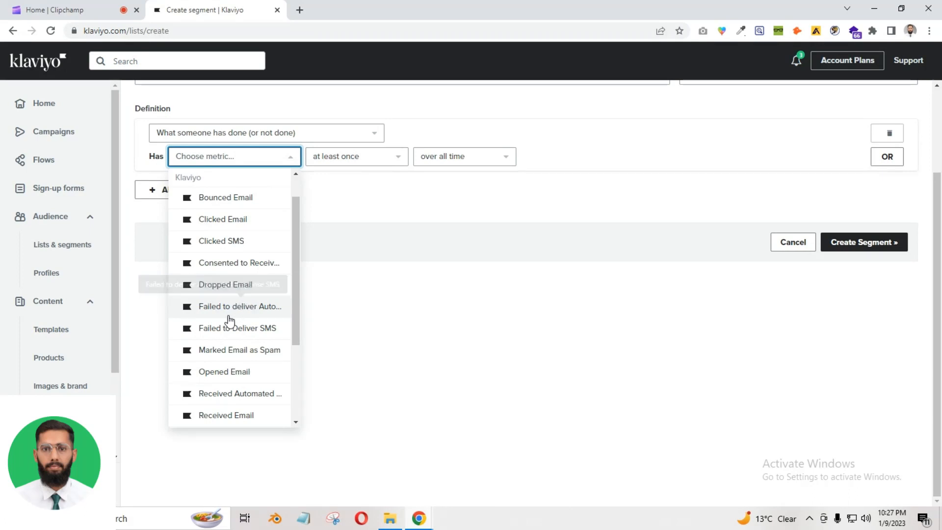
pyautogui.moveTo(296, 305); pyautogui.dragTo(296, 320)
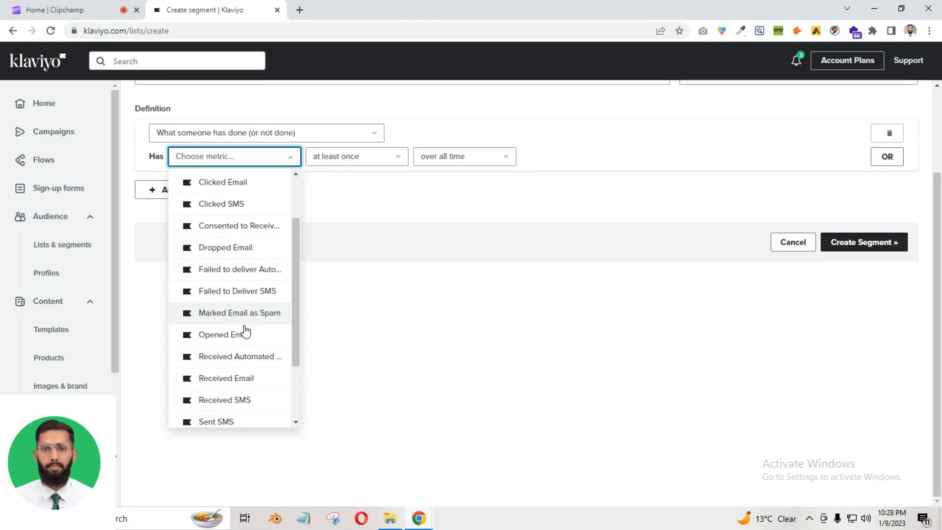
pyautogui.moveTo(299, 333); pyautogui.dragTo(282, 347)
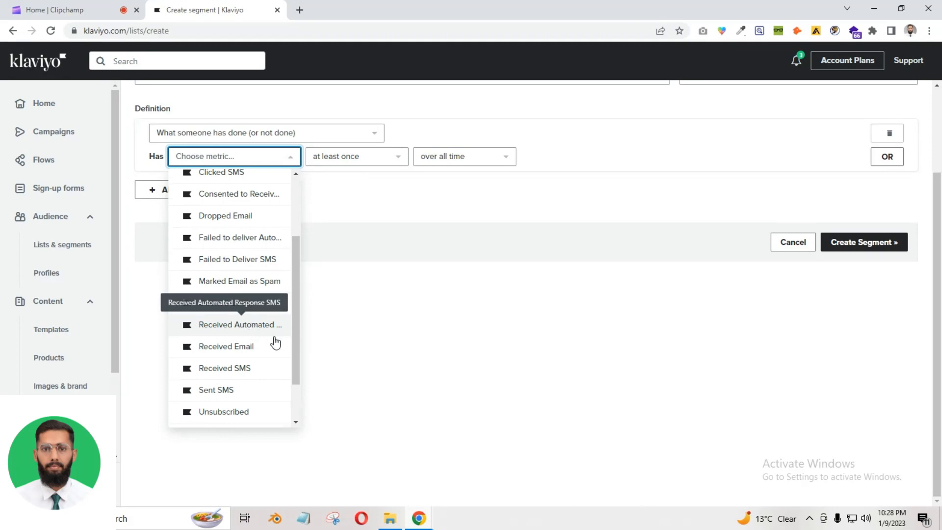
pyautogui.scroll(-1, 275, 340)
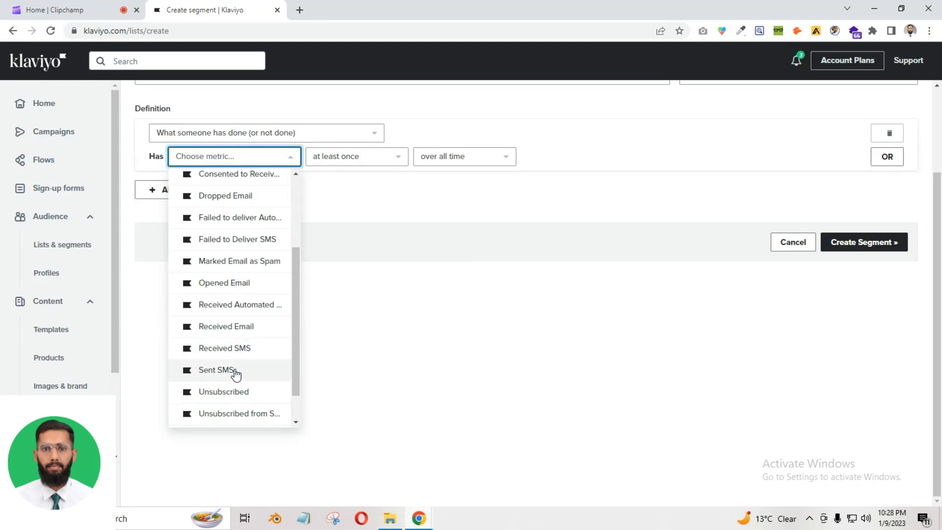
pyautogui.moveTo(297, 373); pyautogui.dragTo(295, 395)
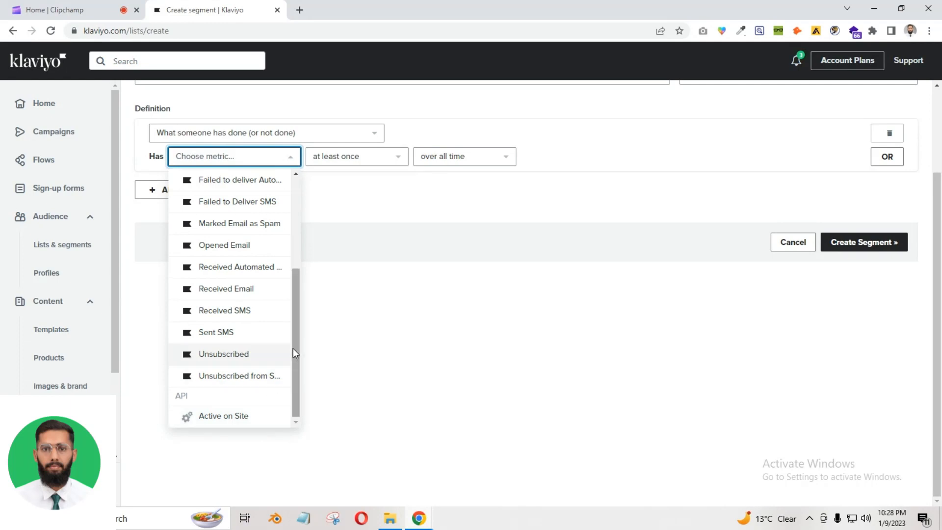
pyautogui.moveTo(298, 346); pyautogui.dragTo(295, 217)
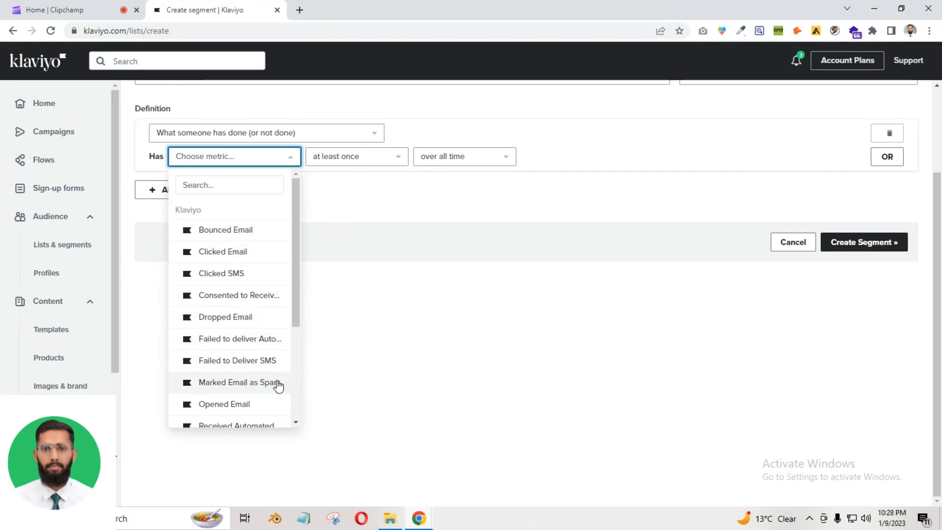
# Pick Opened Email as the condition's metric
pyautogui.click(237, 407)
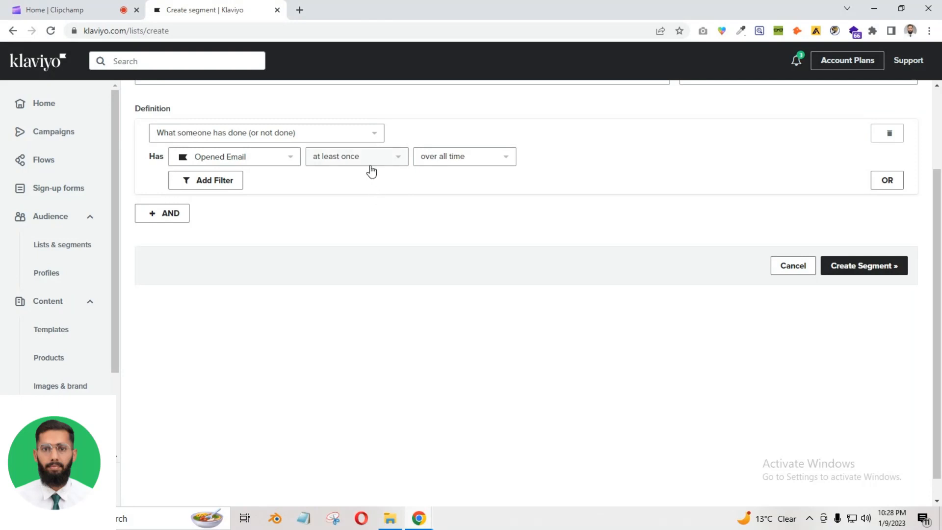
pyautogui.click(332, 157)
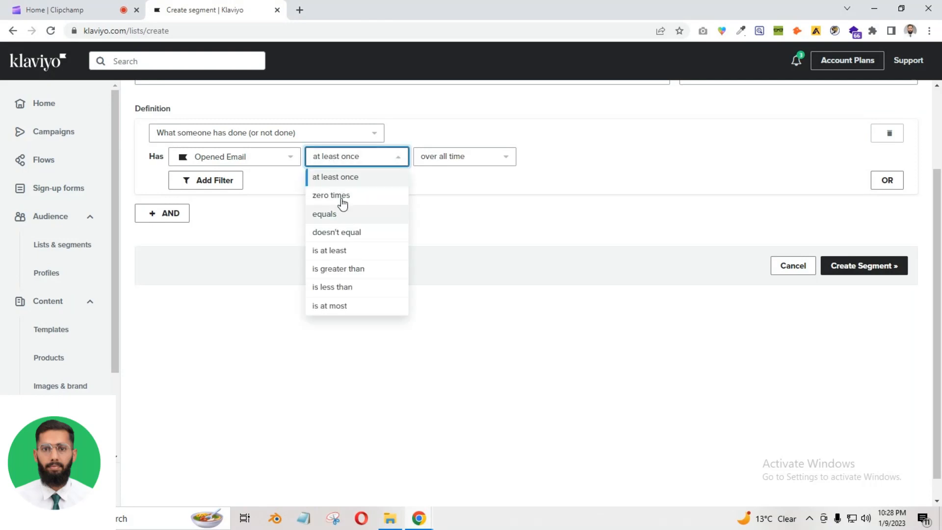
pyautogui.click(233, 157)
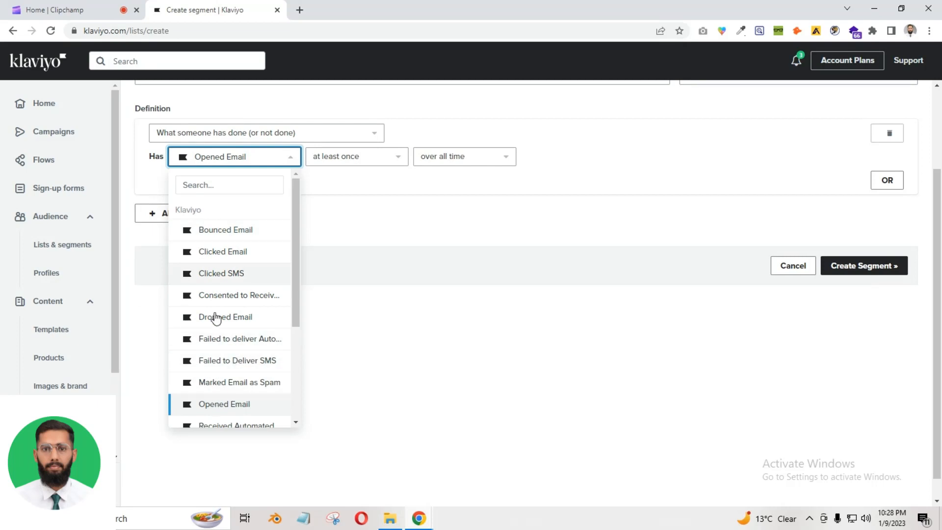
pyautogui.click(314, 165)
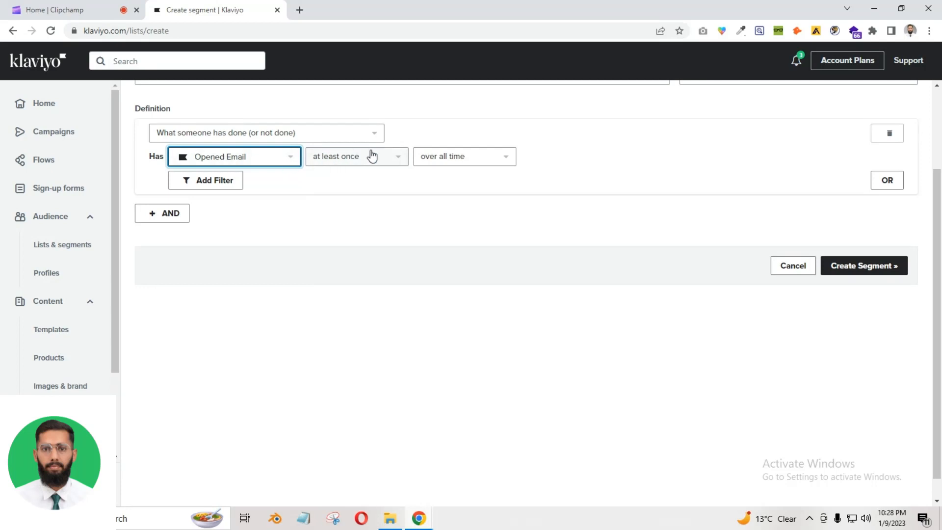
# Try the zero times frequency, then an exact count of 3 opens
pyautogui.click(338, 164)
pyautogui.click(358, 204)
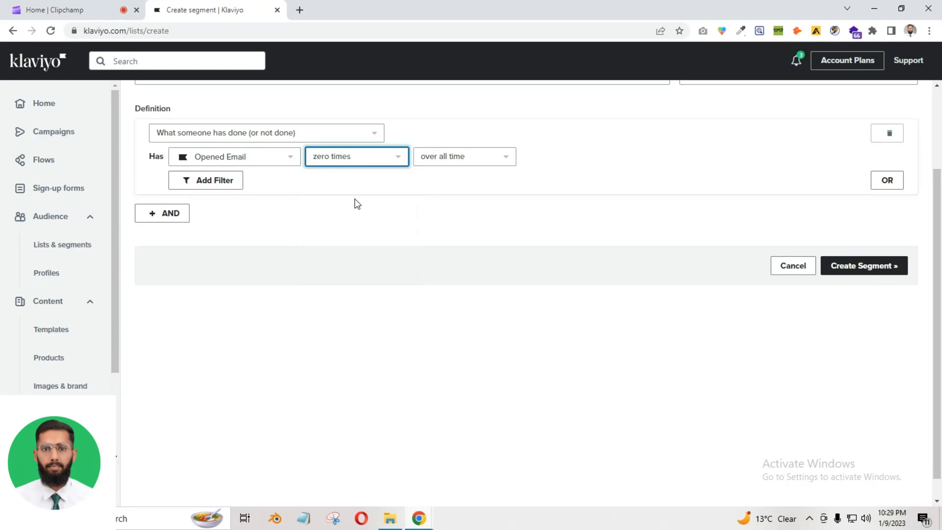
pyautogui.click(354, 156)
pyautogui.click(358, 213)
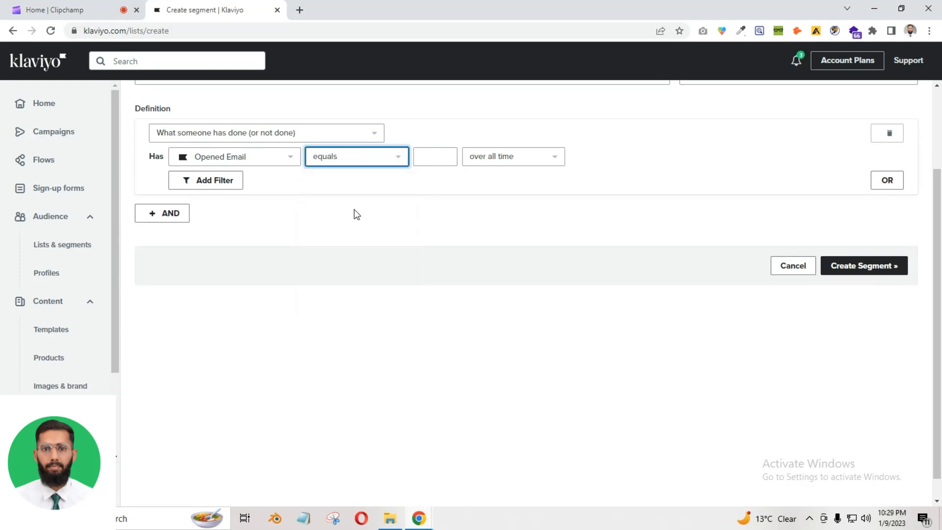
pyautogui.click(434, 152)
pyautogui.write('3')
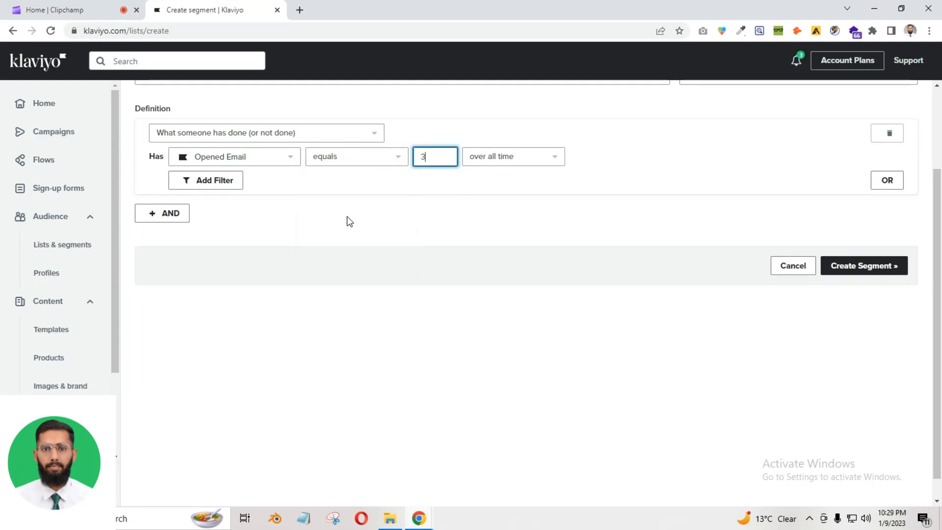
pyautogui.click(347, 219)
# Cycle the count comparison through doesn't equal, is greater than, is less than and is at most
pyautogui.click(385, 161)
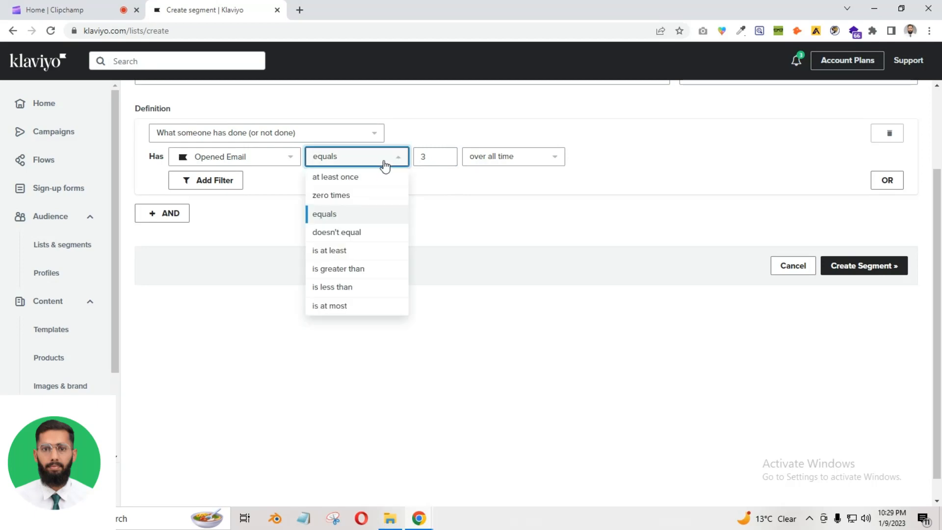
pyautogui.click(349, 234)
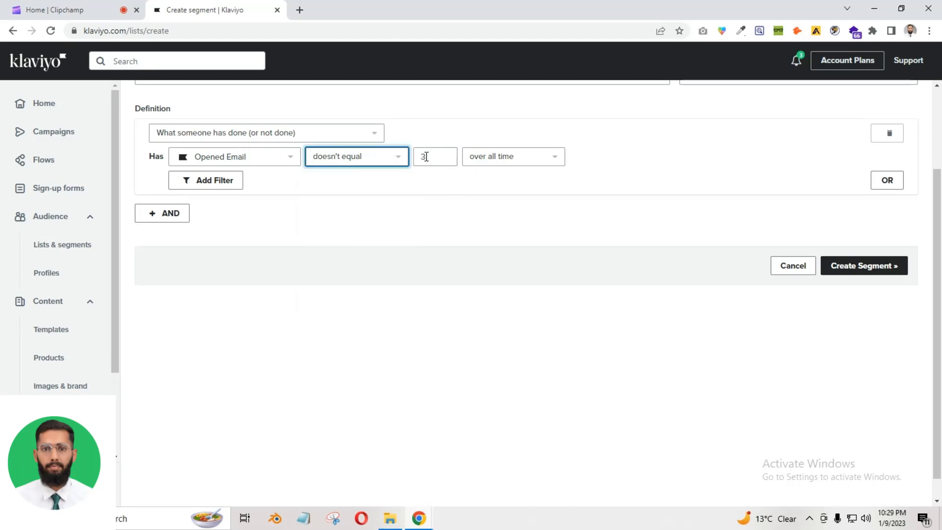
pyautogui.click(393, 156)
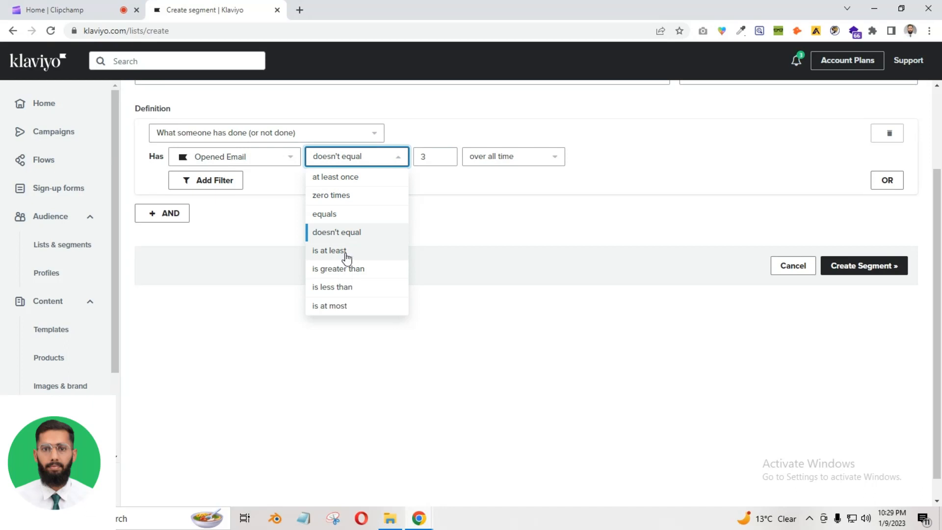
pyautogui.click(357, 269)
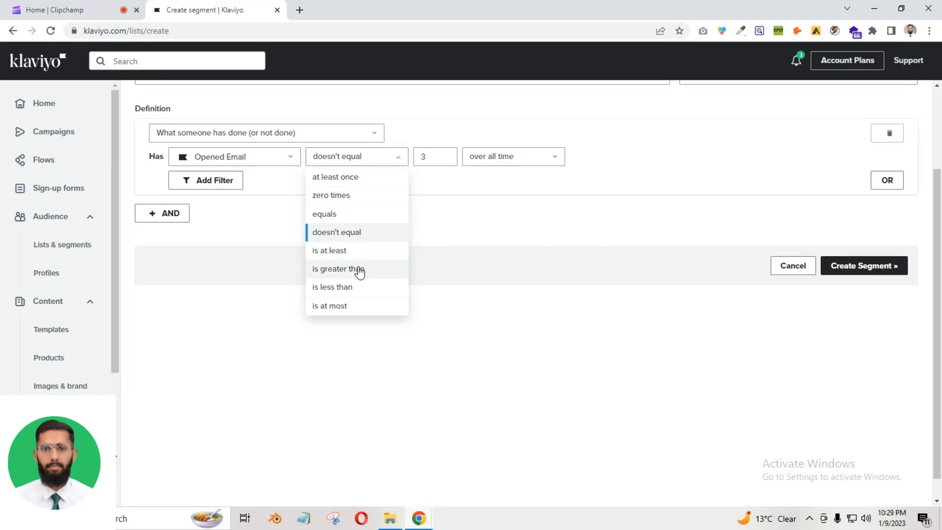
pyautogui.click(385, 158)
pyautogui.click(328, 289)
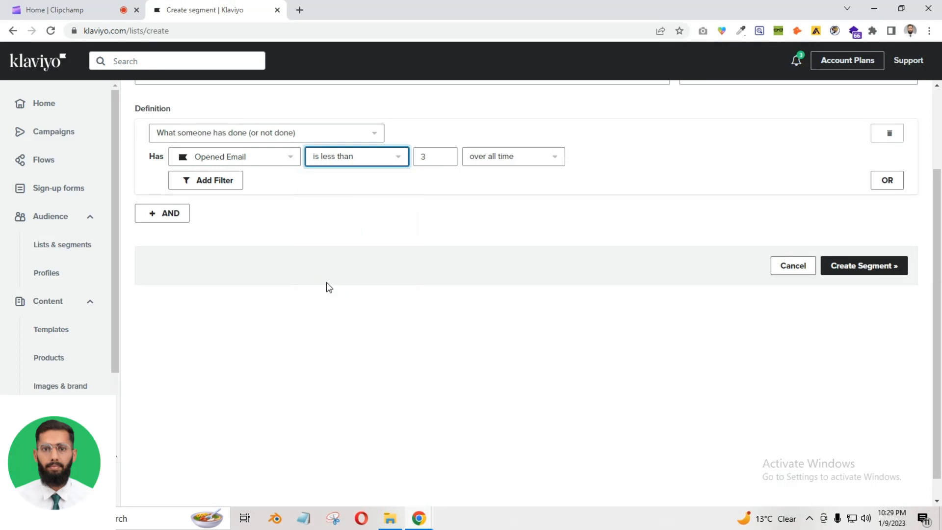
pyautogui.click(360, 164)
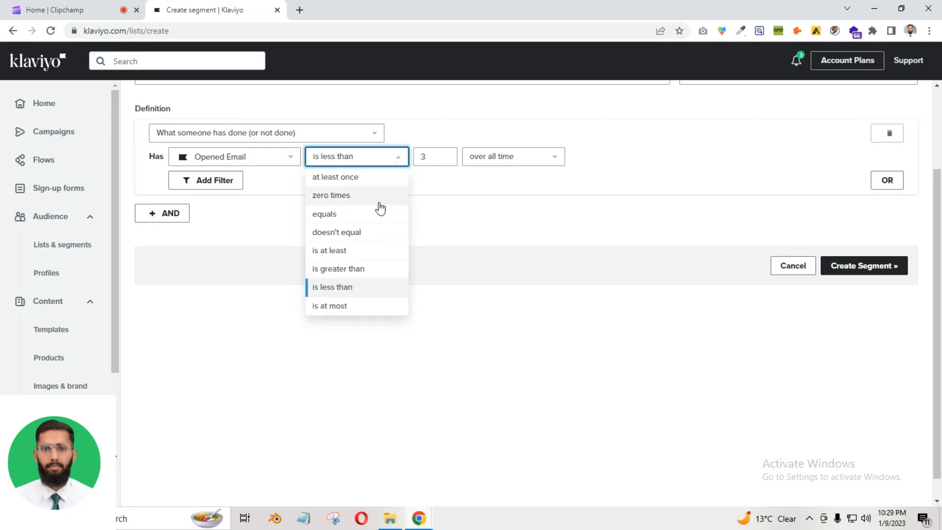
pyautogui.click(354, 307)
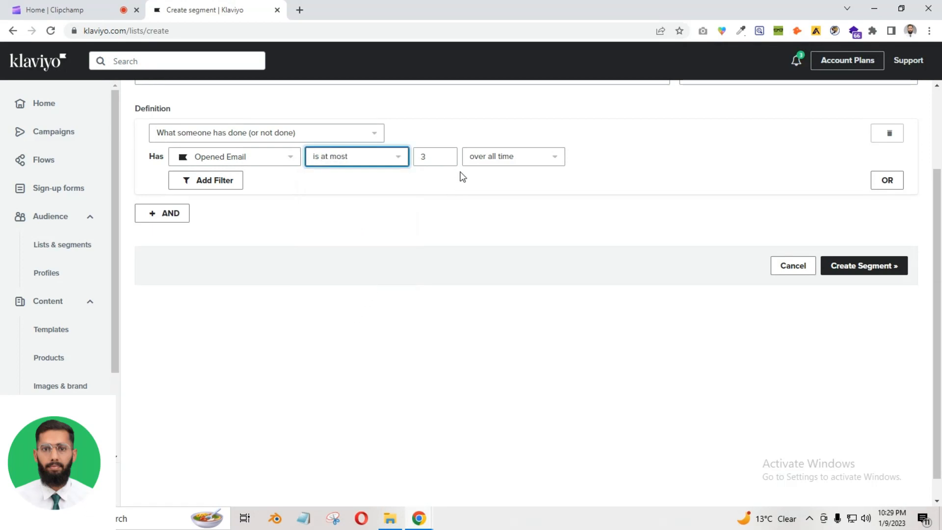
pyautogui.click(353, 160)
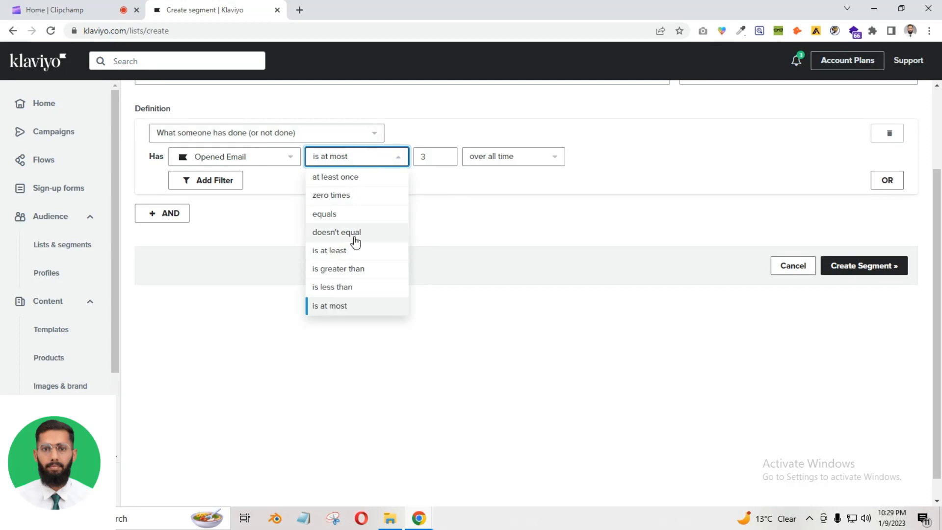
# Settle the Opened Email frequency on 'at least once'
pyautogui.click(252, 162)
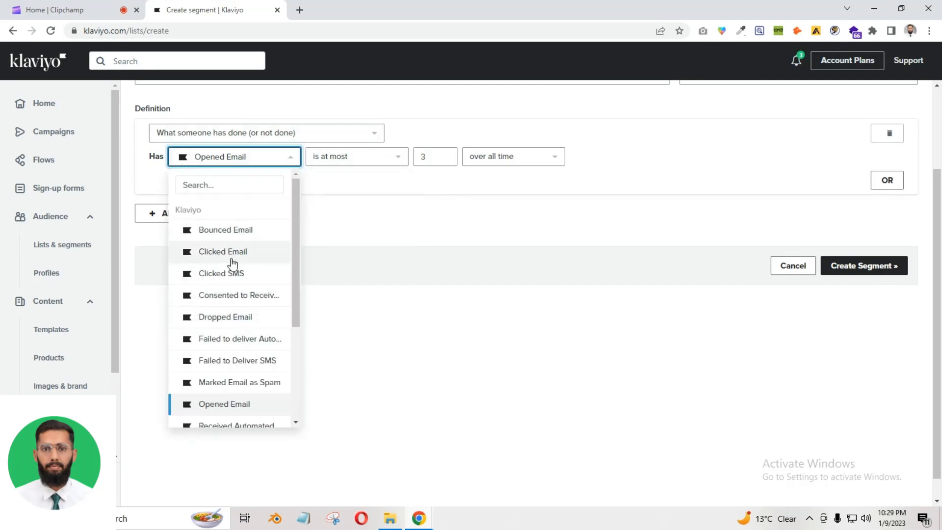
pyautogui.click(342, 167)
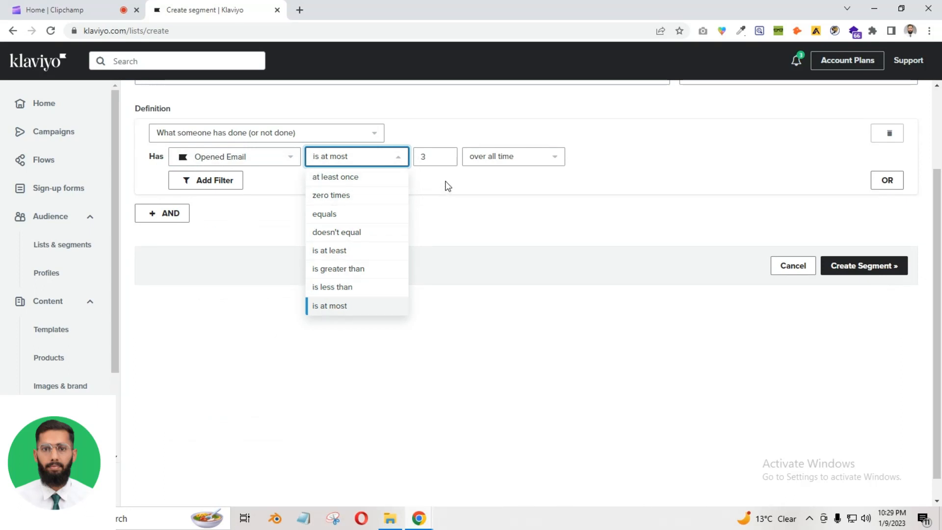
pyautogui.click(342, 156)
pyautogui.click(343, 156)
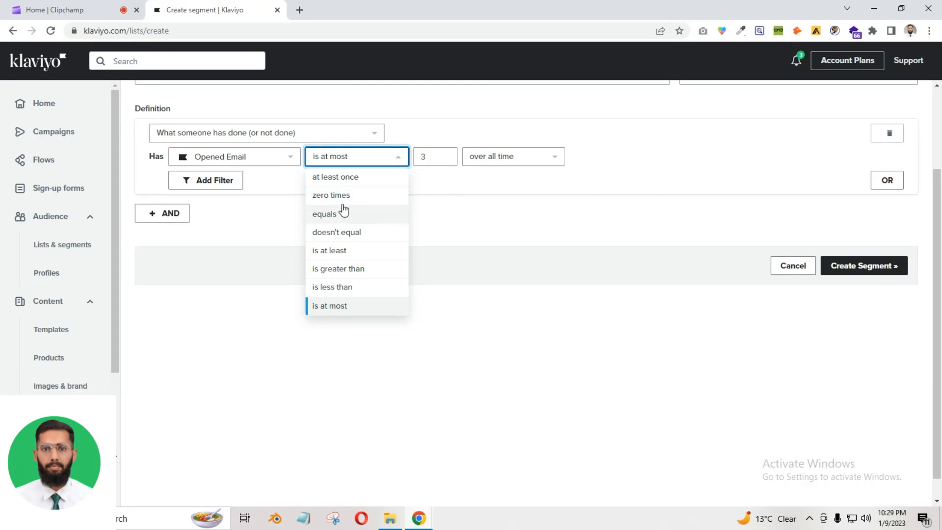
pyautogui.click(350, 177)
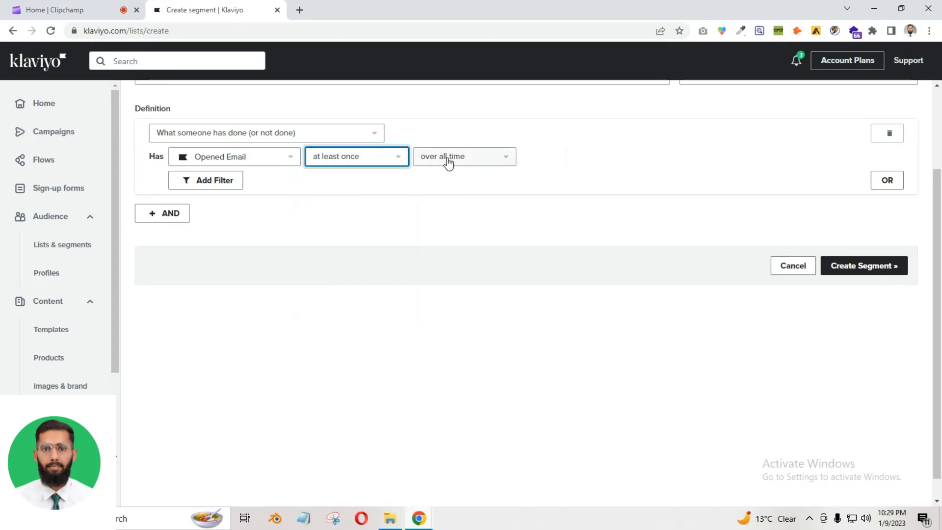
# Switch the time frame to 'in the last'
pyautogui.click(474, 161)
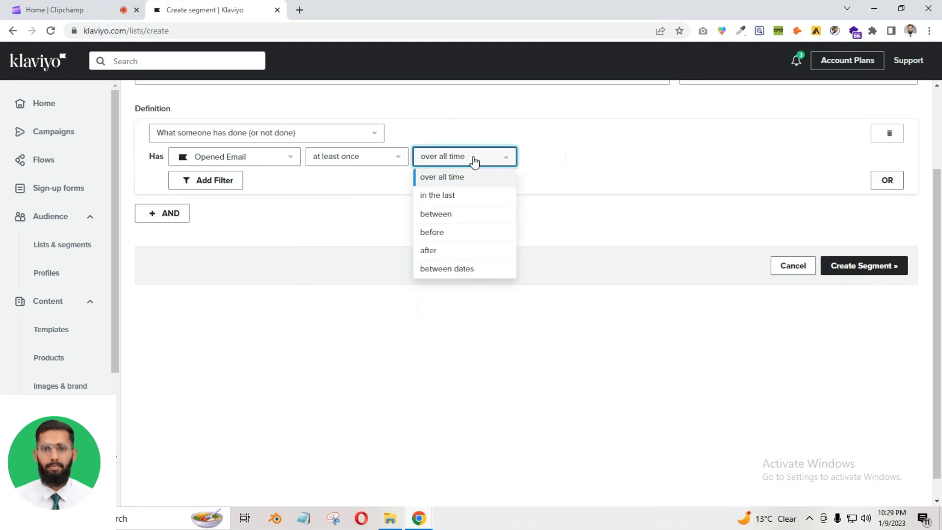
pyautogui.click(471, 197)
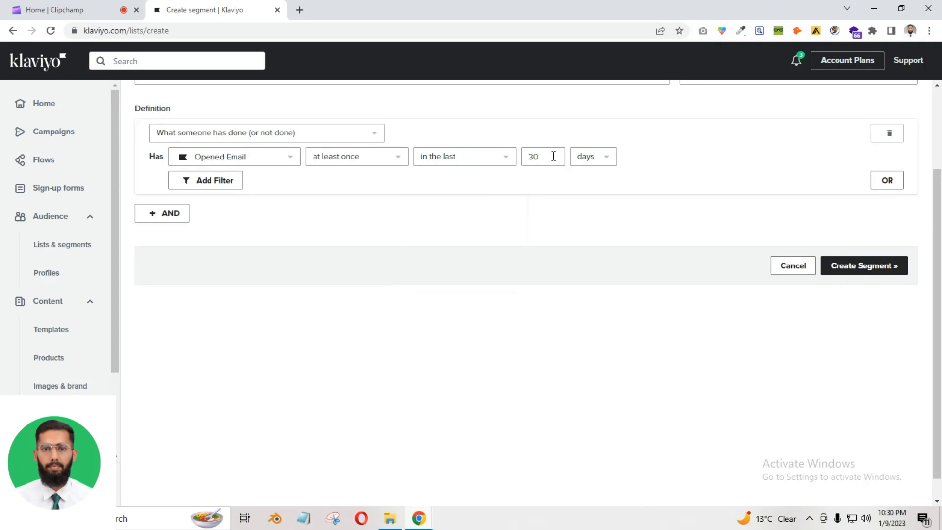
pyautogui.moveTo(554, 156); pyautogui.dragTo(511, 158)
pyautogui.click(582, 156)
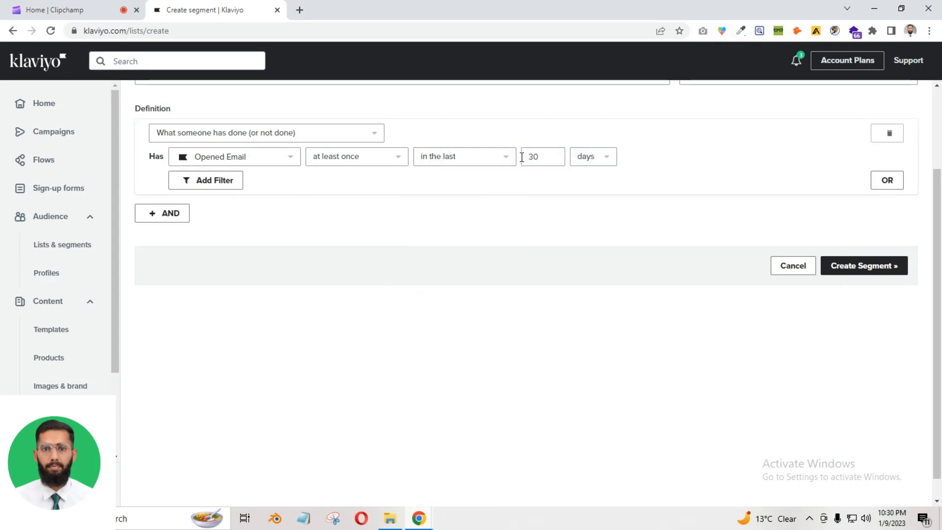
# Set the period to 14 days after trying hours and weeks, then create the segment
pyautogui.click(601, 161)
pyautogui.click(591, 176)
pyautogui.click(599, 159)
pyautogui.click(602, 214)
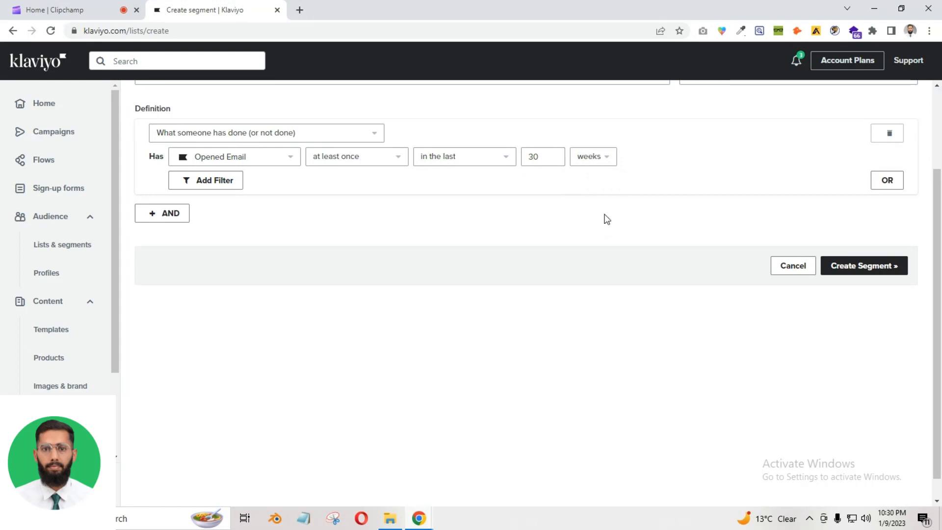
pyautogui.click(547, 156)
pyautogui.click(591, 170)
pyautogui.click(598, 165)
pyautogui.click(591, 195)
pyautogui.moveTo(547, 166); pyautogui.dragTo(513, 162)
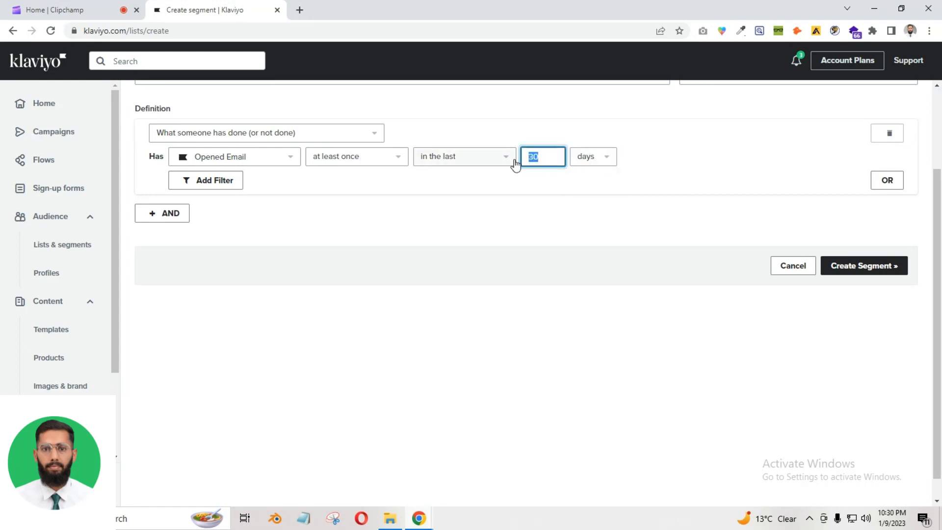
pyautogui.write('14')
pyautogui.click(535, 244)
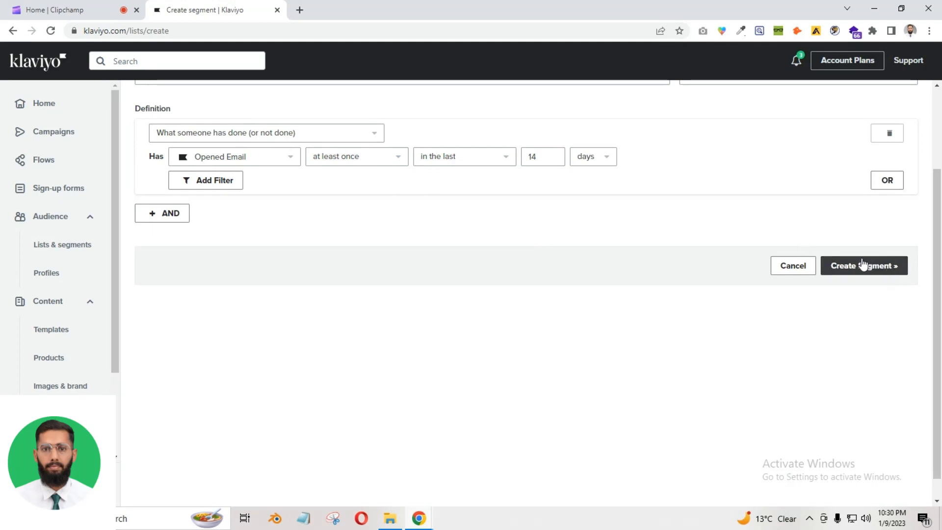
pyautogui.scroll(3, 646, 263)
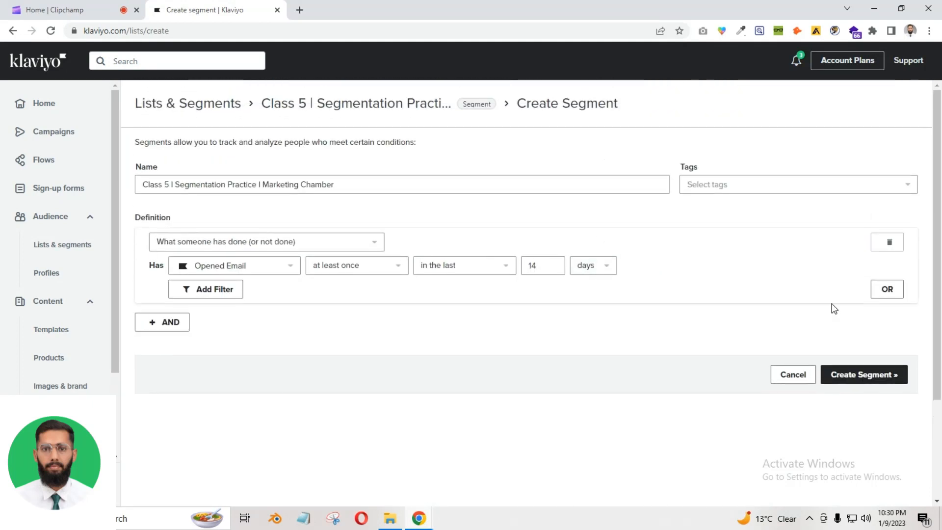
pyautogui.click(851, 374)
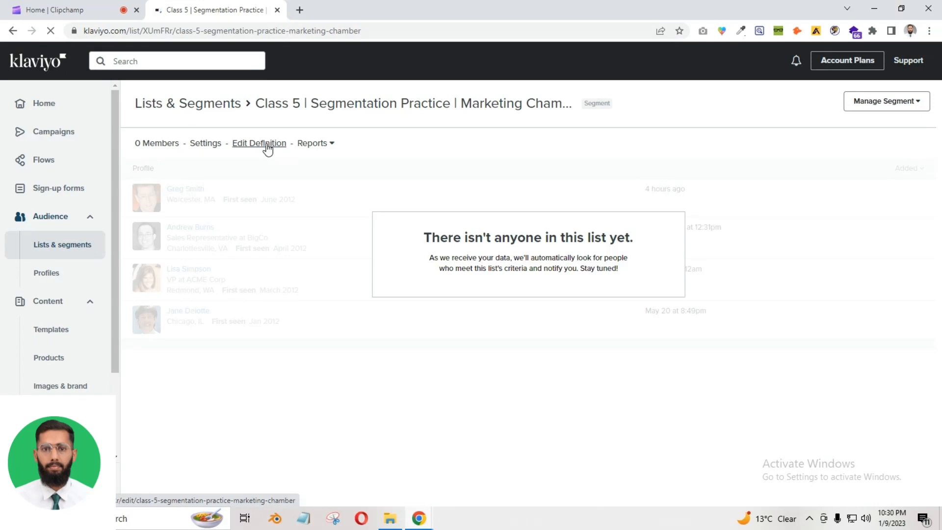
# Open Edit Definition on the new 0-member segment's page
pyautogui.click(266, 144)
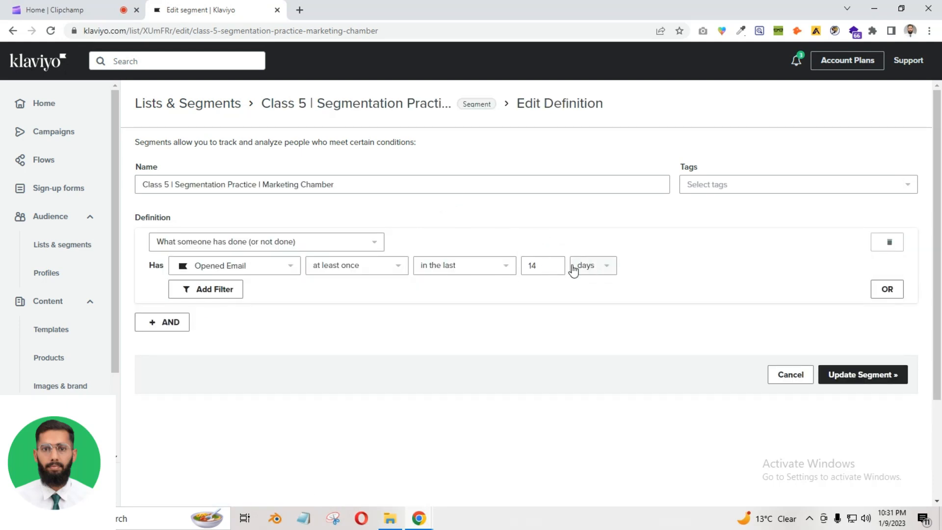
# Browse the metric, count operator, time frame and time unit options, keeping days
pyautogui.click(213, 268)
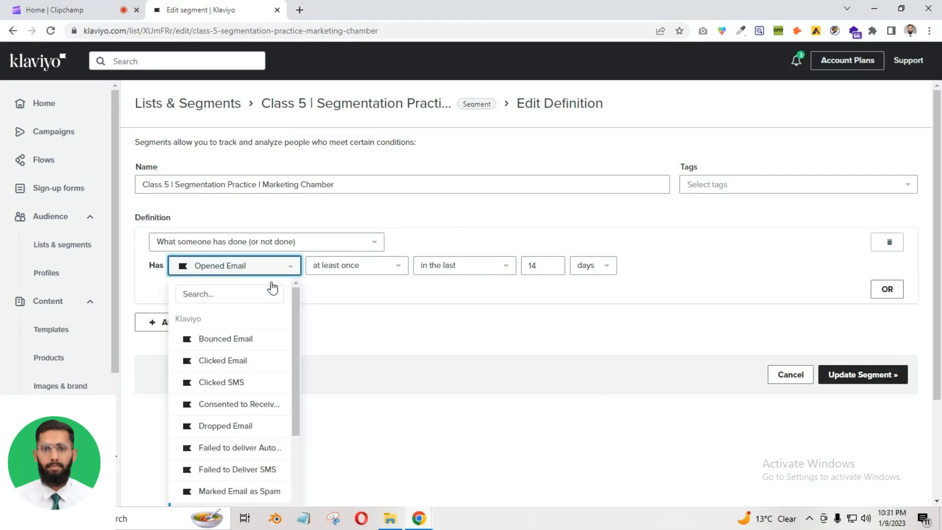
pyautogui.scroll(-5, 244, 338)
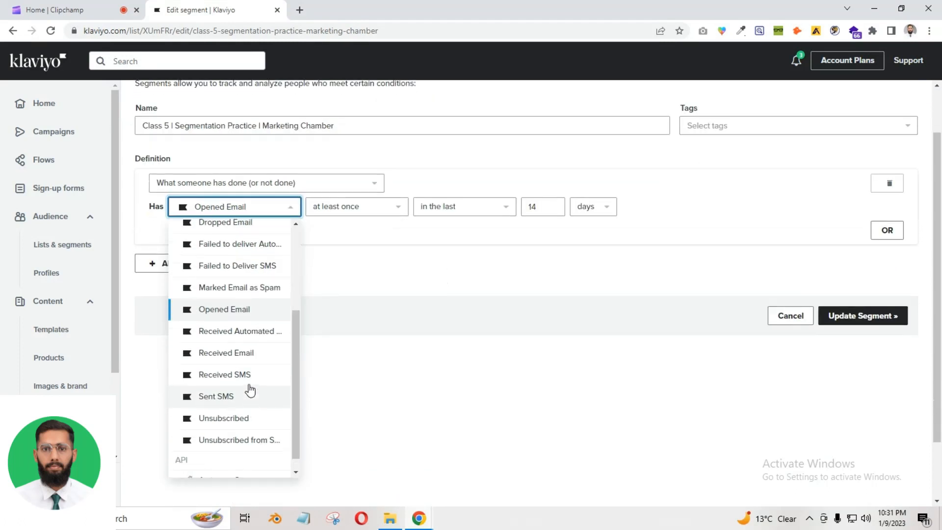
pyautogui.click(391, 214)
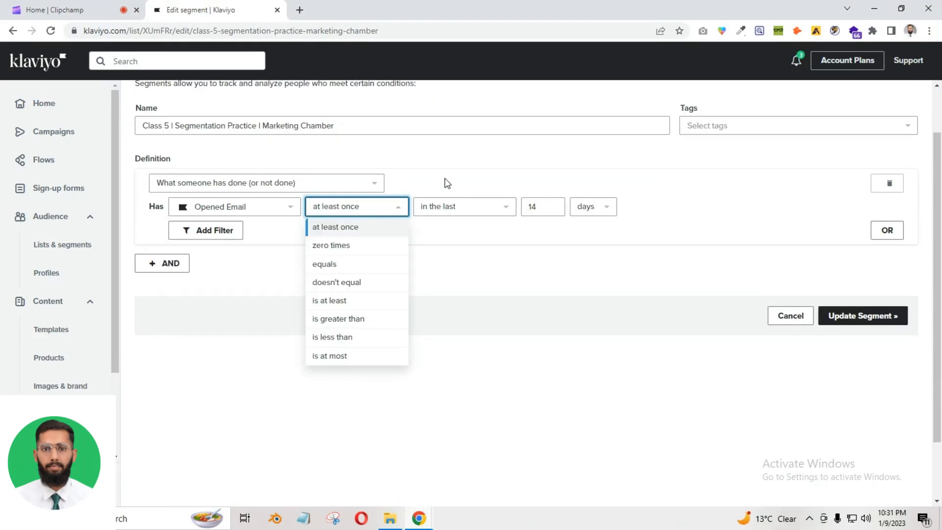
pyautogui.click(488, 202)
pyautogui.click(490, 208)
pyautogui.click(553, 201)
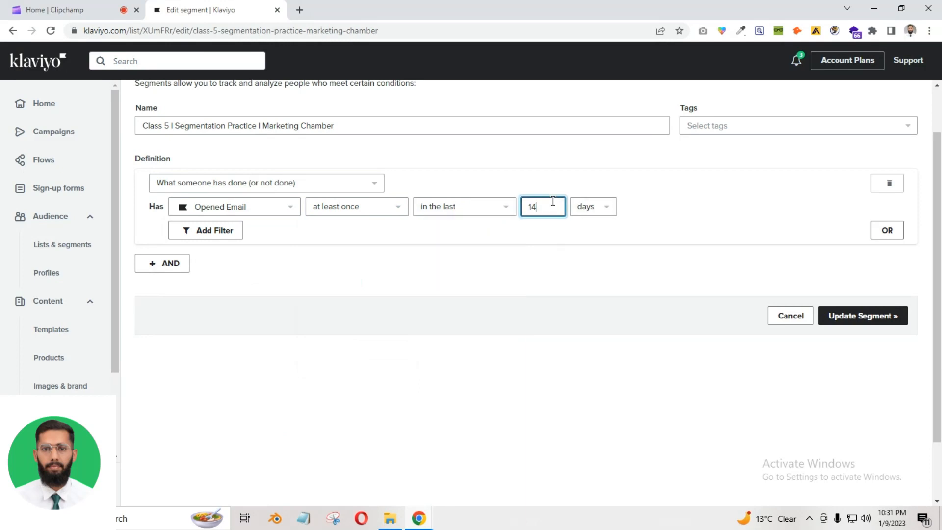
pyautogui.click(590, 212)
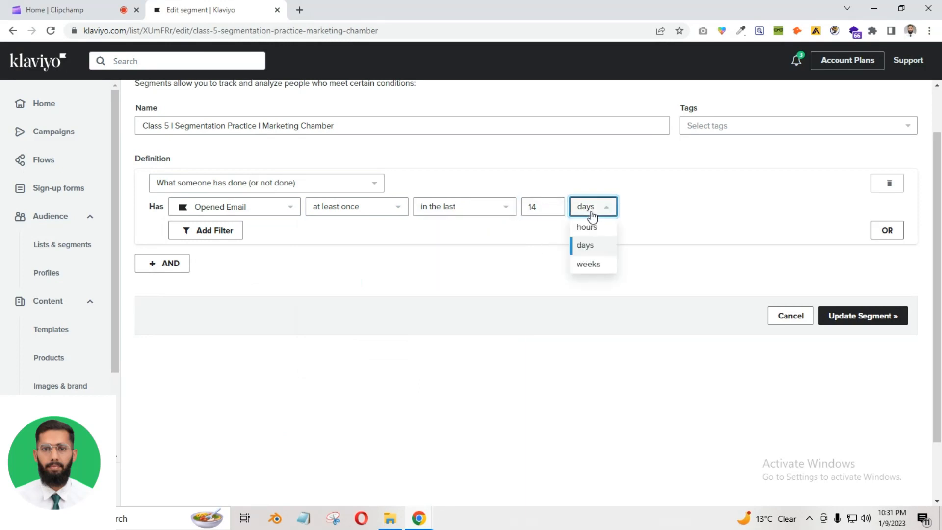
pyautogui.click(329, 280)
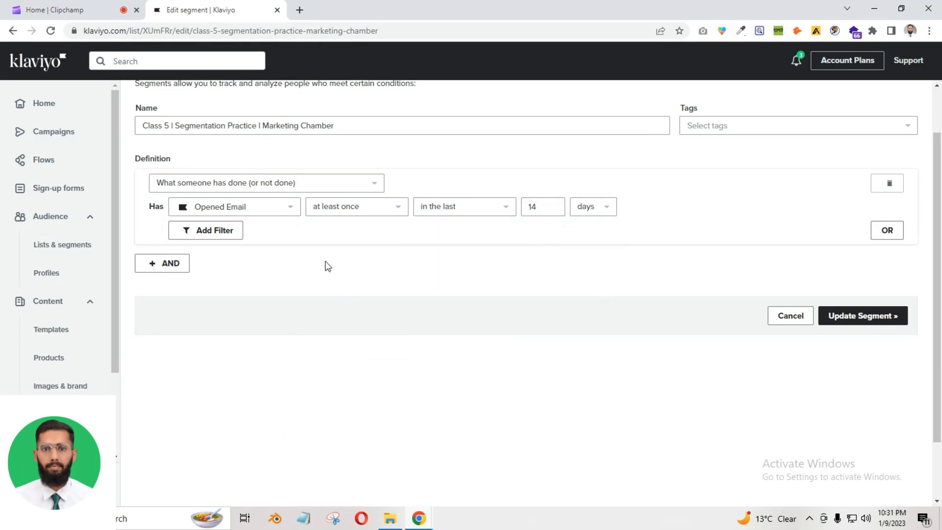
# Switch the metric to Clicked Email and set the count to equals 2
pyautogui.click(275, 213)
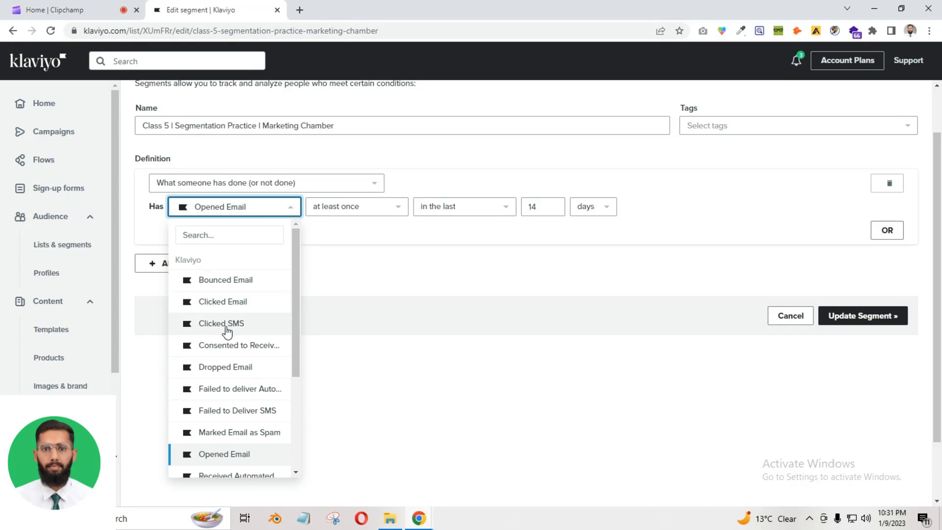
pyautogui.click(235, 302)
pyautogui.click(347, 207)
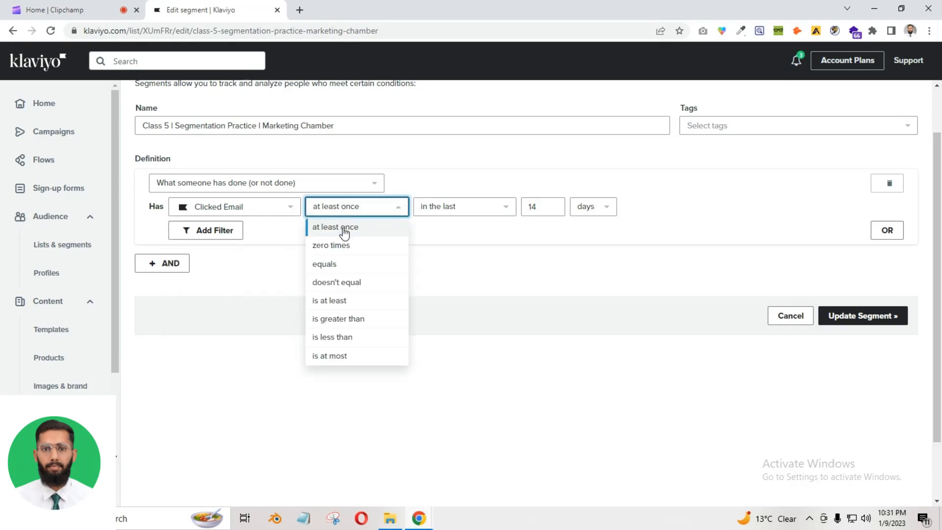
pyautogui.click(342, 245)
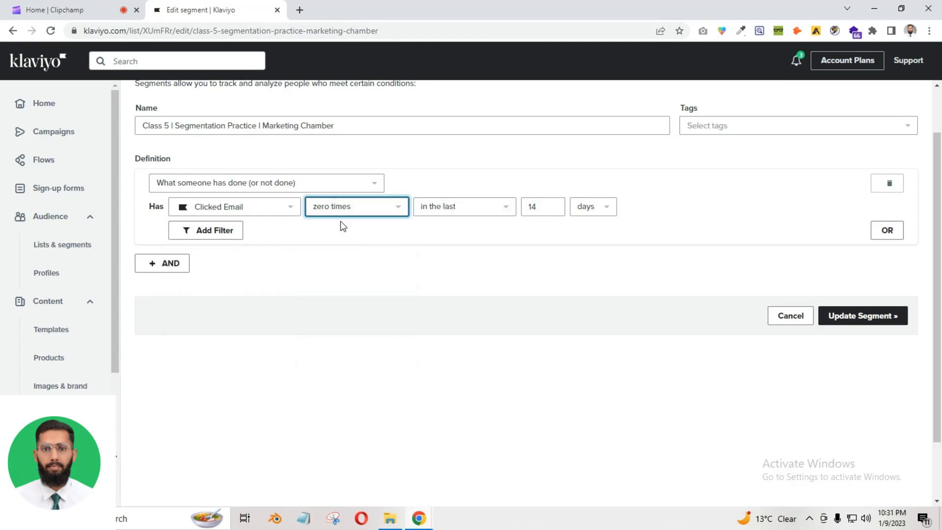
pyautogui.click(344, 208)
pyautogui.click(334, 267)
pyautogui.click(467, 206)
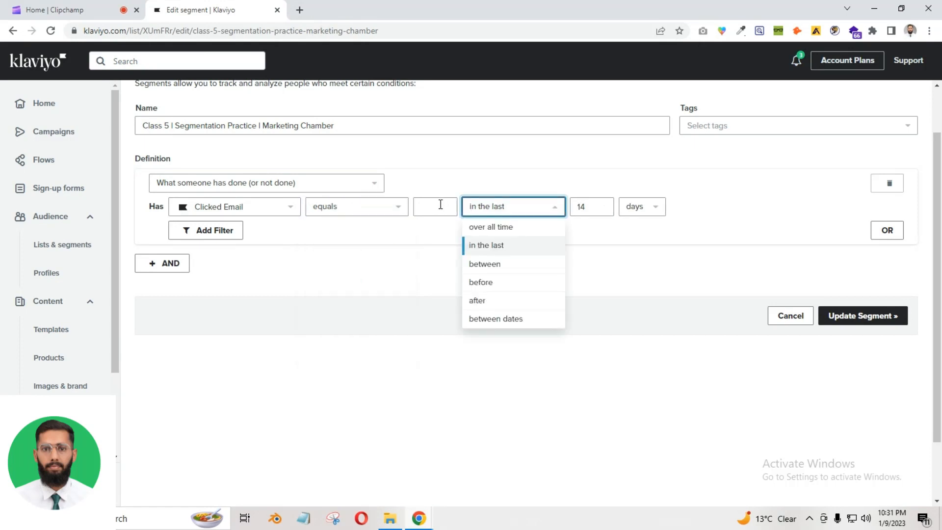
pyautogui.click(436, 205)
pyautogui.click(461, 253)
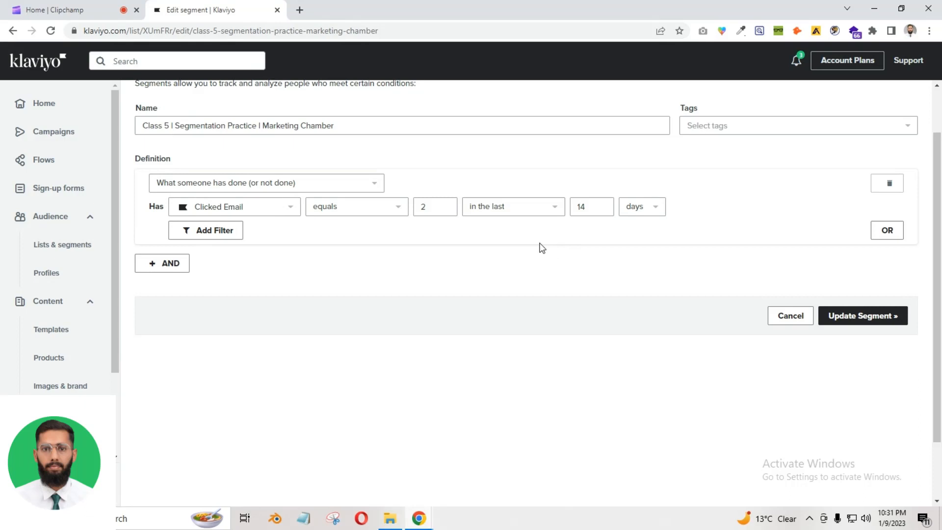
# Add a property filter to the Clicked Email condition, then remove it unused
pyautogui.click(185, 229)
pyautogui.click(265, 232)
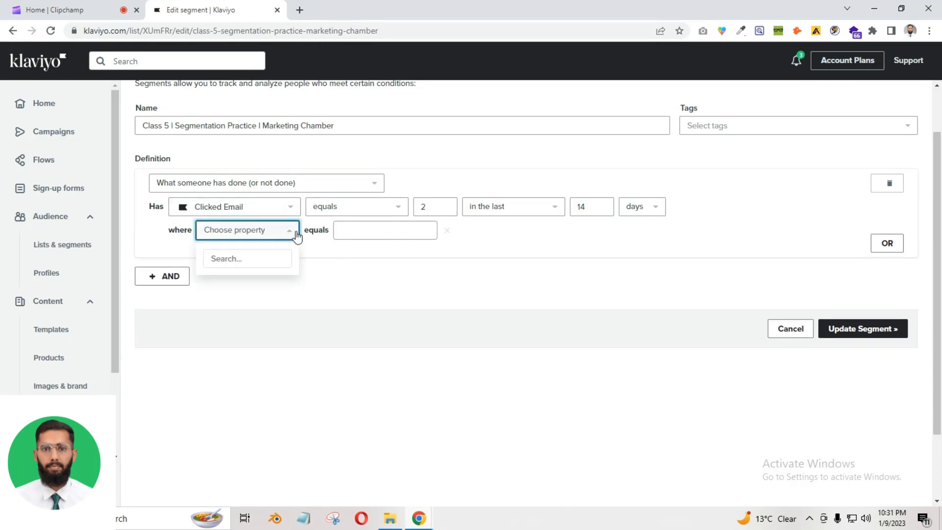
pyautogui.click(356, 230)
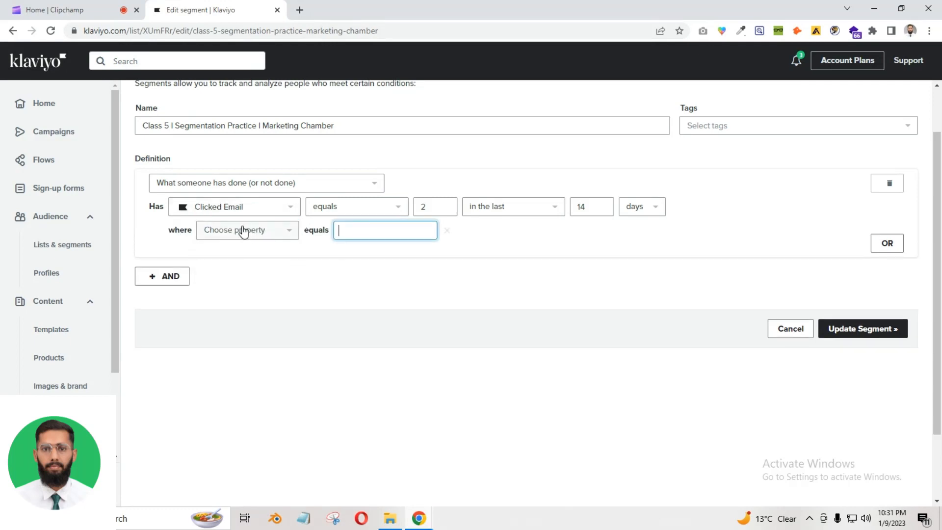
pyautogui.click(447, 231)
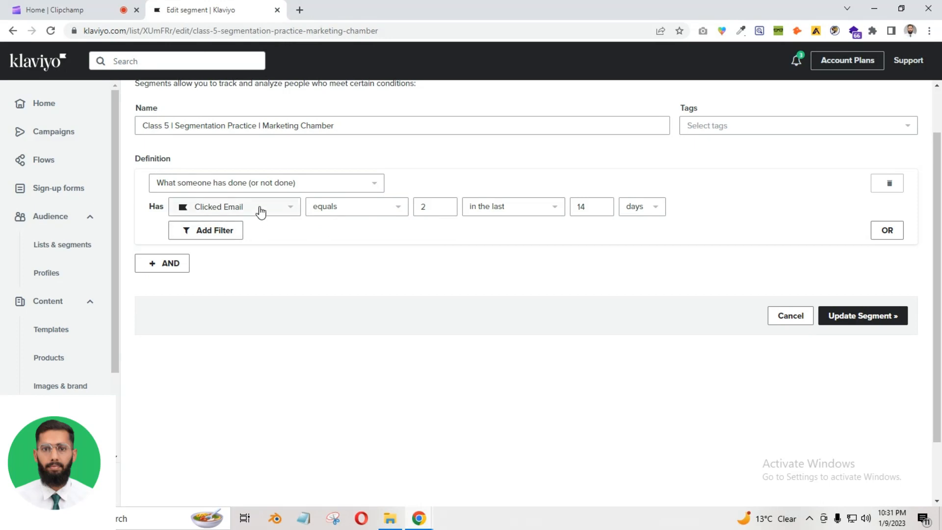
# Set the count back to zero times and reopen the condition type list
pyautogui.click(274, 186)
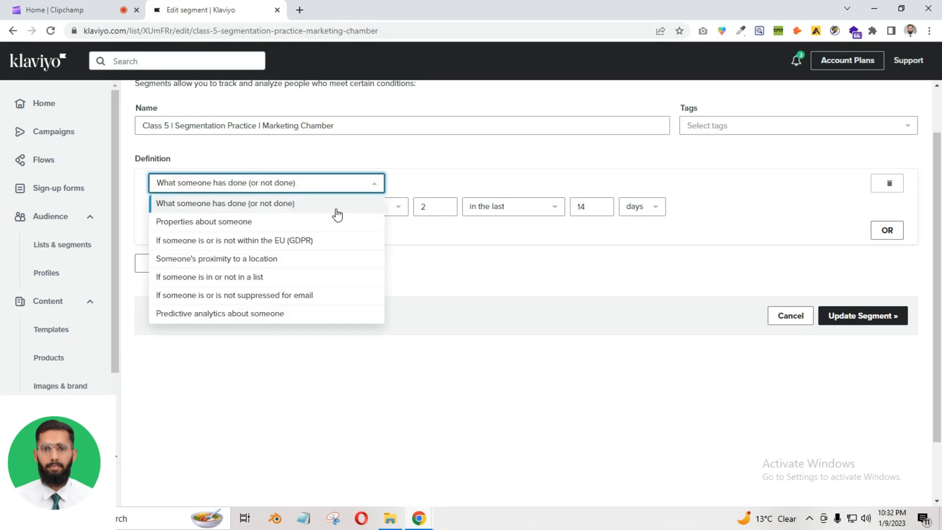
pyautogui.click(478, 251)
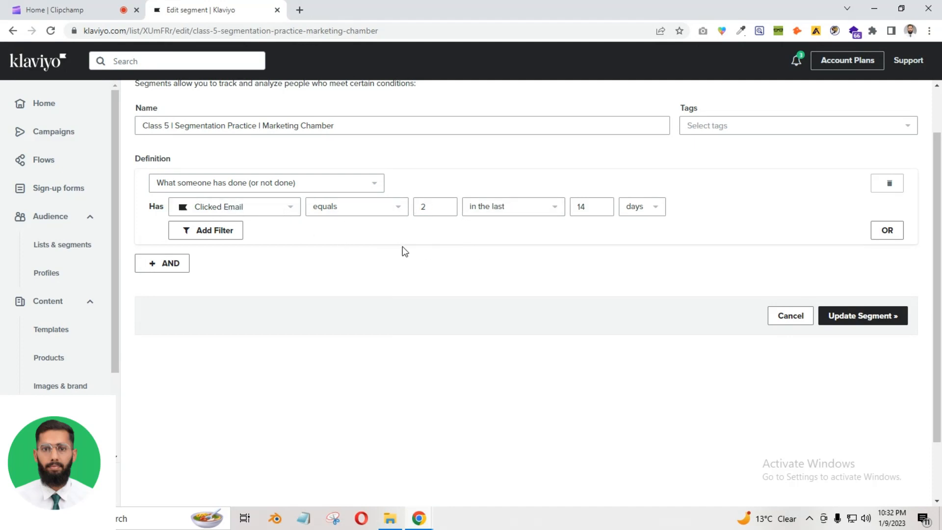
pyautogui.click(383, 215)
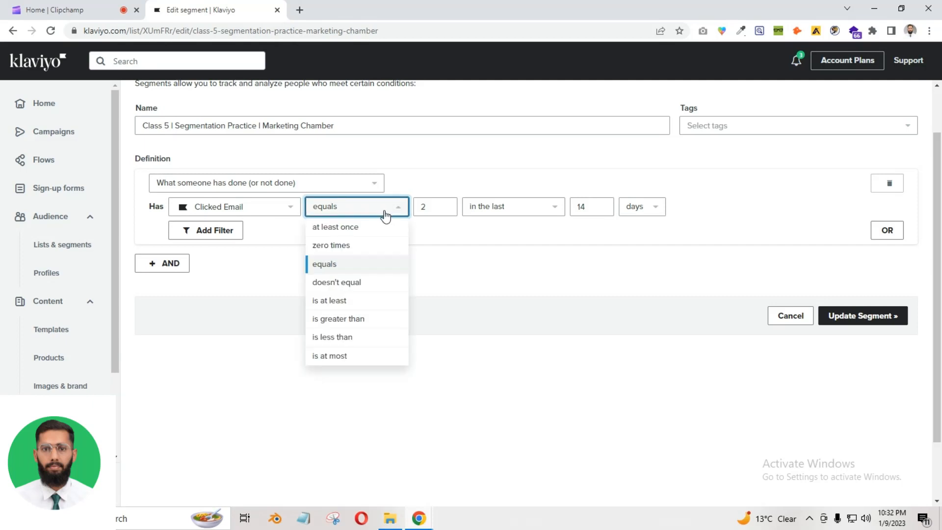
pyautogui.click(370, 253)
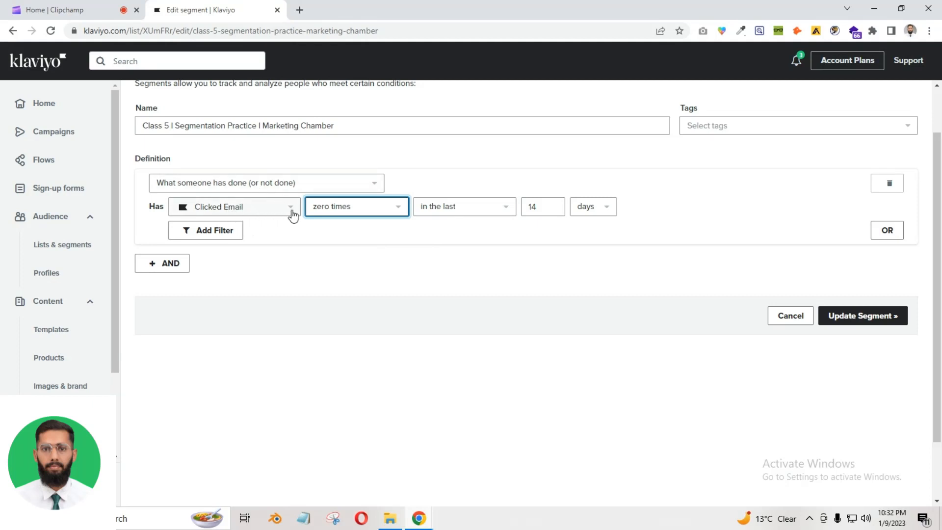
pyautogui.click(254, 184)
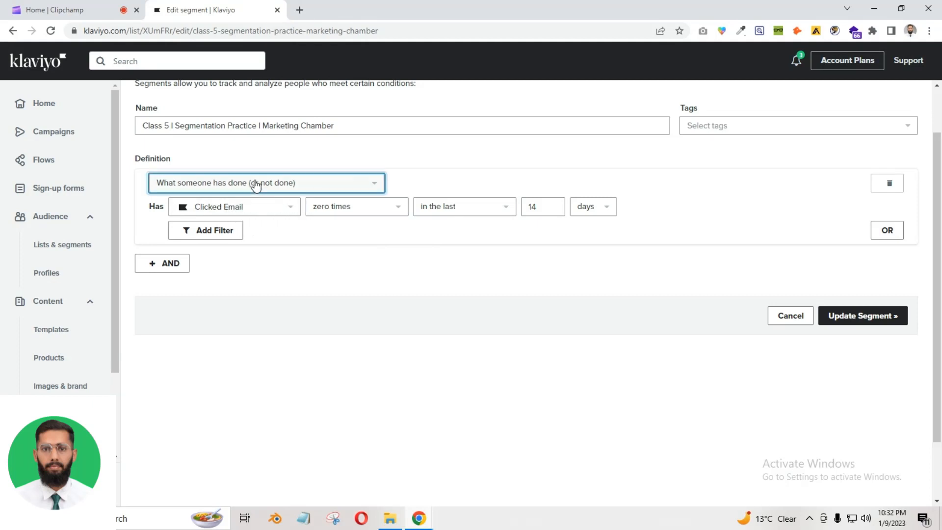
pyautogui.click(510, 253)
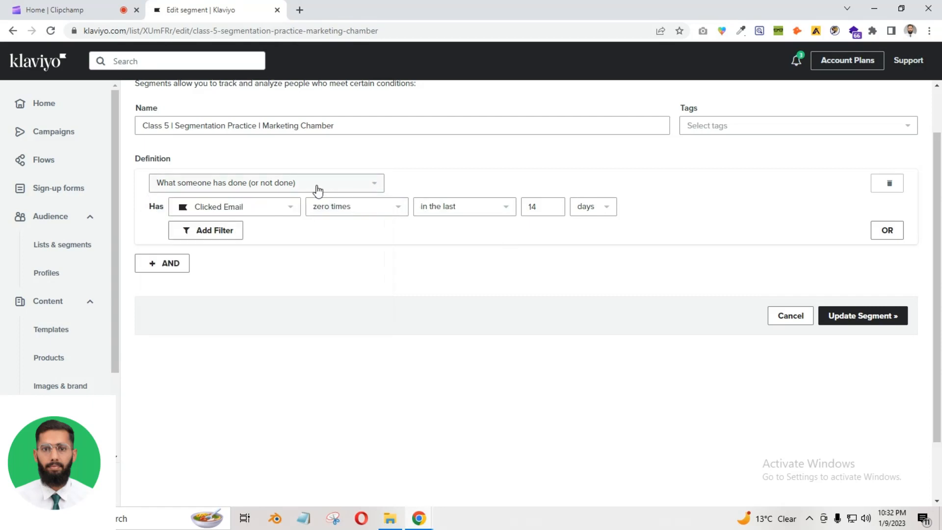
pyautogui.click(318, 187)
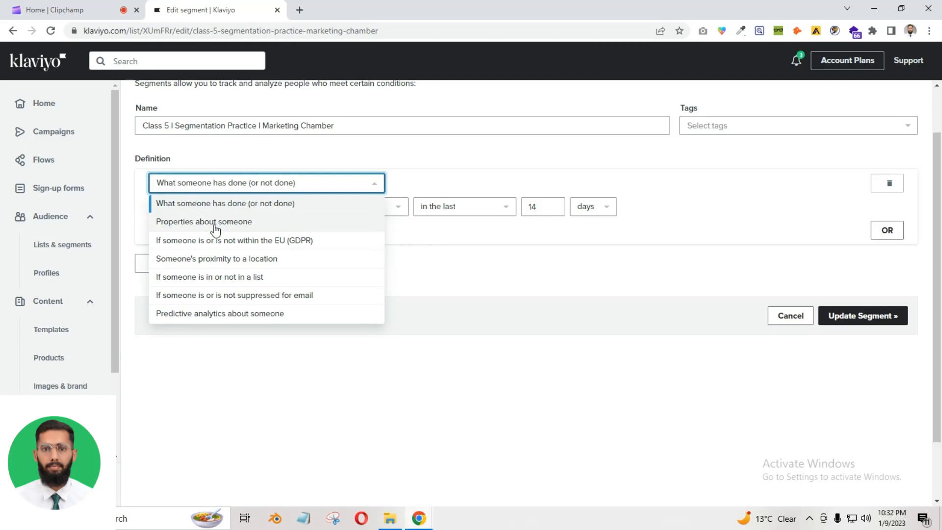
# Change the first condition to 'Properties about someone'
pyautogui.click(189, 223)
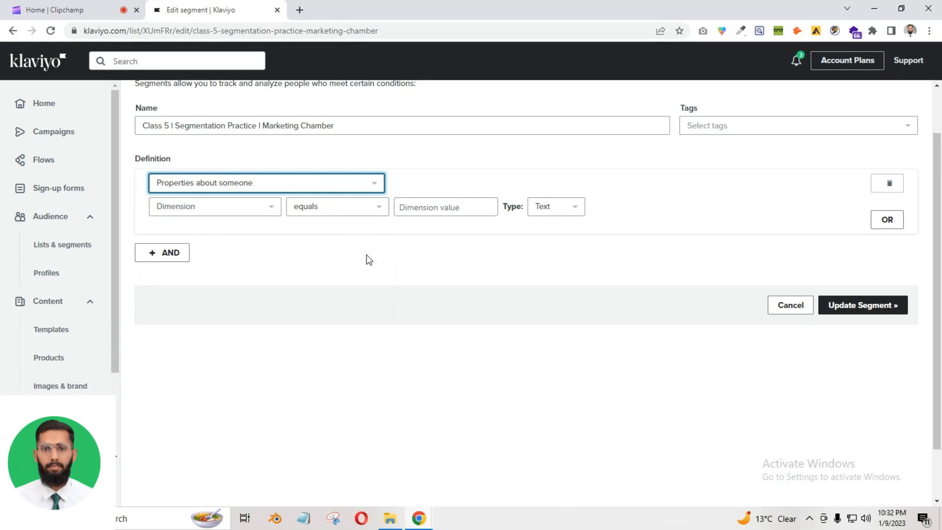
pyautogui.click(226, 191)
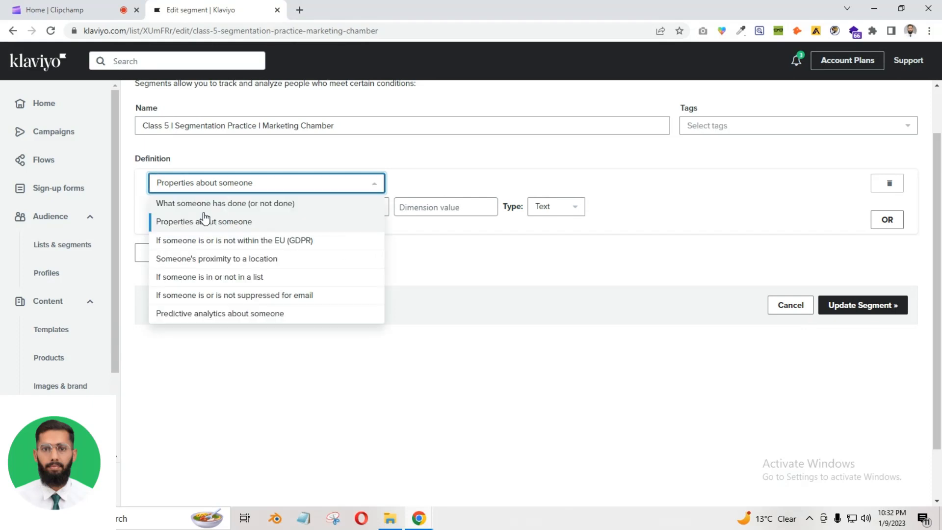
pyautogui.click(509, 269)
# Browse the Klaviyo profile properties in the Dimension dropdown
pyautogui.click(249, 214)
pyautogui.click(256, 208)
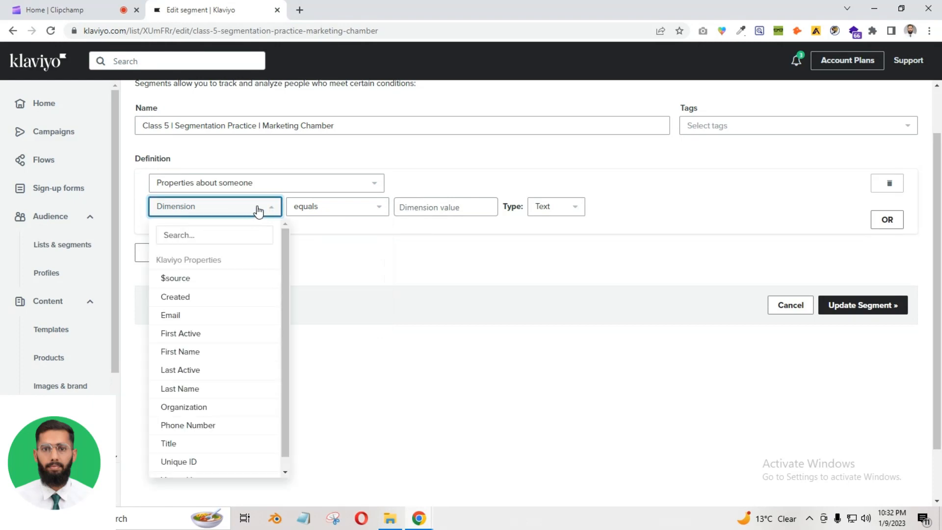
pyautogui.scroll(-1, 217, 321)
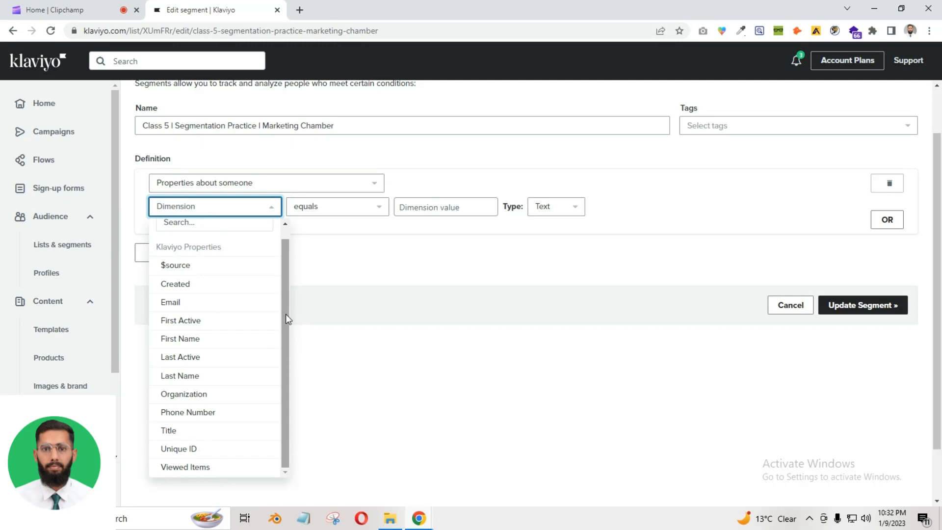
pyautogui.moveTo(285, 314); pyautogui.dragTo(287, 336)
pyautogui.moveTo(289, 302); pyautogui.dragTo(289, 321)
pyautogui.click(320, 276)
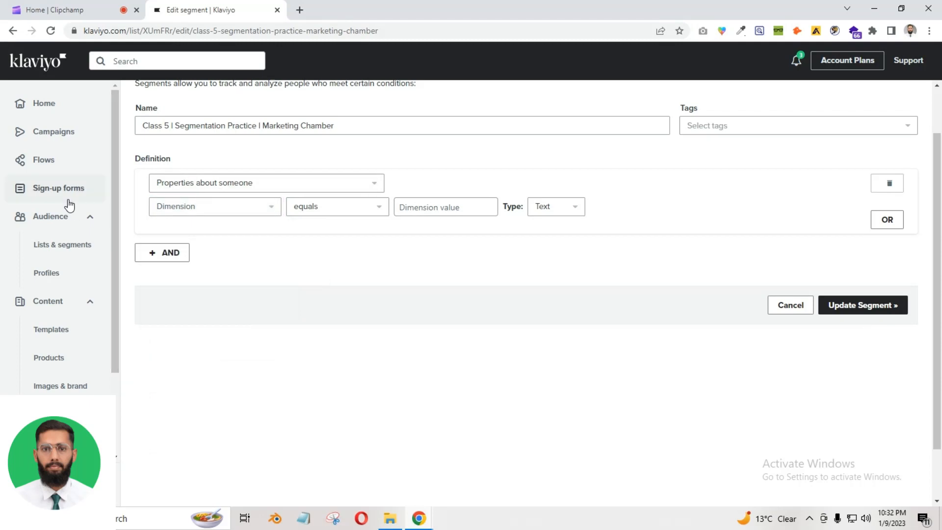
pyautogui.click(254, 218)
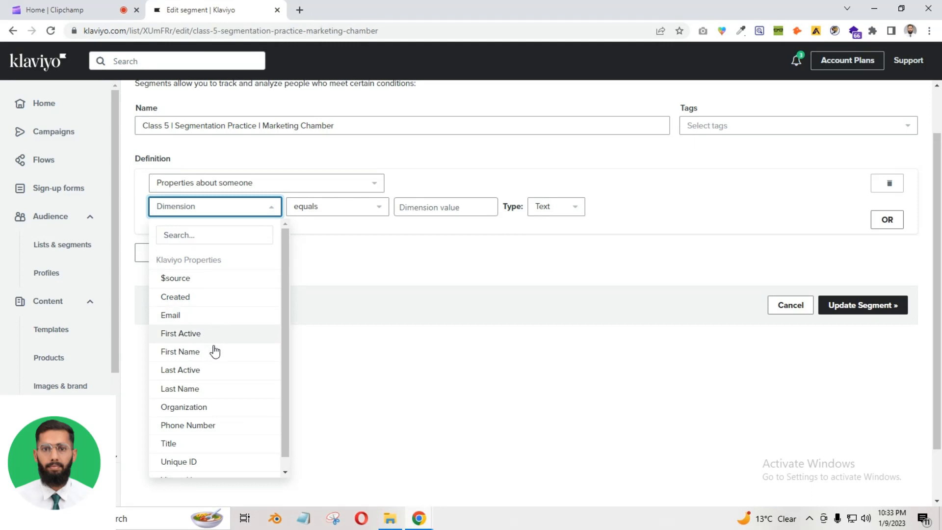
pyautogui.moveTo(285, 352); pyautogui.dragTo(285, 370)
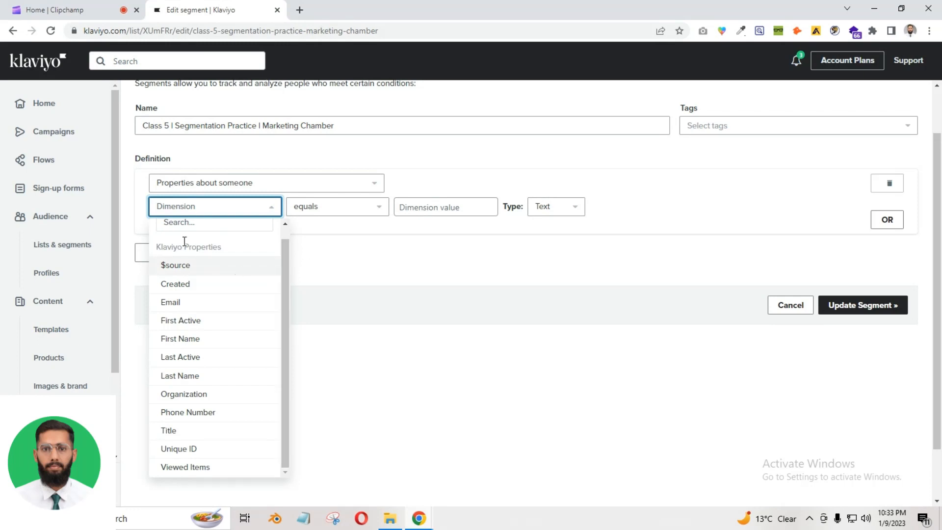
# Filter on First Name and enter 'A' as the value
pyautogui.click(191, 339)
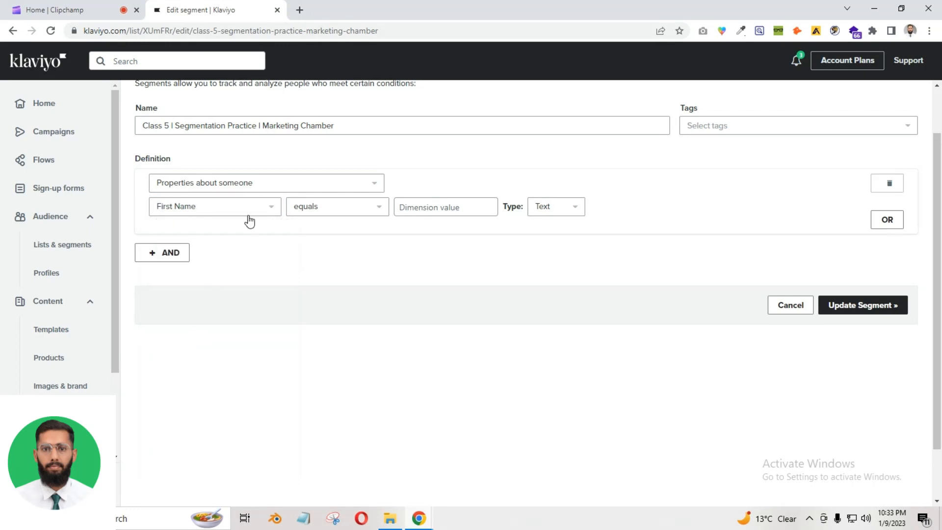
pyautogui.click(437, 204)
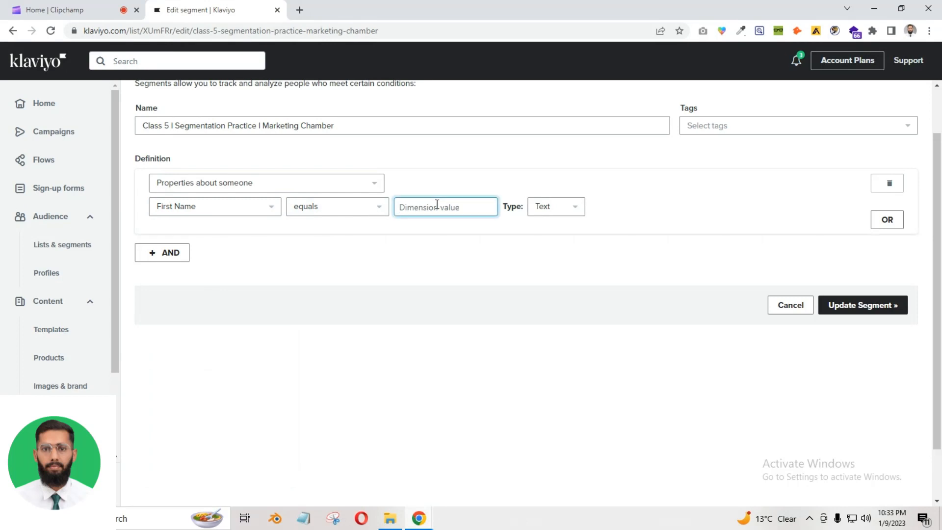
pyautogui.write('Ali')
pyautogui.click(538, 211)
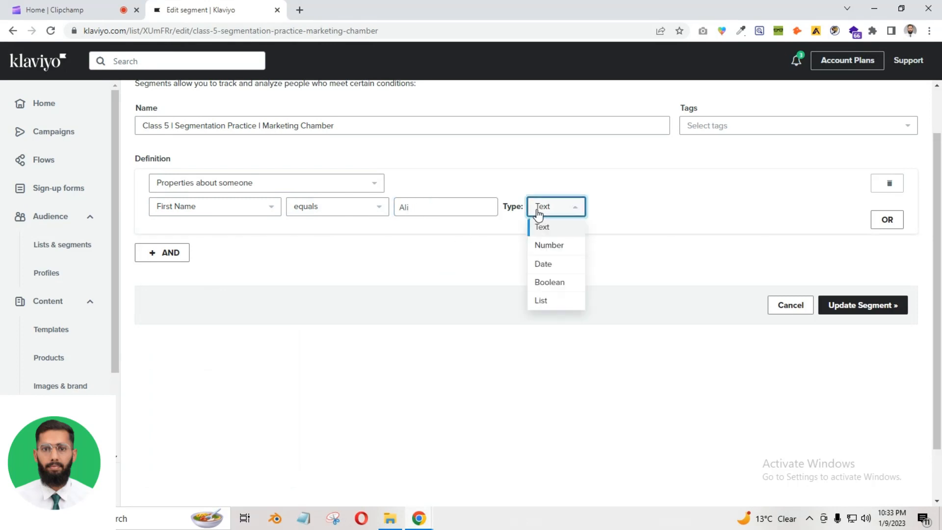
pyautogui.doubleClick(428, 206)
# Cycle the value type through Number, Date and Boolean, then back to Text
pyautogui.click(573, 206)
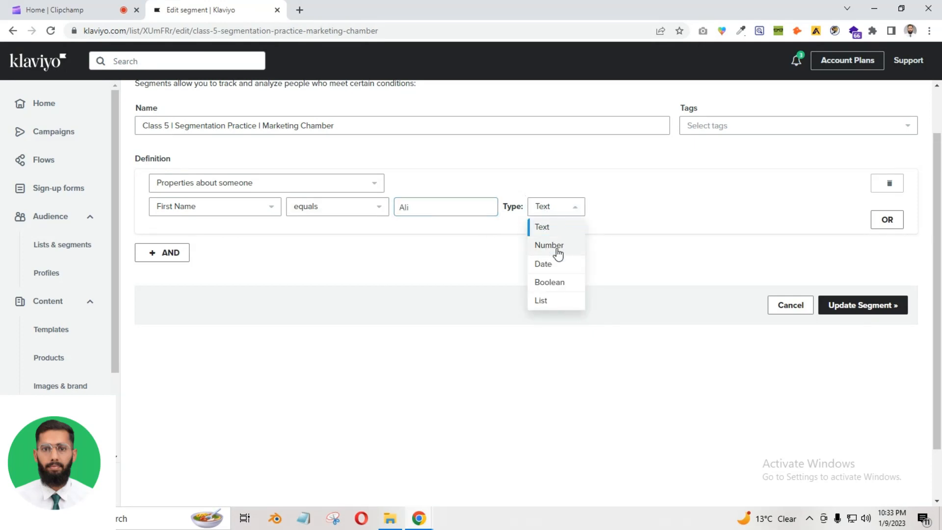
pyautogui.click(558, 253)
pyautogui.click(548, 208)
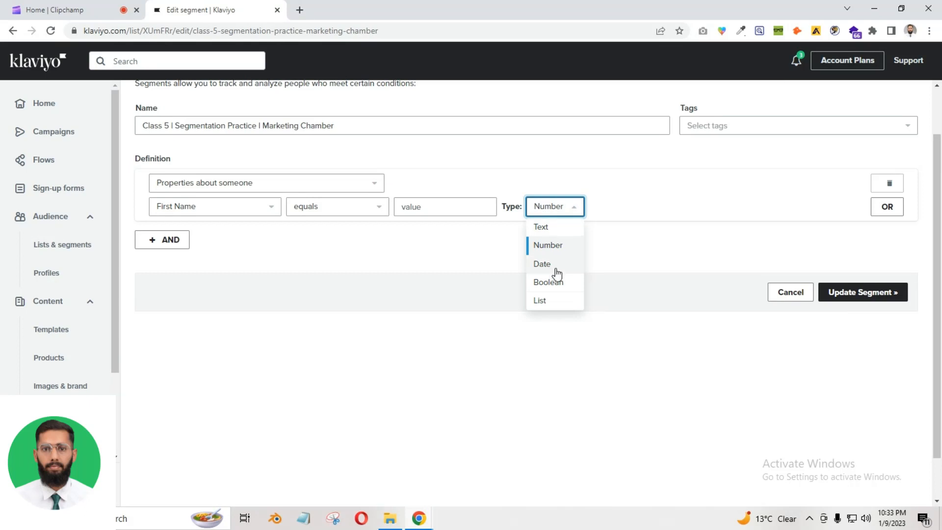
pyautogui.click(542, 264)
pyautogui.click(562, 205)
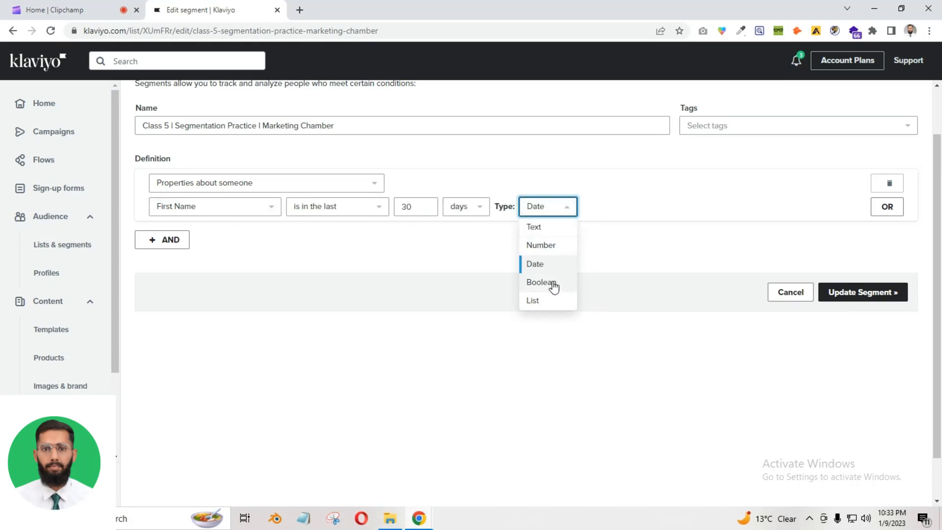
pyautogui.click(553, 283)
pyautogui.click(421, 214)
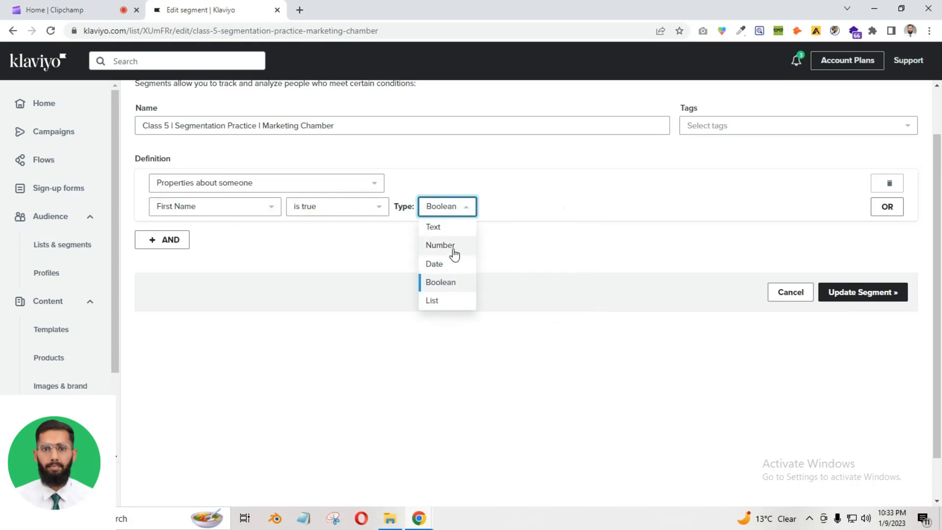
pyautogui.click(450, 215)
pyautogui.click(450, 215)
pyautogui.click(448, 230)
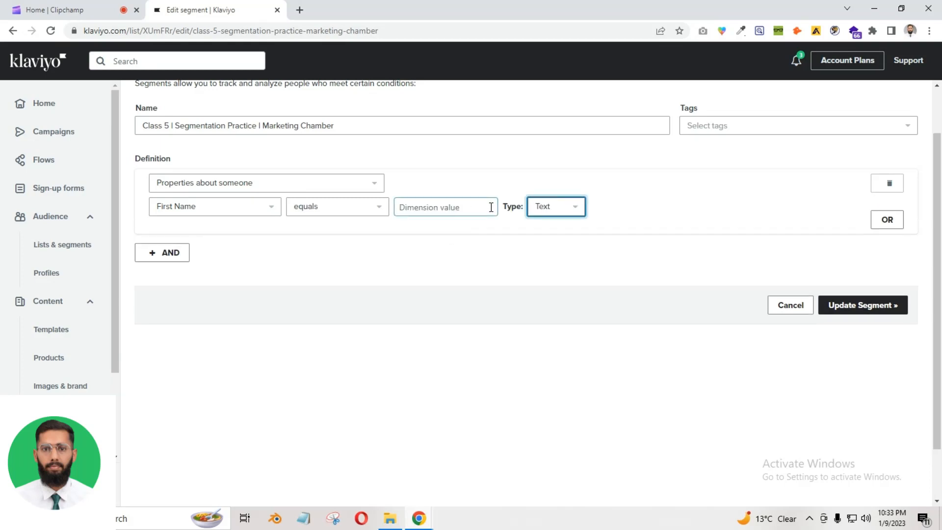
# Re-enter 'A' for First Name, then switch to Last Name with a surname and browse properties toward Email
pyautogui.click(467, 199)
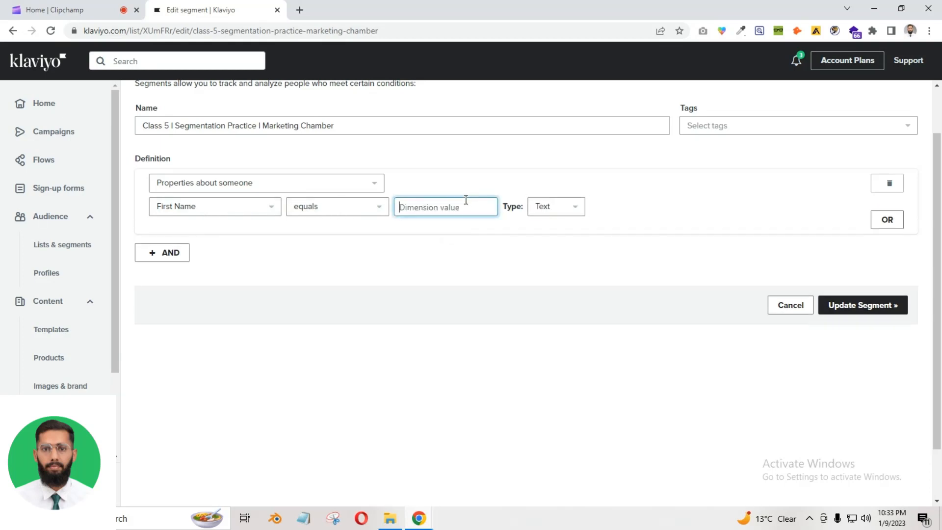
pyautogui.write('Ali')
pyautogui.click(396, 230)
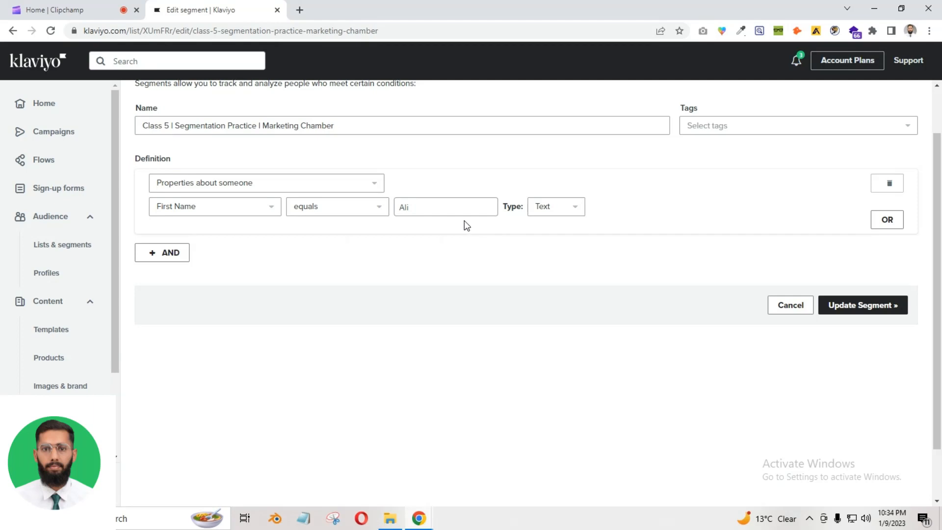
pyautogui.click(422, 210)
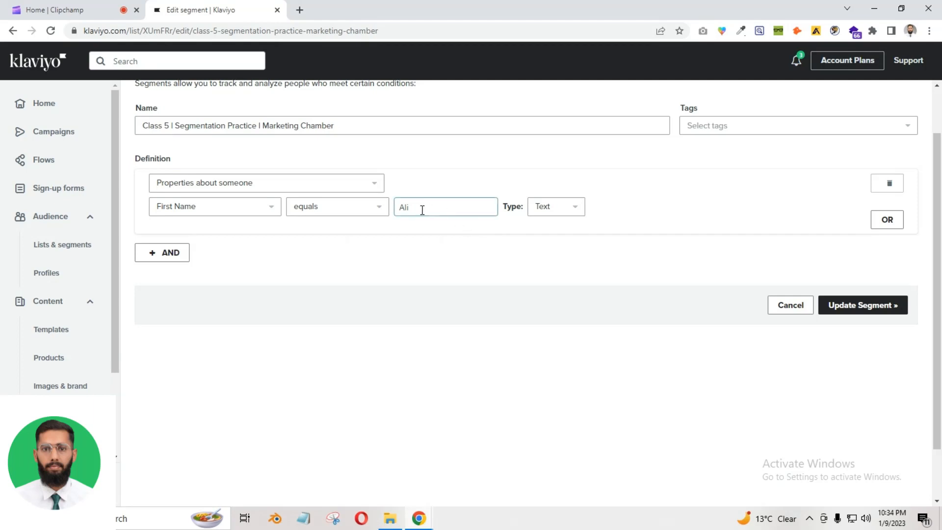
pyautogui.click(235, 207)
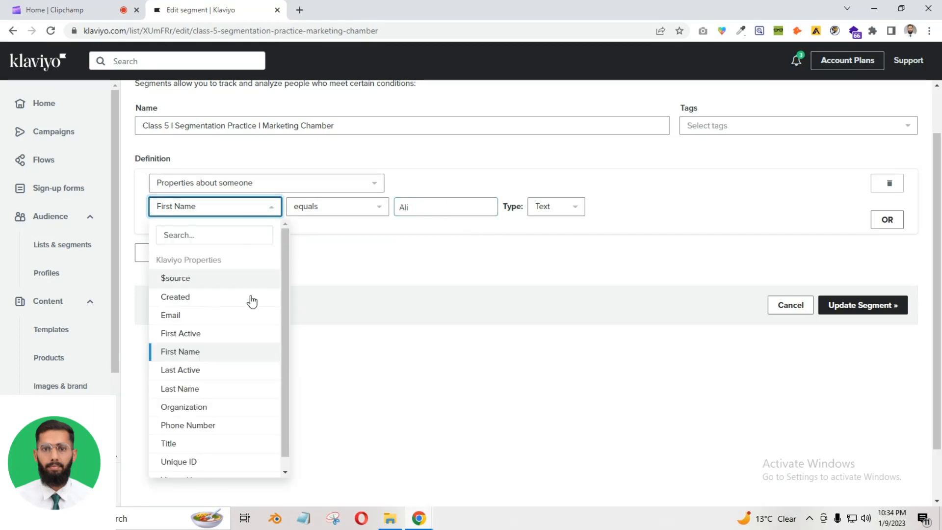
pyautogui.click(195, 389)
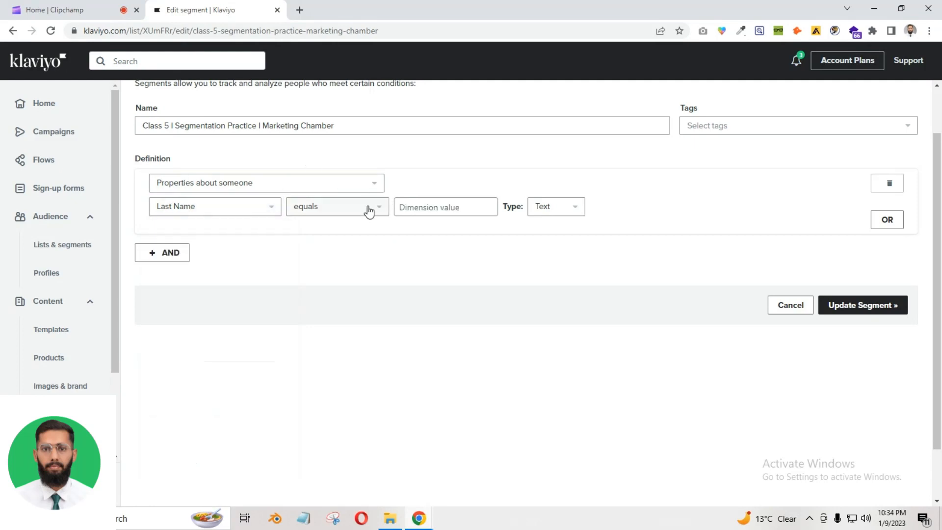
pyautogui.click(448, 205)
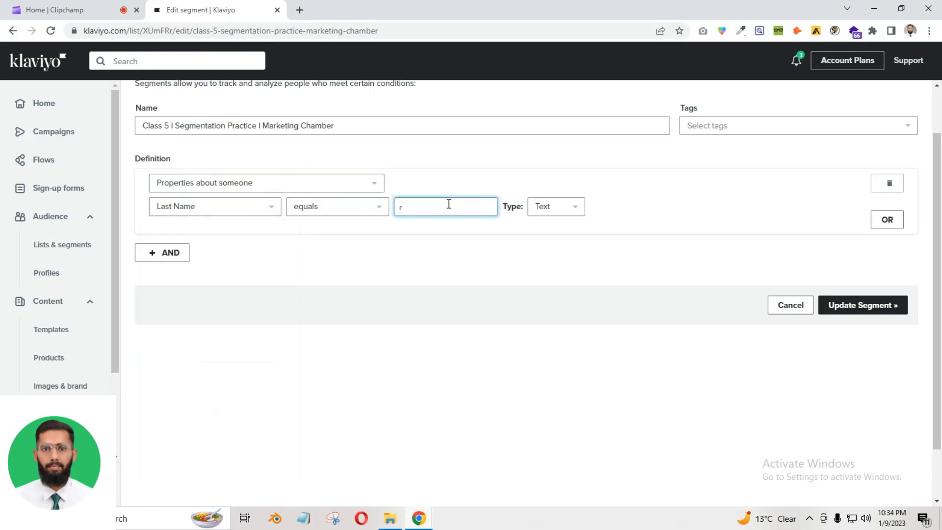
pyautogui.click(273, 209)
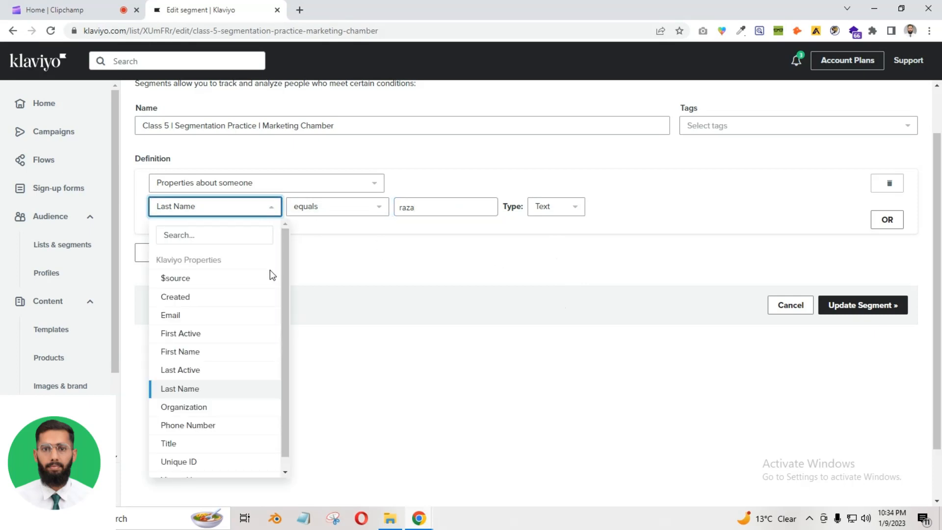
pyautogui.moveTo(282, 319); pyautogui.dragTo(288, 332)
# Filter on the Email property and enter the account's email address as the value
pyautogui.click(217, 303)
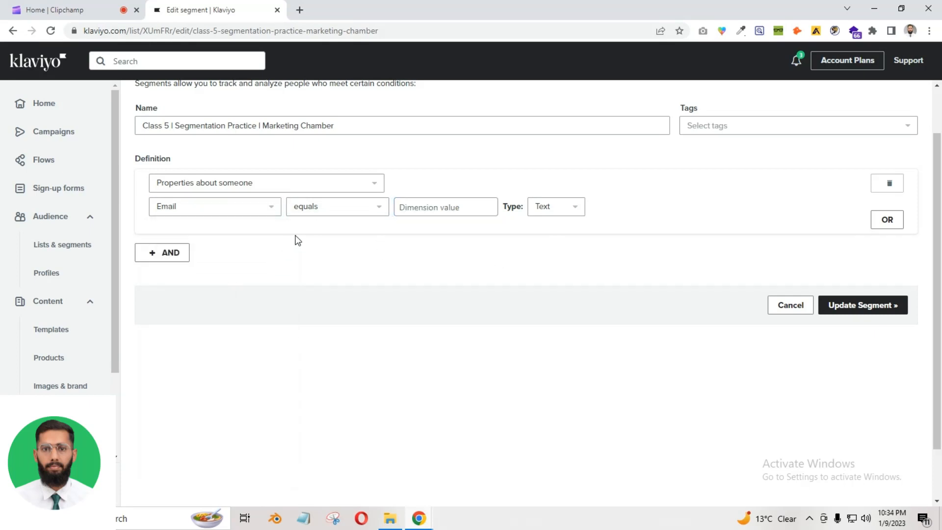
pyautogui.click(411, 208)
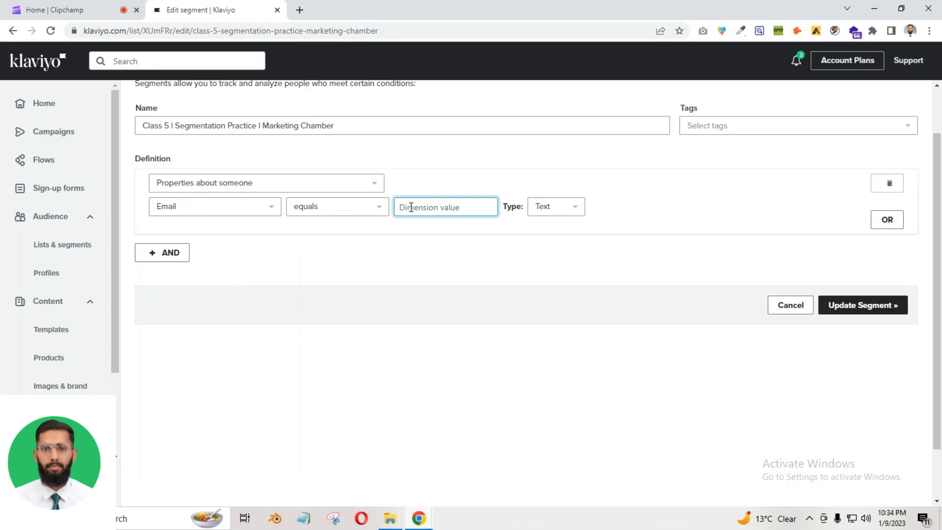
pyautogui.click(362, 208)
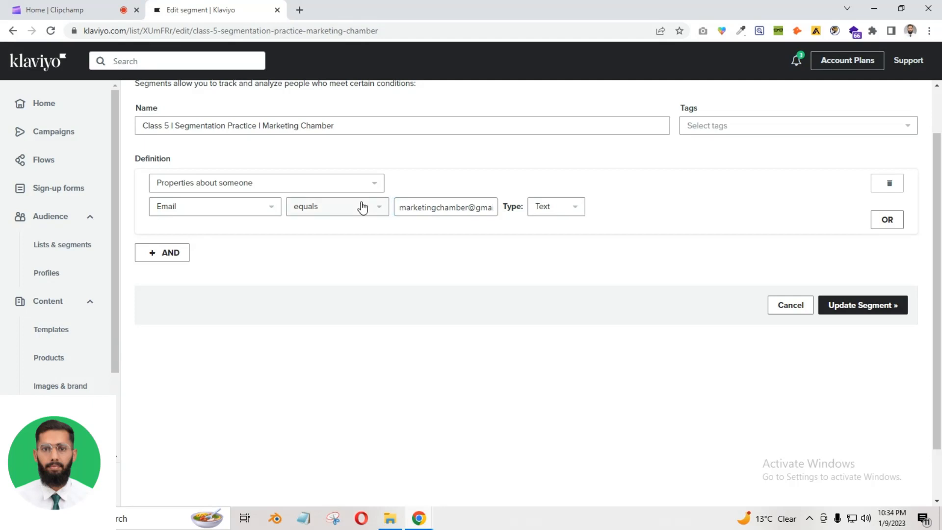
# Browse the comparison operators and profile property list without changing the condition
pyautogui.click(362, 208)
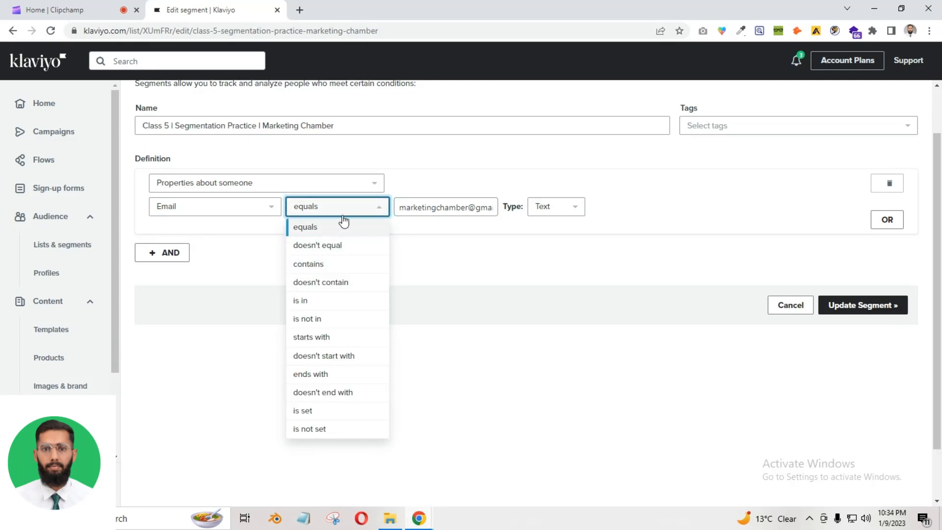
pyautogui.click(223, 213)
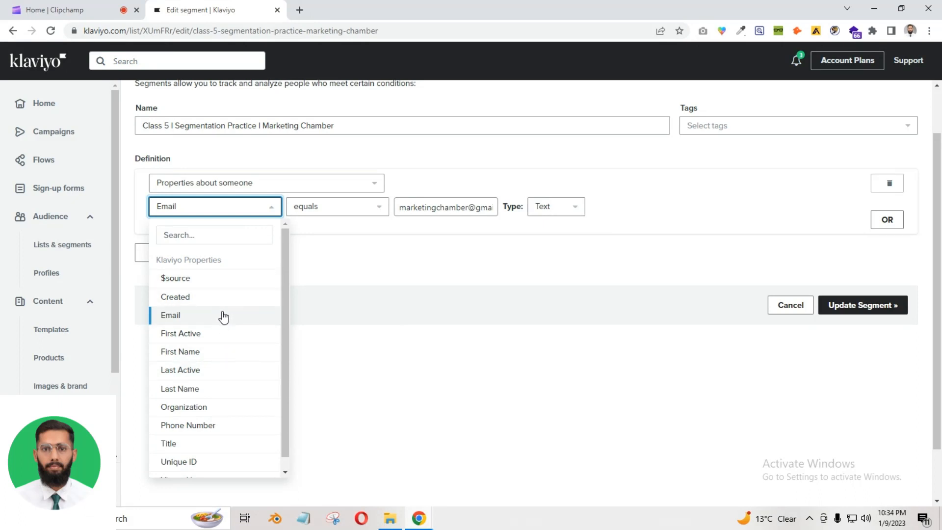
pyautogui.scroll(-2, 202, 339)
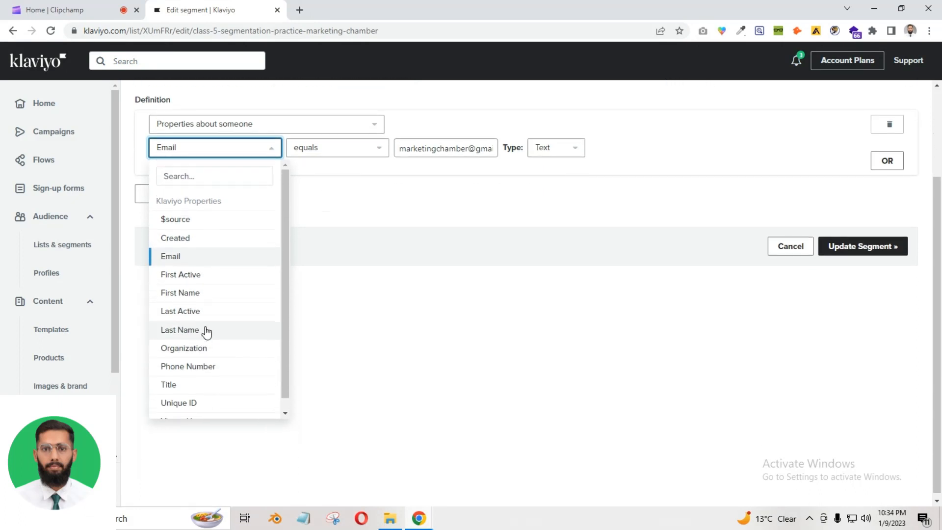
pyautogui.scroll(2, 397, 282)
pyautogui.click(378, 276)
pyautogui.click(57, 6)
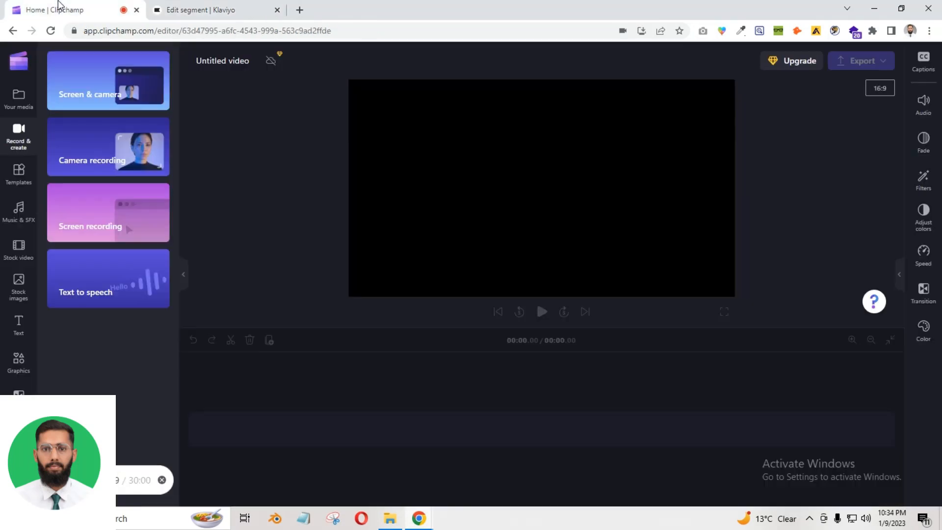
pyautogui.click(199, 8)
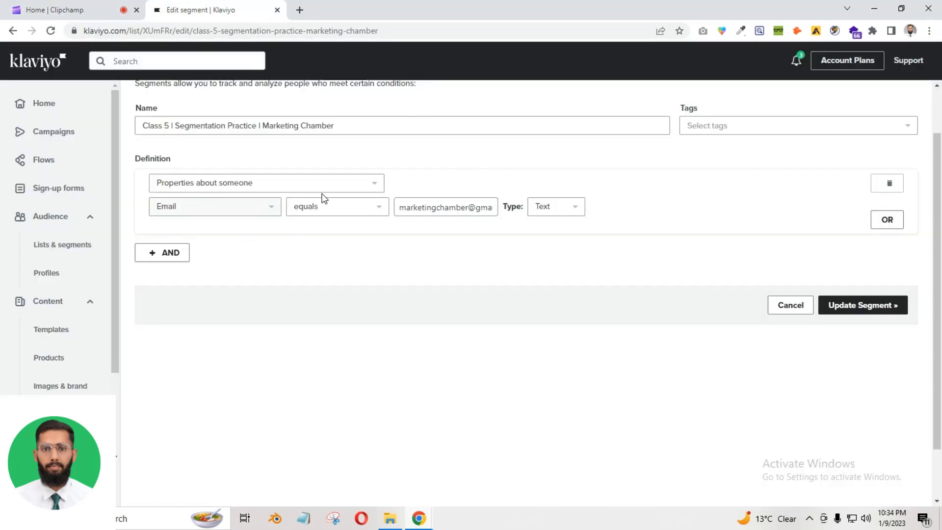
# Change the Email comparison from equals to doesn't equal
pyautogui.click(326, 212)
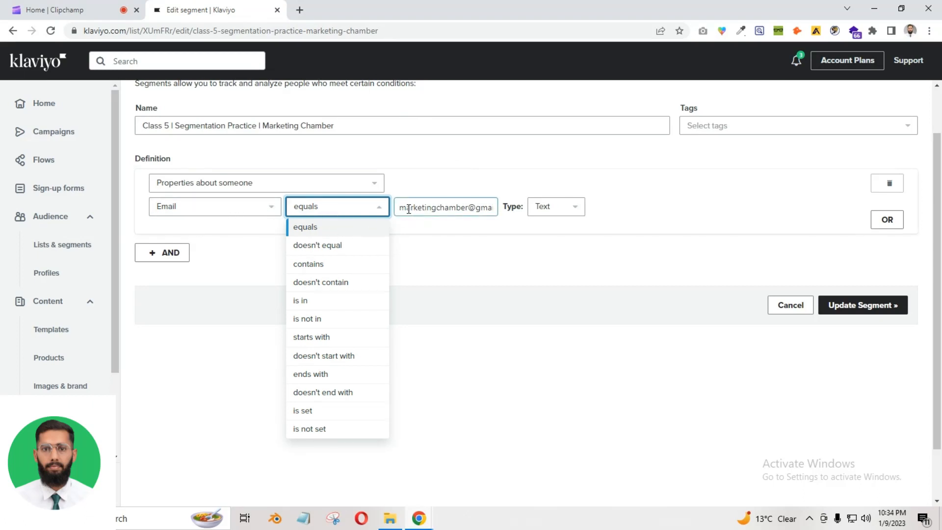
pyautogui.moveTo(409, 209); pyautogui.dragTo(494, 208)
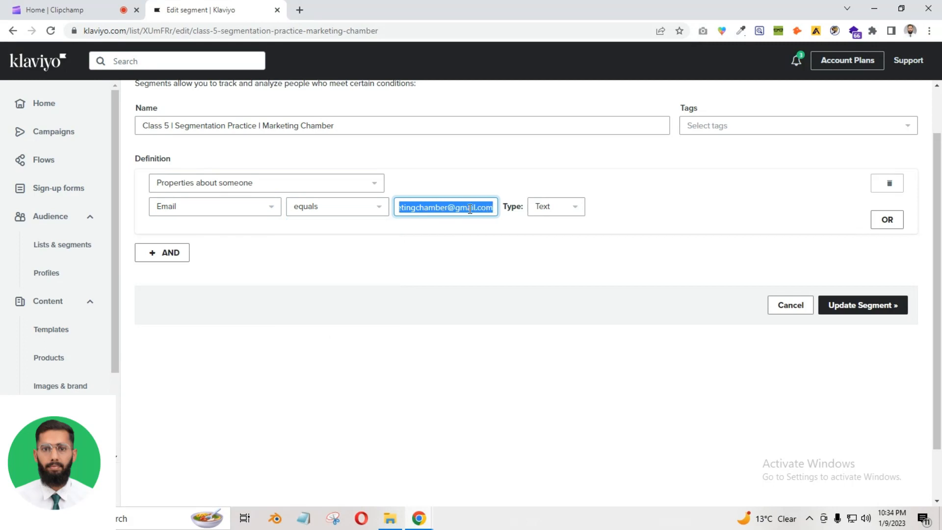
pyautogui.click(346, 211)
pyautogui.click(330, 248)
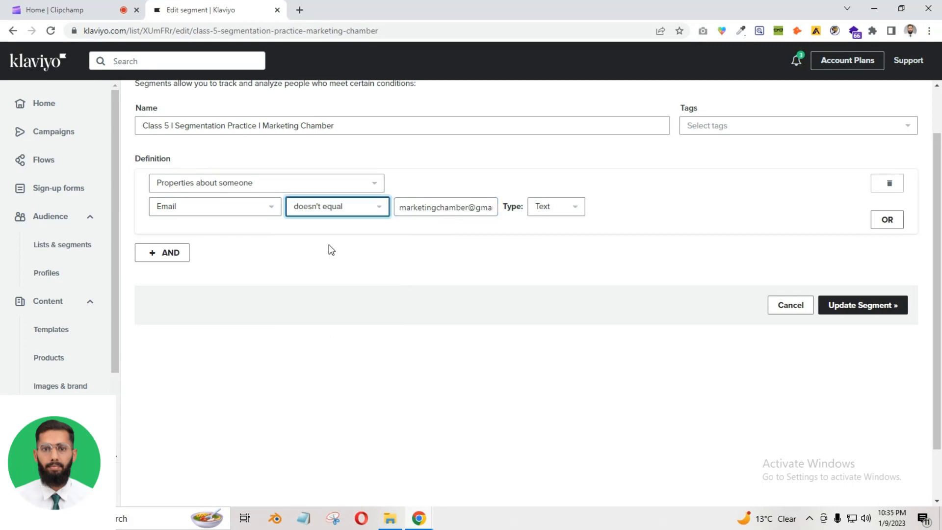
pyautogui.click(353, 237)
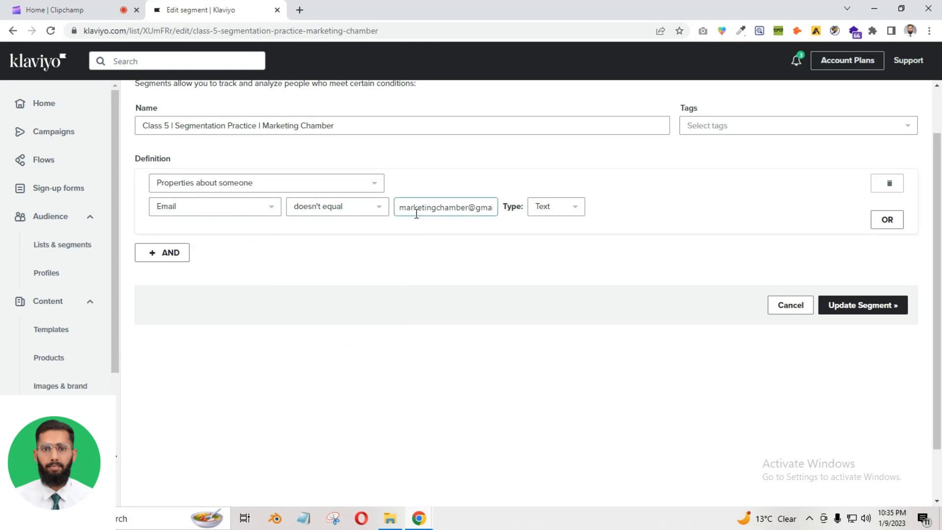
pyautogui.moveTo(402, 209); pyautogui.dragTo(486, 209)
pyautogui.click(362, 231)
pyautogui.moveTo(402, 207); pyautogui.dragTo(485, 206)
pyautogui.click(414, 252)
pyautogui.click(359, 209)
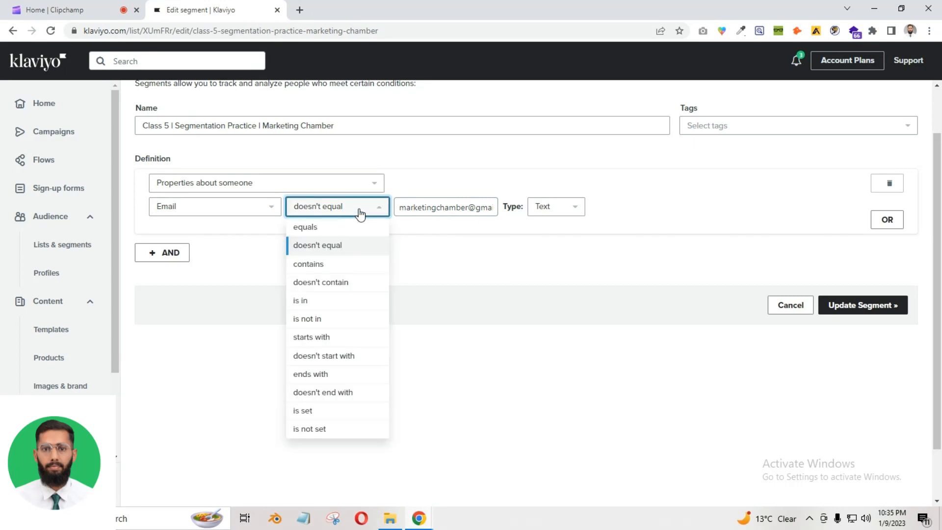
# Use the contains comparison and trim the email value down to gmail.com
pyautogui.click(312, 268)
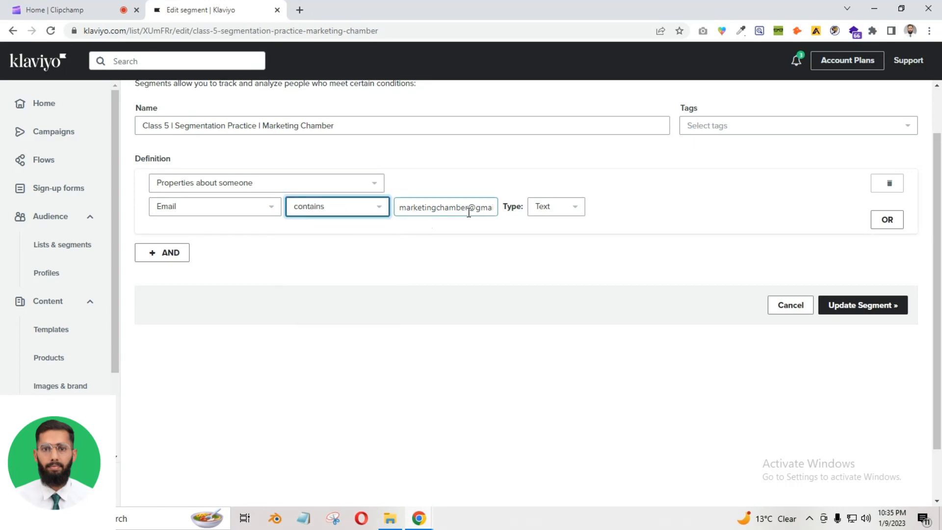
pyautogui.moveTo(469, 212); pyautogui.dragTo(396, 209)
pyautogui.press('BackSpace')
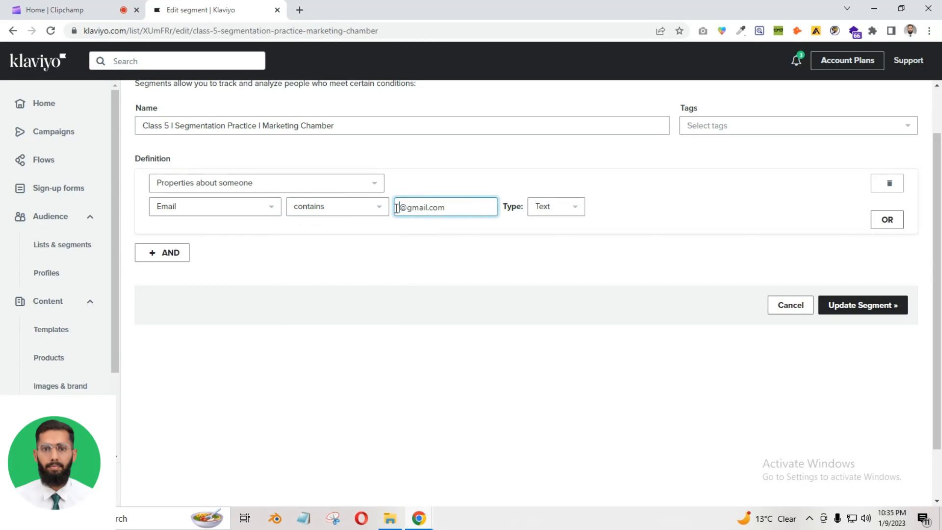
pyautogui.press('BackSpace')
pyautogui.click(379, 224)
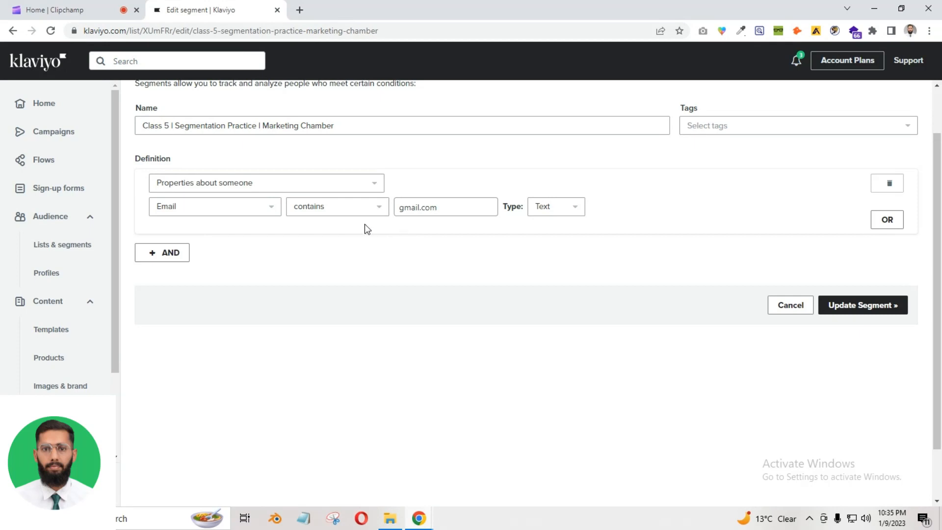
# Try doesn't contain on gmail.com, then set the comparison to is in
pyautogui.click(407, 205)
pyautogui.moveTo(401, 208); pyautogui.dragTo(444, 207)
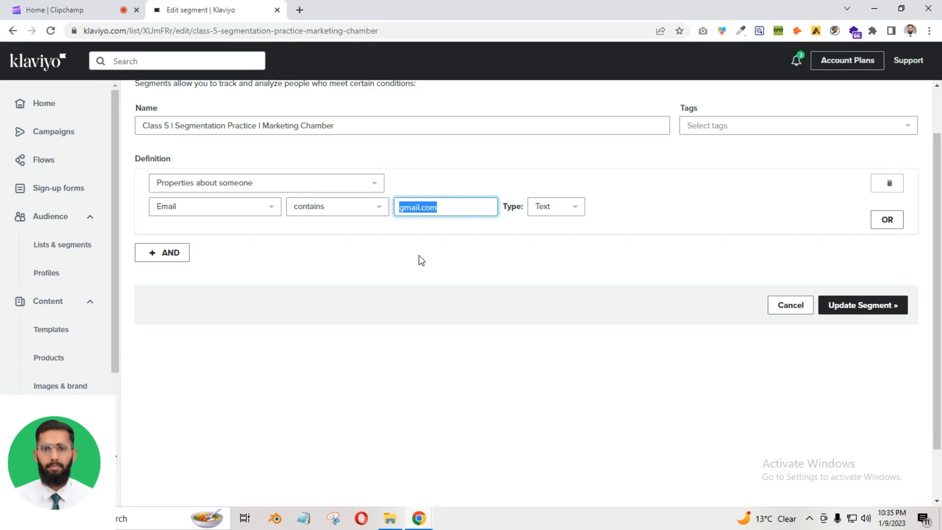
pyautogui.click(350, 231)
pyautogui.click(358, 210)
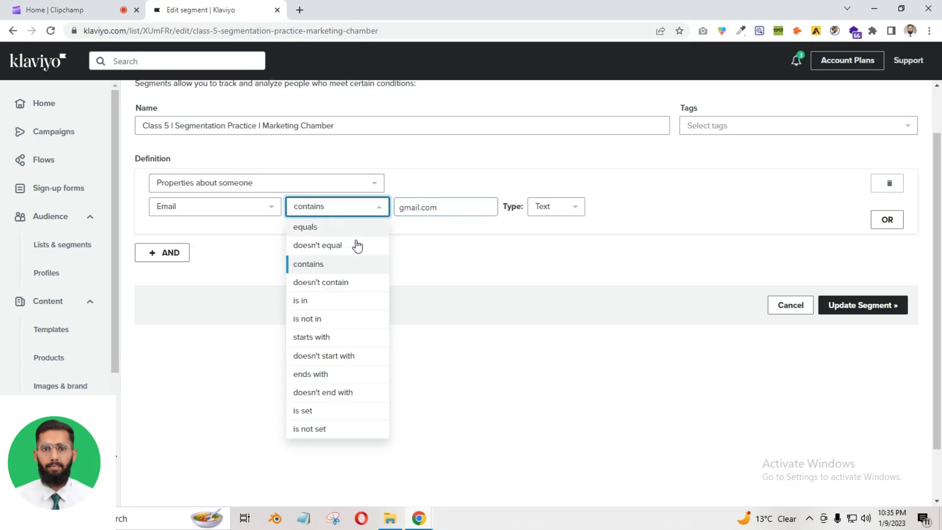
pyautogui.click(328, 286)
pyautogui.moveTo(435, 208); pyautogui.dragTo(398, 208)
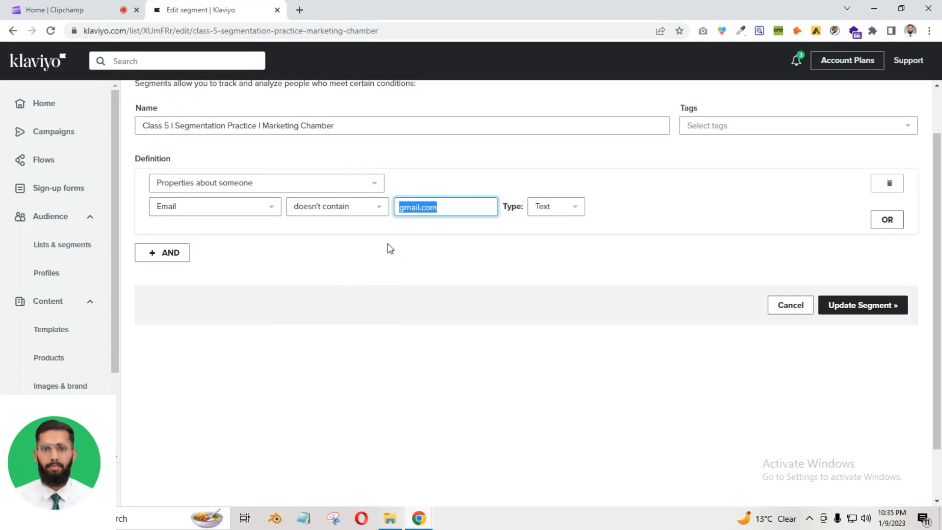
pyautogui.click(424, 244)
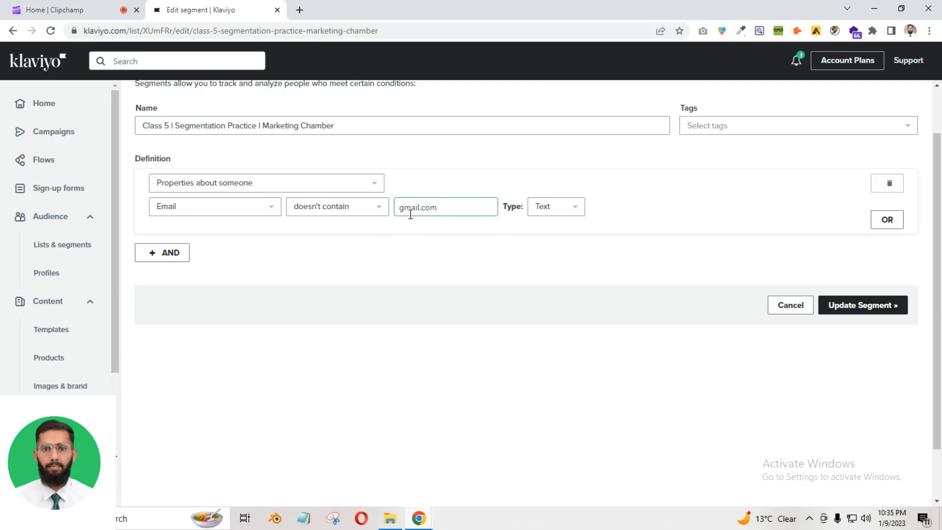
pyautogui.click(330, 212)
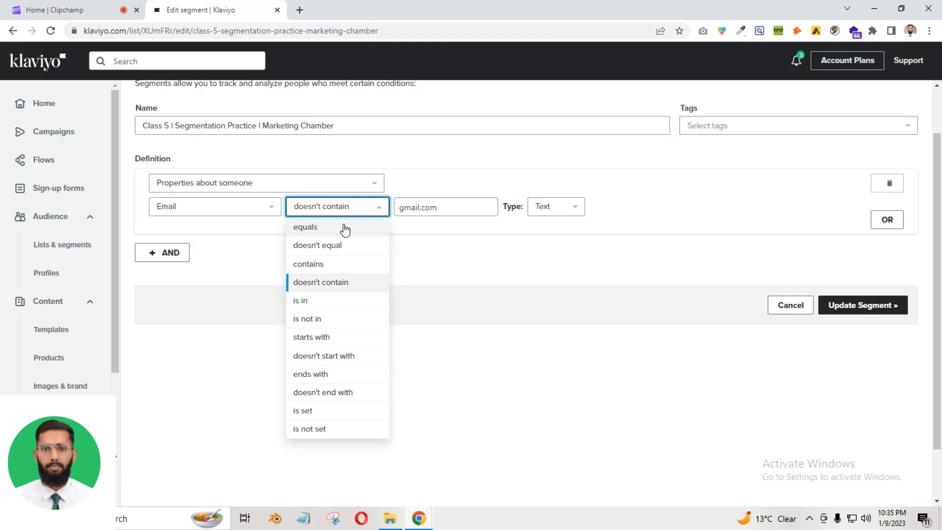
pyautogui.click(326, 308)
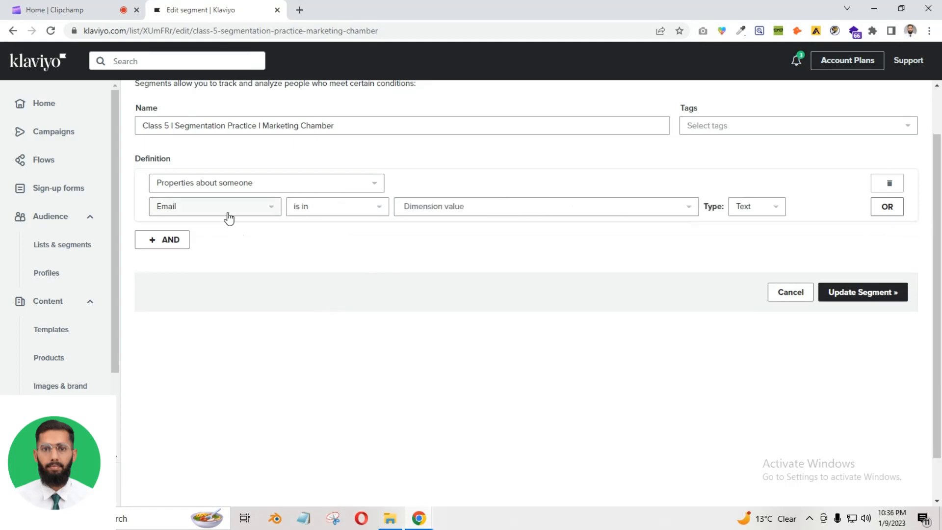
# Review the dimension value and type lists, then choose the is not in comparison
pyautogui.click(412, 210)
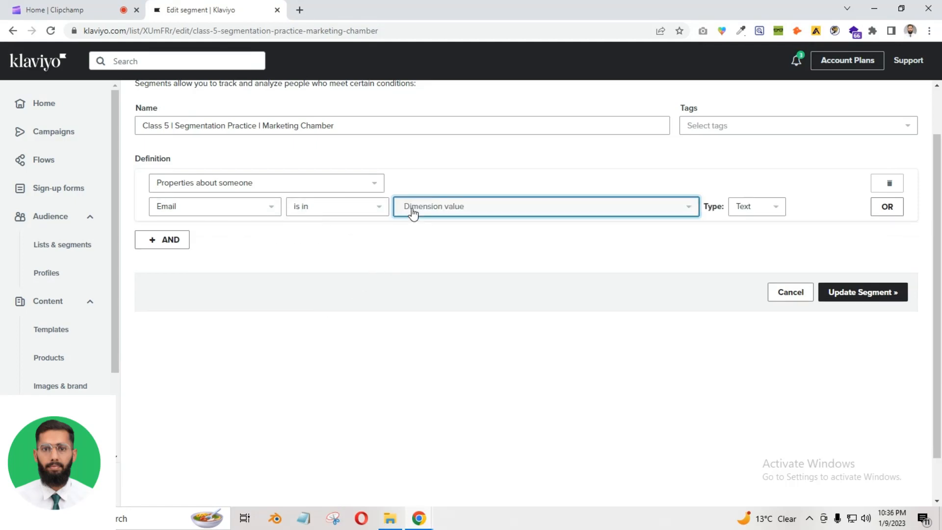
pyautogui.click(373, 246)
pyautogui.click(751, 214)
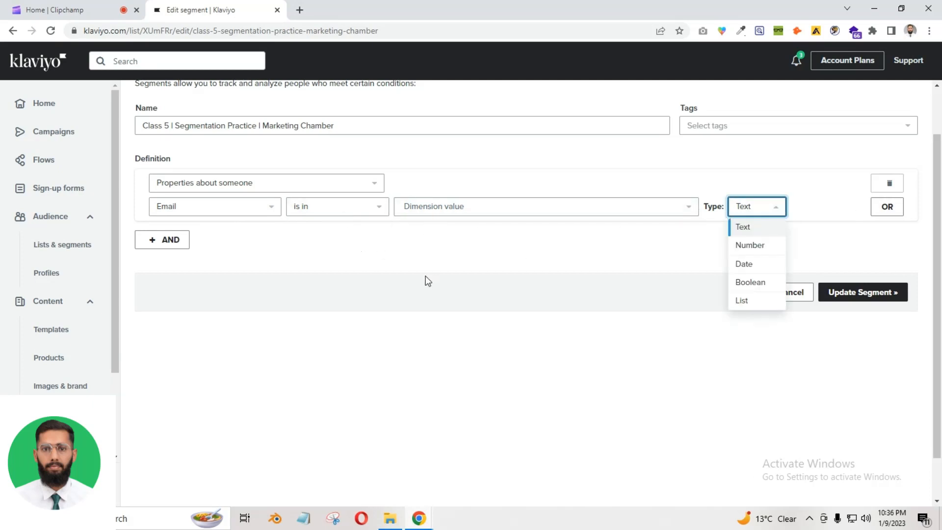
pyautogui.click(295, 207)
pyautogui.click(288, 208)
pyautogui.click(288, 209)
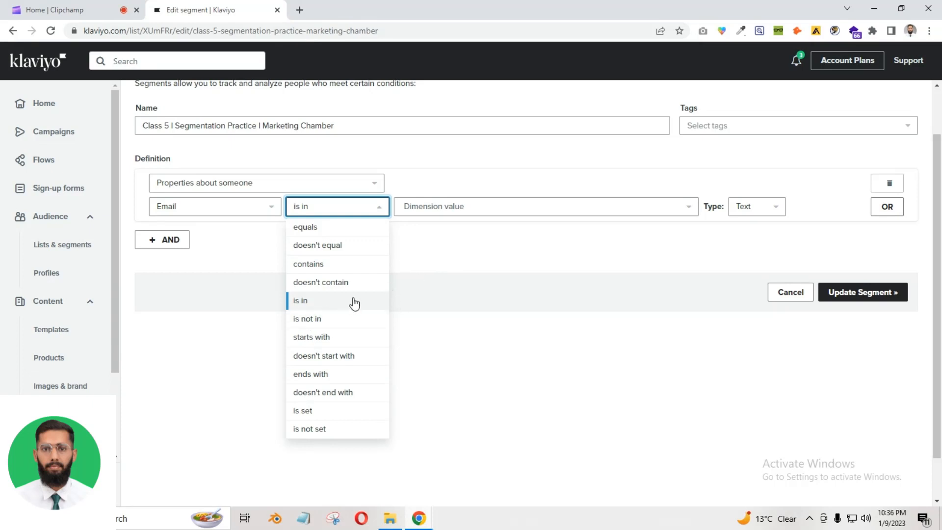
pyautogui.click(313, 319)
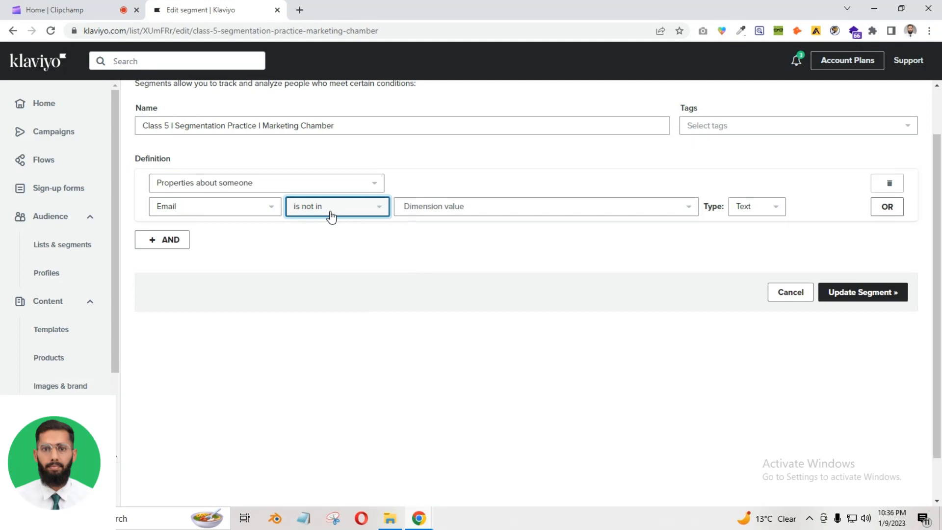
# Change the Email comparison from is not in to starts with
pyautogui.click(419, 206)
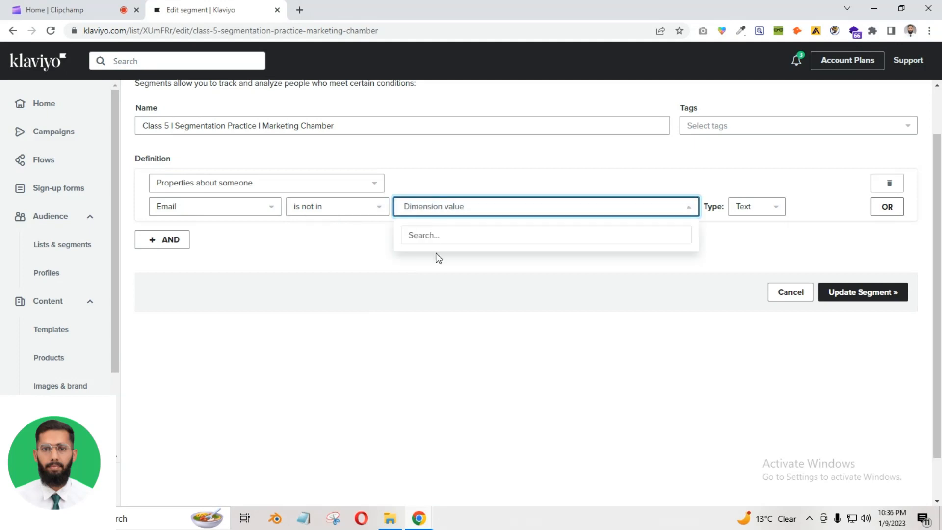
pyautogui.click(288, 265)
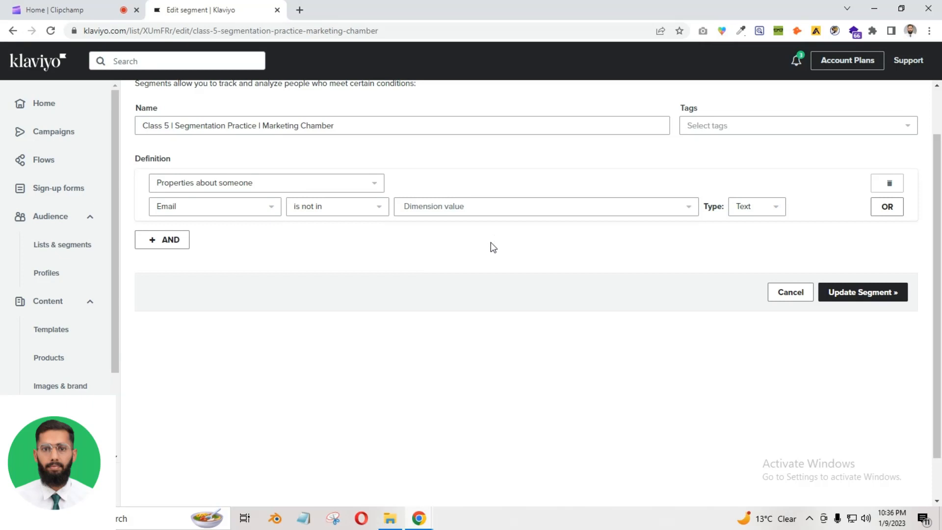
pyautogui.scroll(1, 491, 250)
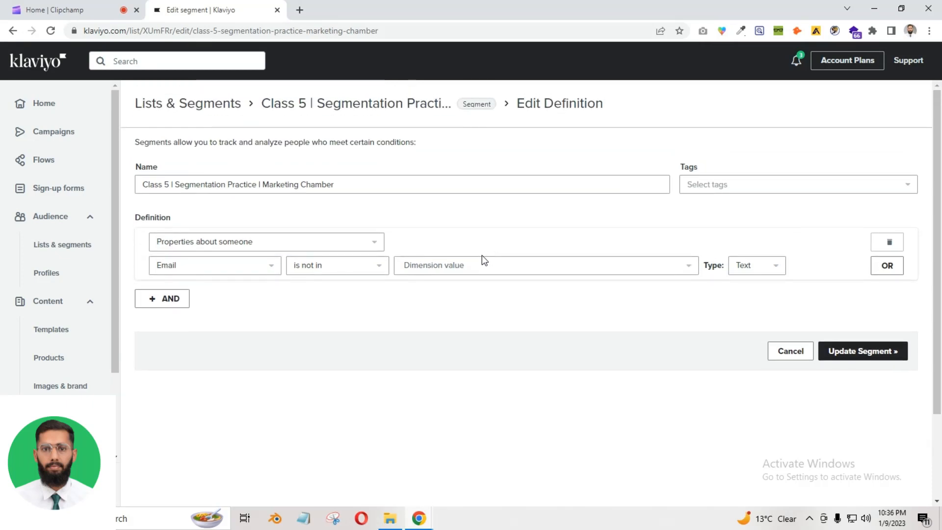
pyautogui.scroll(-1, 477, 295)
pyautogui.scroll(-1, 476, 265)
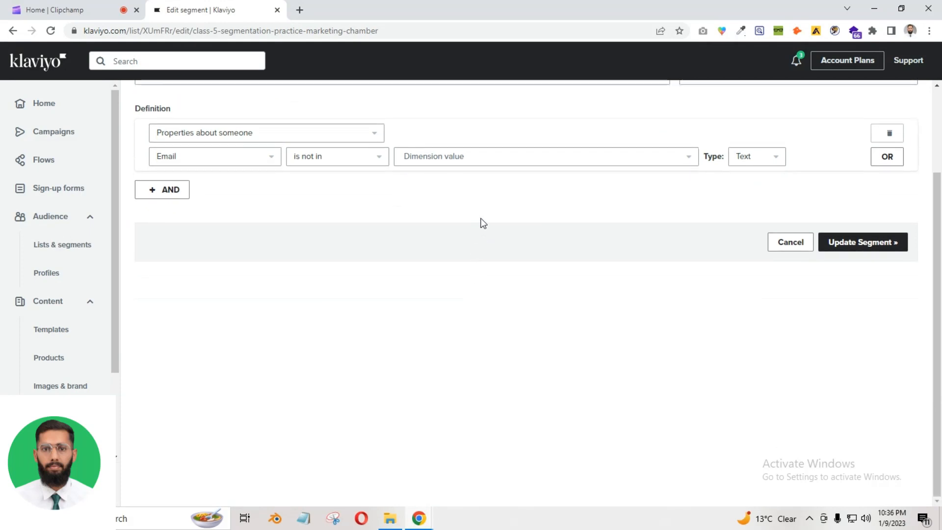
pyautogui.scroll(2, 479, 222)
pyautogui.click(358, 225)
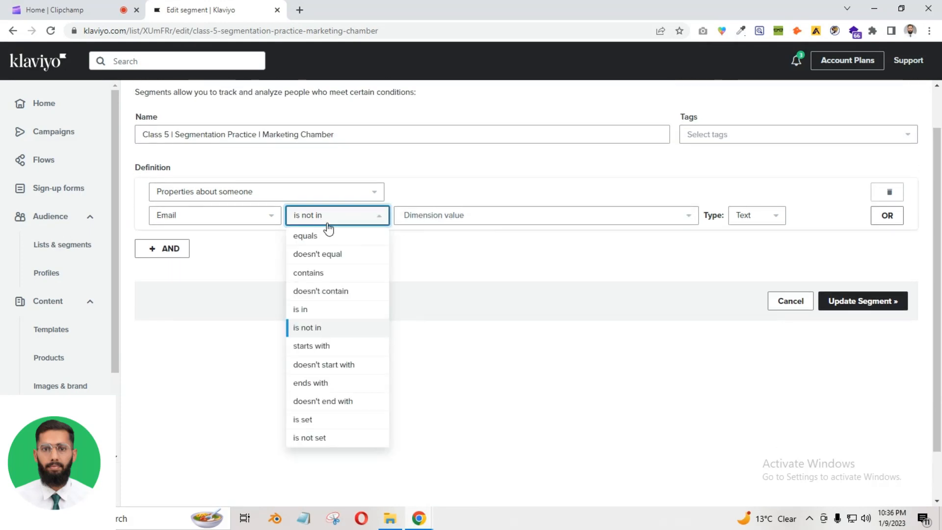
pyautogui.click(336, 347)
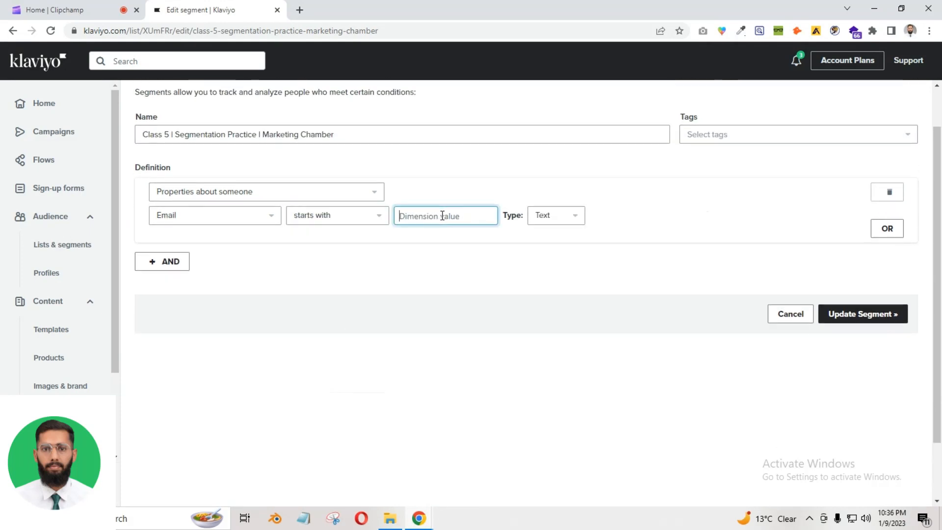
pyautogui.click(320, 219)
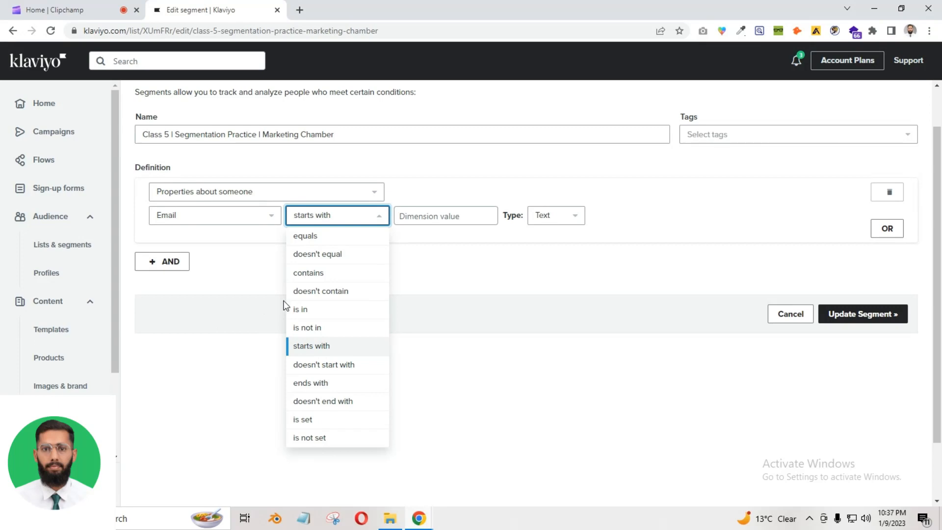
pyautogui.click(486, 314)
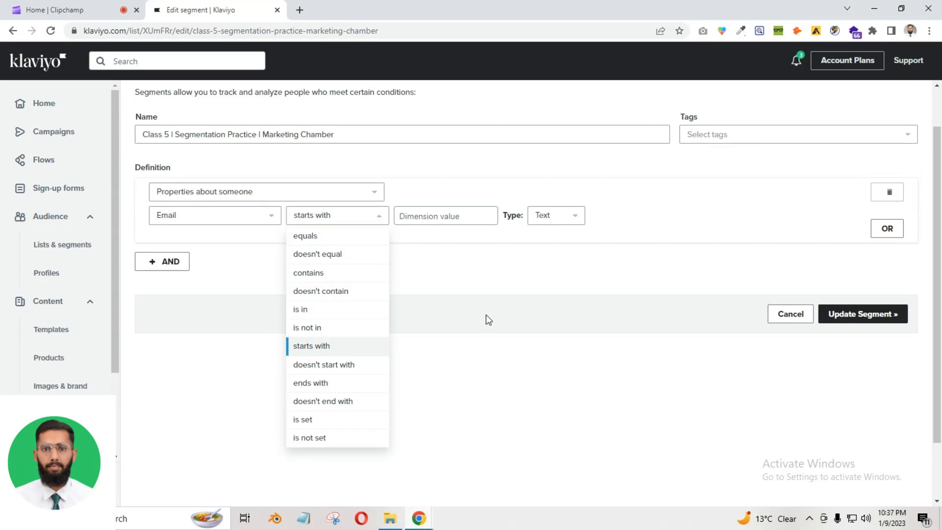
# Make the condition an EU (GDPR) location rule with region United States instead of European Union
pyautogui.click(216, 192)
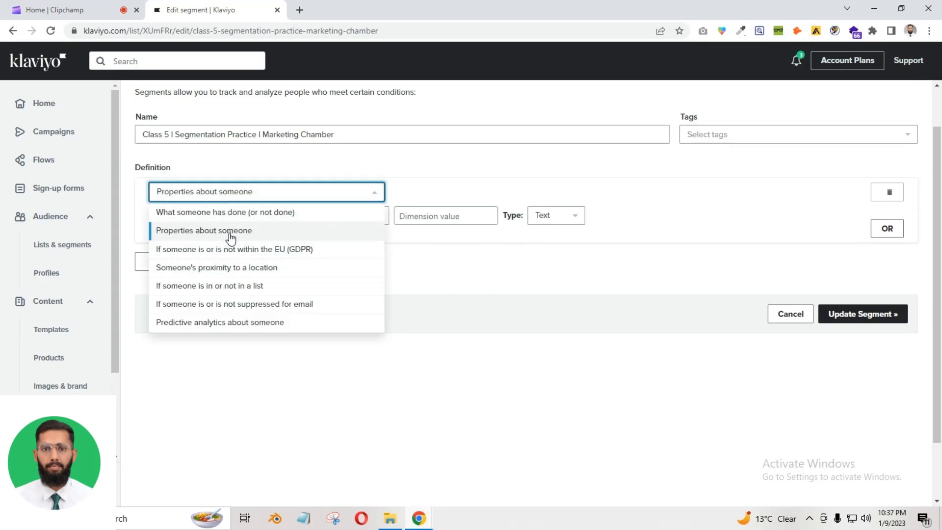
pyautogui.click(96, 9)
pyautogui.click(162, 8)
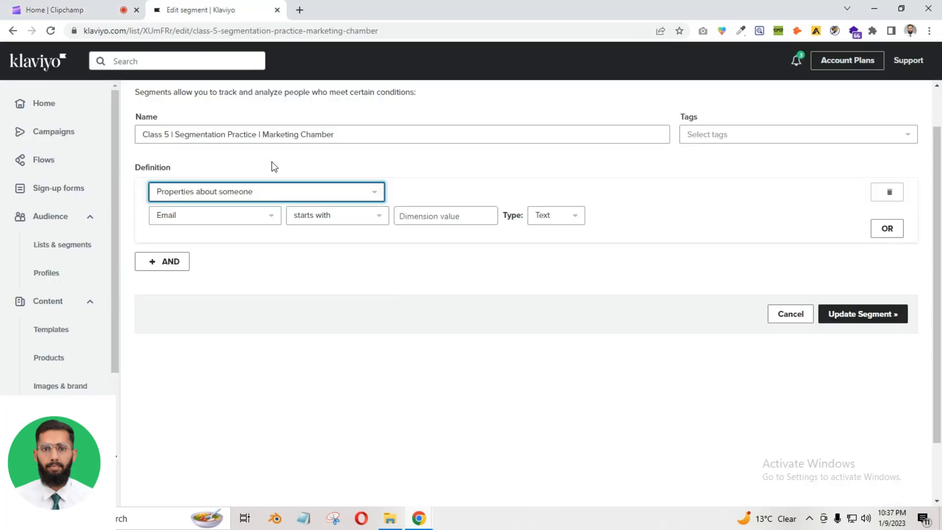
pyautogui.click(208, 195)
pyautogui.click(216, 250)
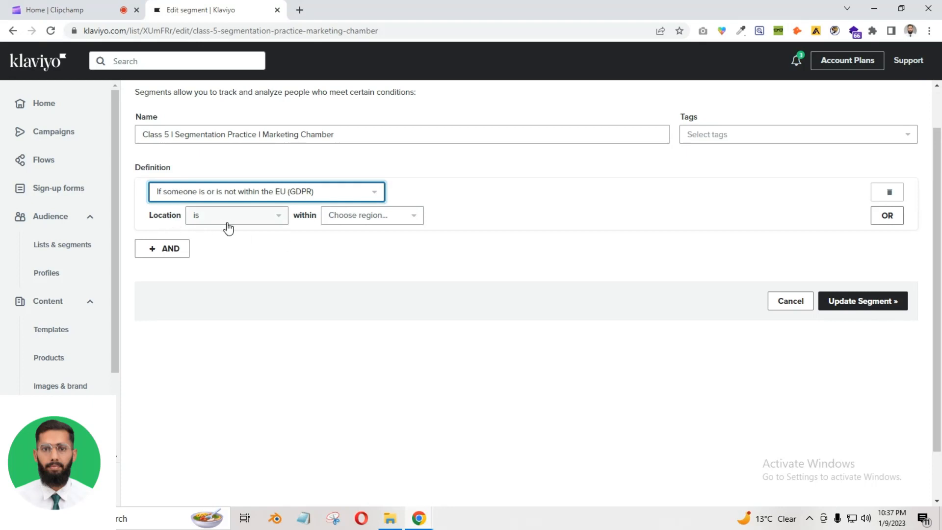
pyautogui.click(346, 218)
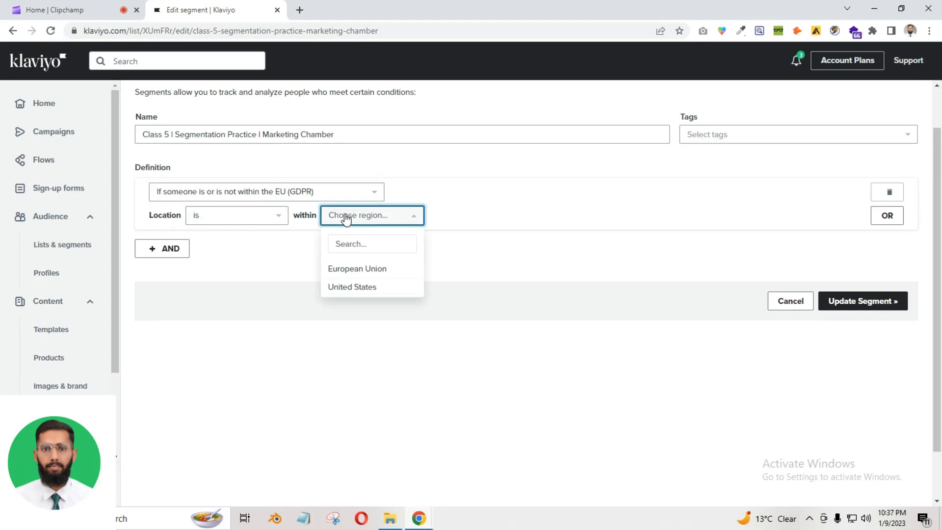
pyautogui.click(372, 270)
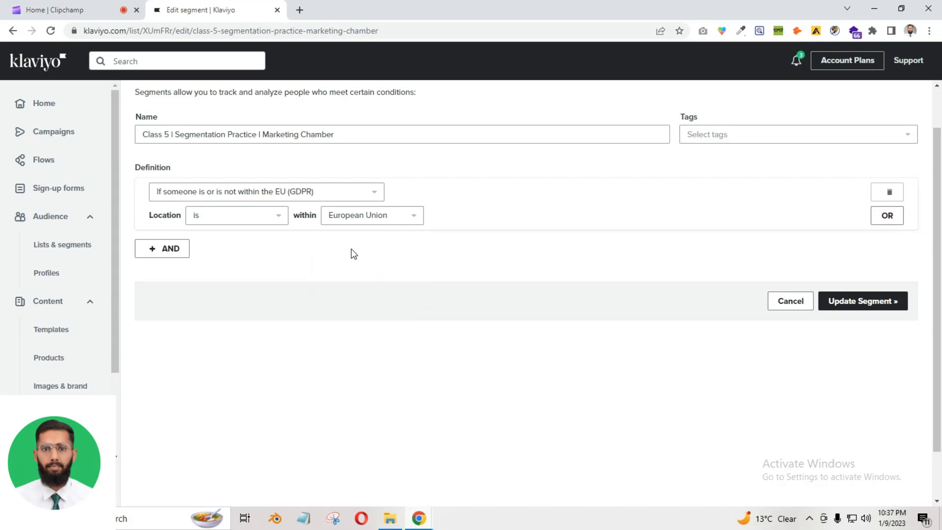
pyautogui.click(383, 218)
pyautogui.click(365, 285)
# Switch the condition type to Someone's proximity to a location
pyautogui.click(199, 196)
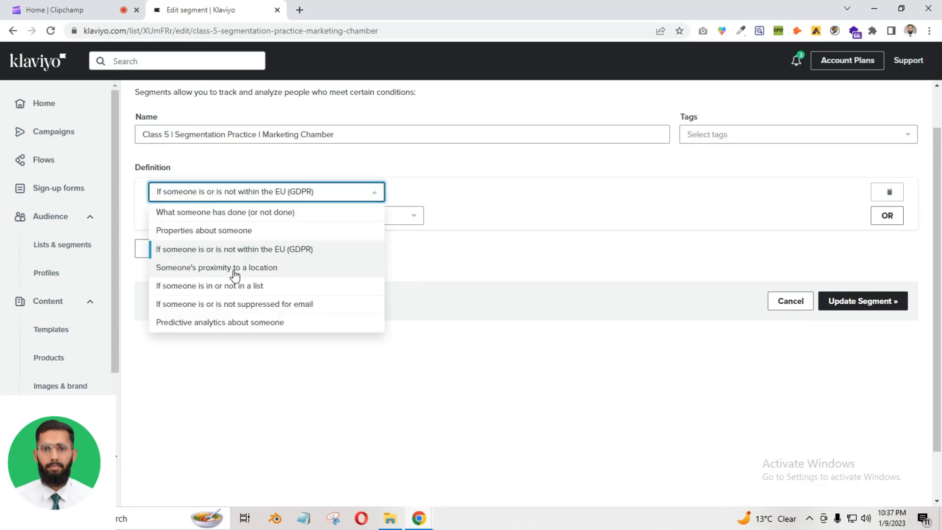
pyautogui.click(218, 269)
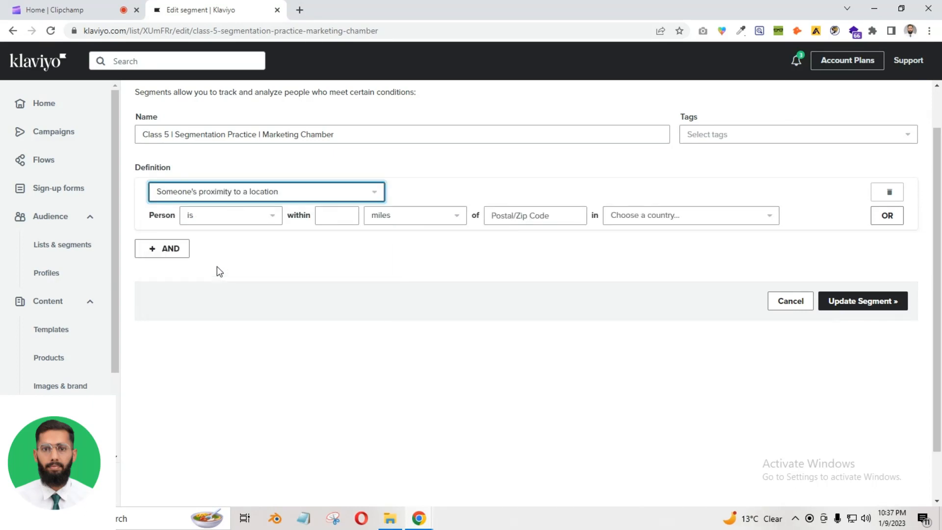
pyautogui.scroll(1, 244, 275)
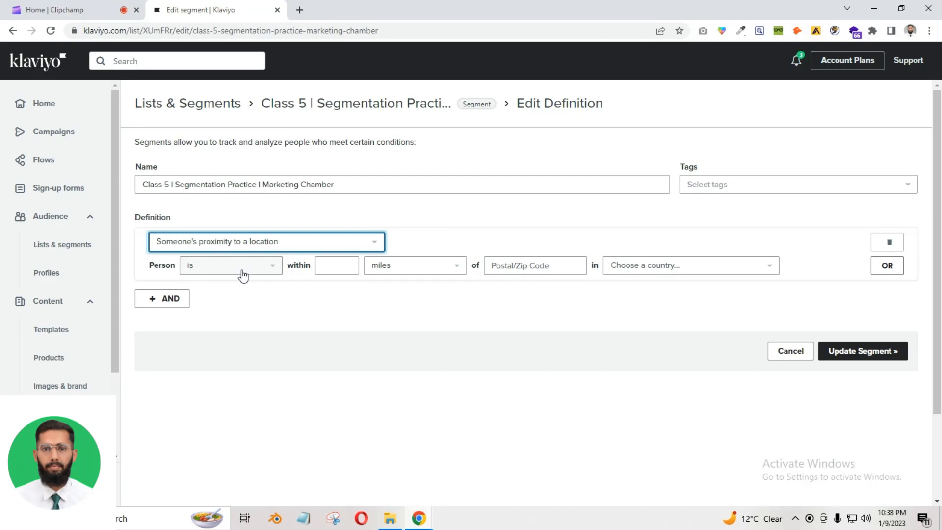
pyautogui.click(418, 298)
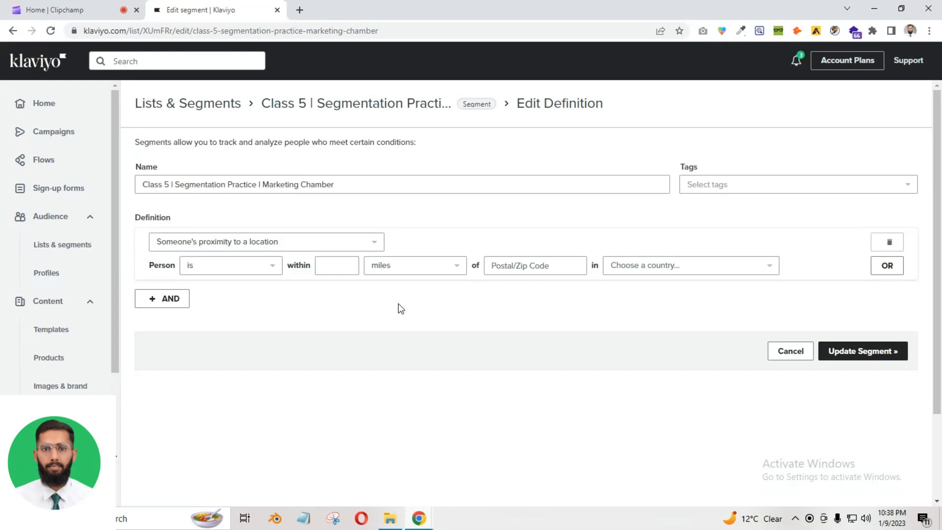
pyautogui.moveTo(136, 219); pyautogui.dragTo(182, 223)
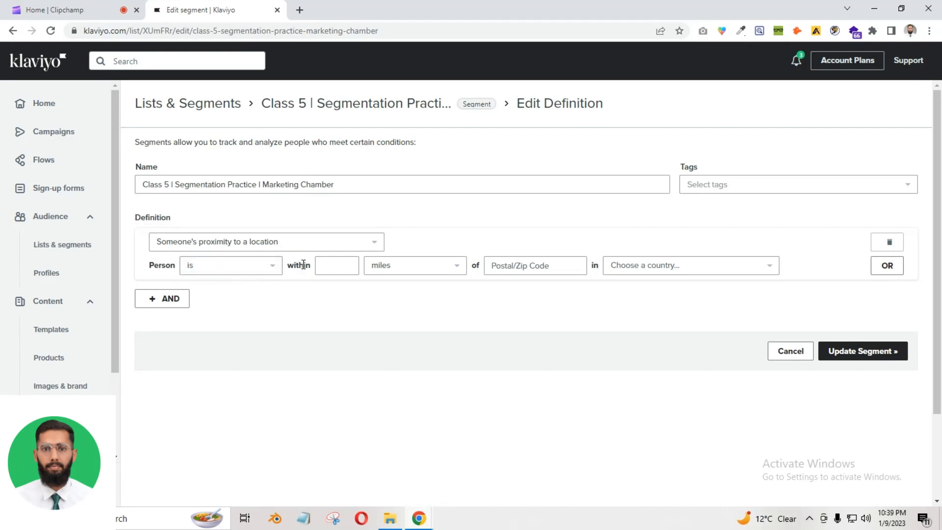
# Enter distance 15, postal code 61200 and country Australia in the proximity condition
pyautogui.click(322, 265)
pyautogui.write('15')
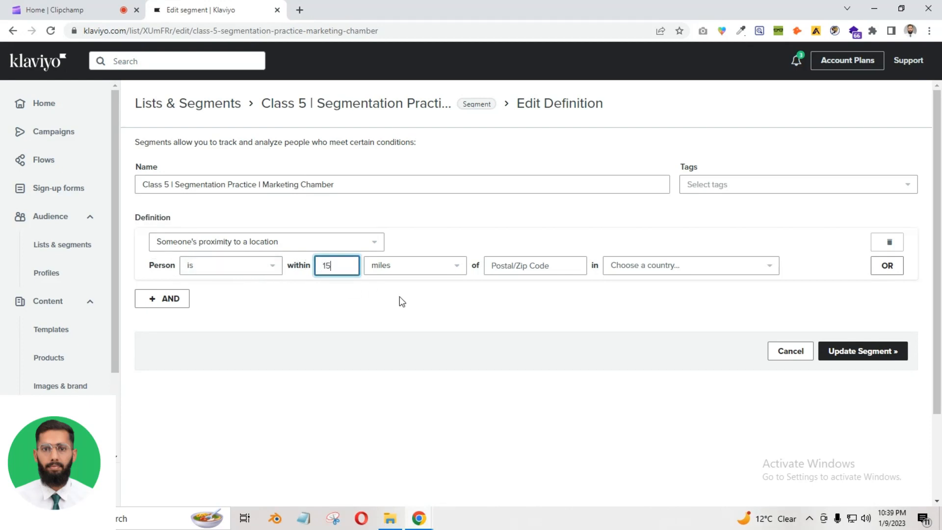
pyautogui.click(399, 296)
pyautogui.click(525, 268)
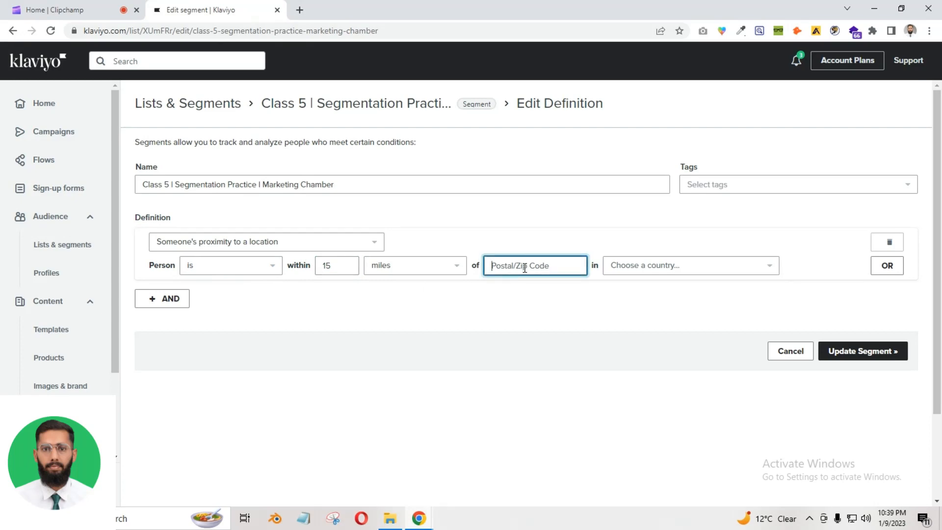
pyautogui.write('61200')
pyautogui.click(631, 269)
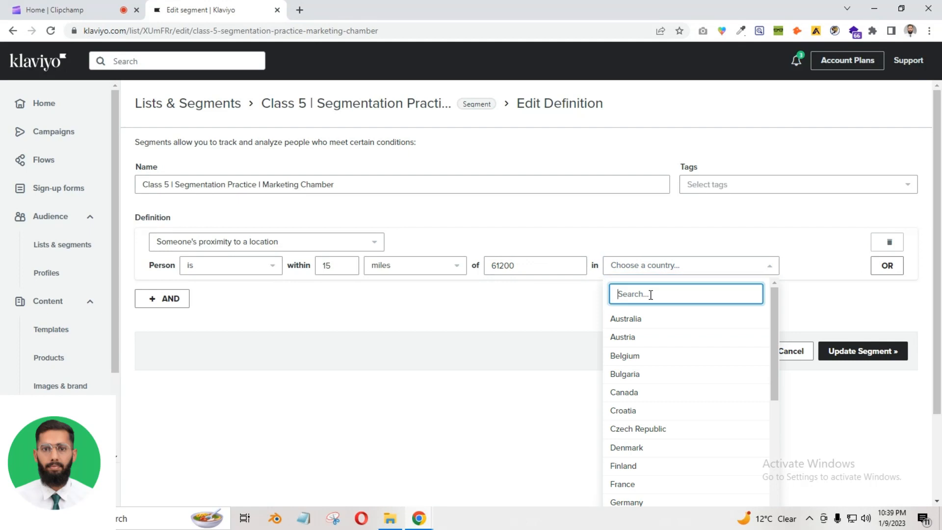
pyautogui.write('pak')
pyautogui.press('BackSpace')
pyautogui.press('BackSpace')
pyautogui.press('BackSpace')
pyautogui.press('Return')
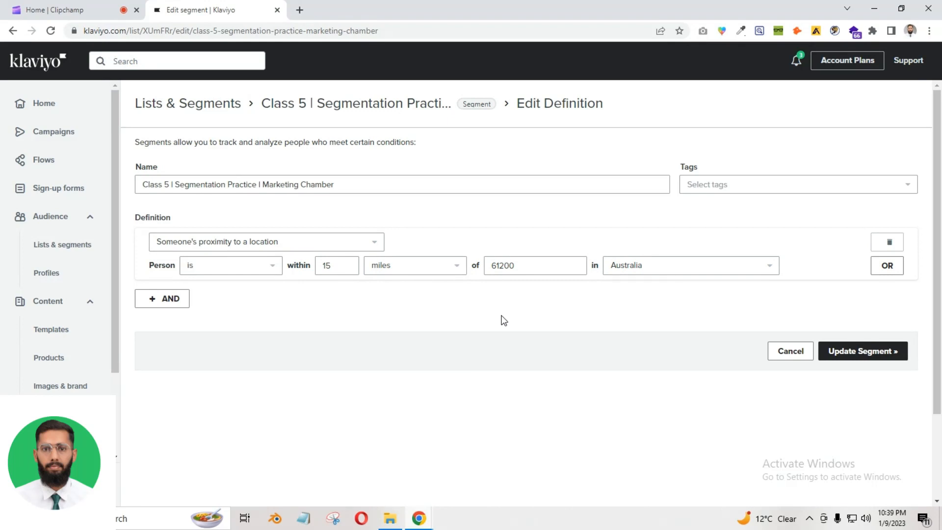
# Highlight the 61200 postal code and 15 distance values to review them
pyautogui.moveTo(554, 264); pyautogui.dragTo(492, 267)
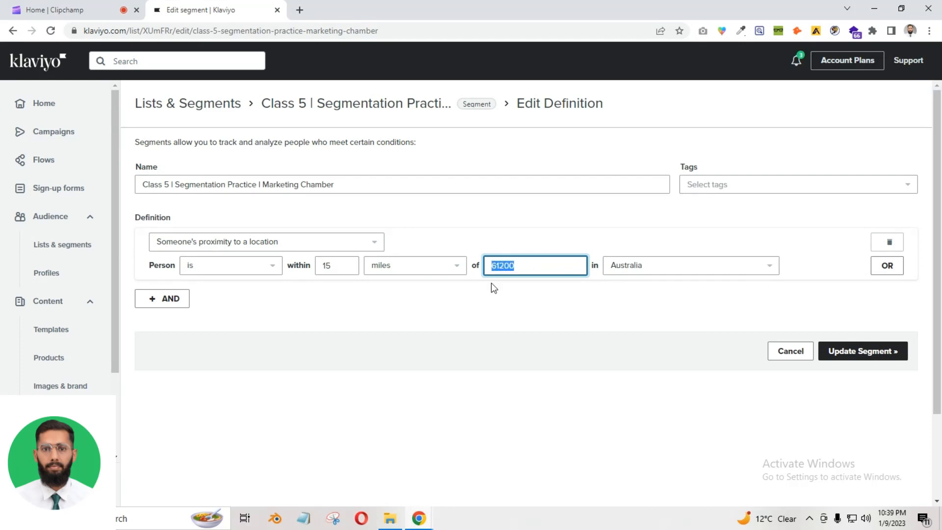
pyautogui.click(493, 316)
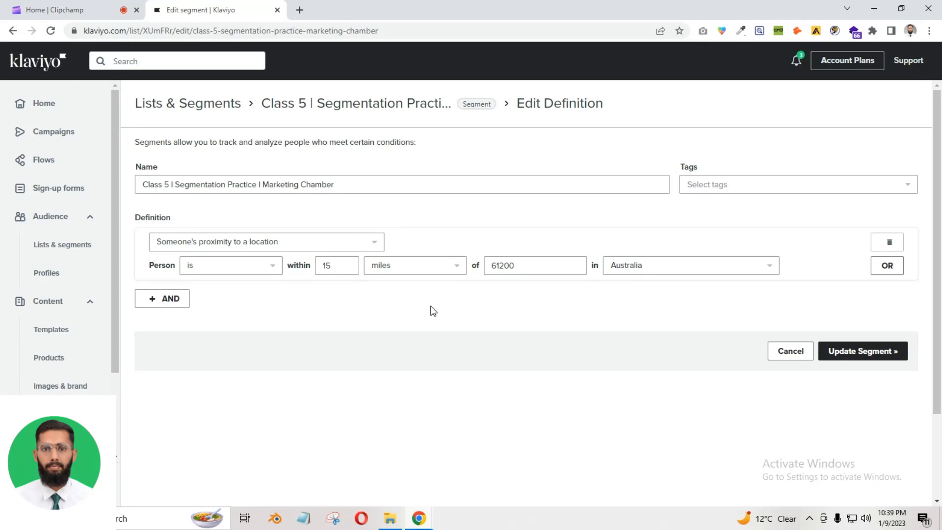
pyautogui.moveTo(526, 267); pyautogui.dragTo(482, 271)
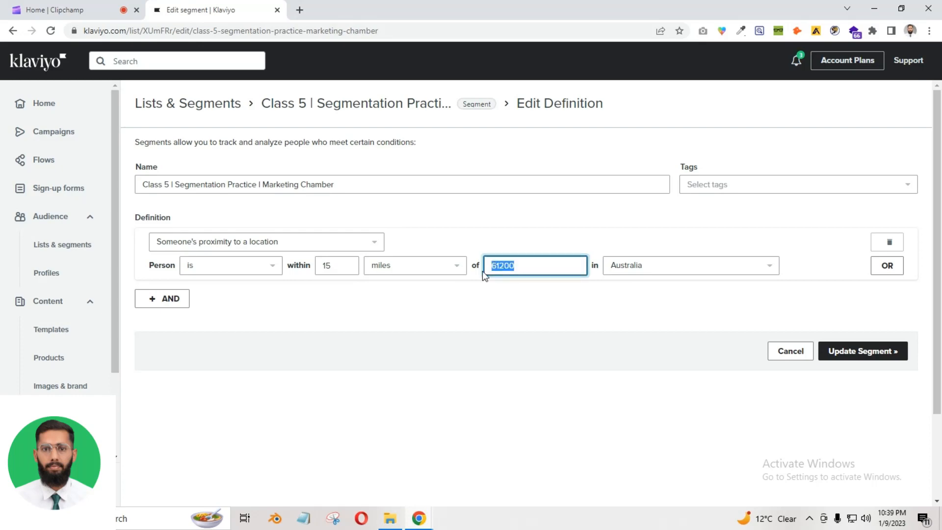
pyautogui.moveTo(332, 266); pyautogui.dragTo(322, 265)
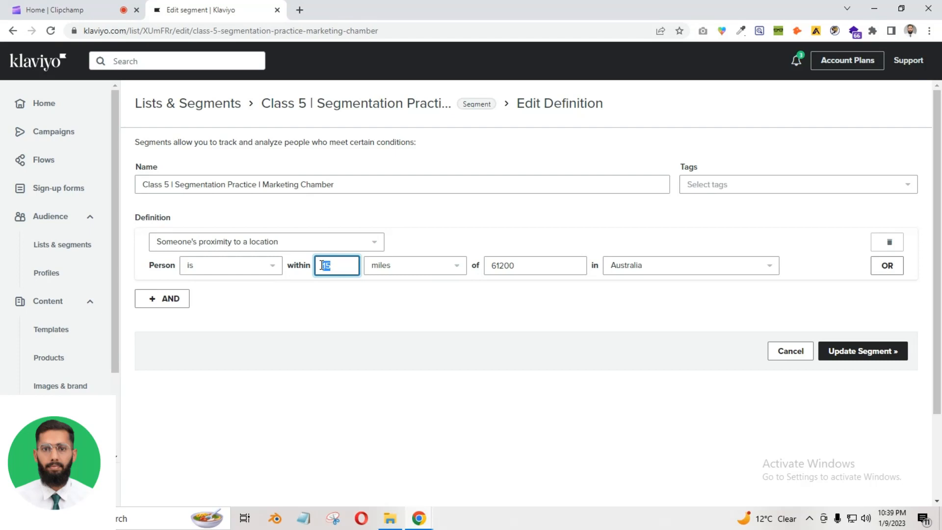
pyautogui.click(530, 309)
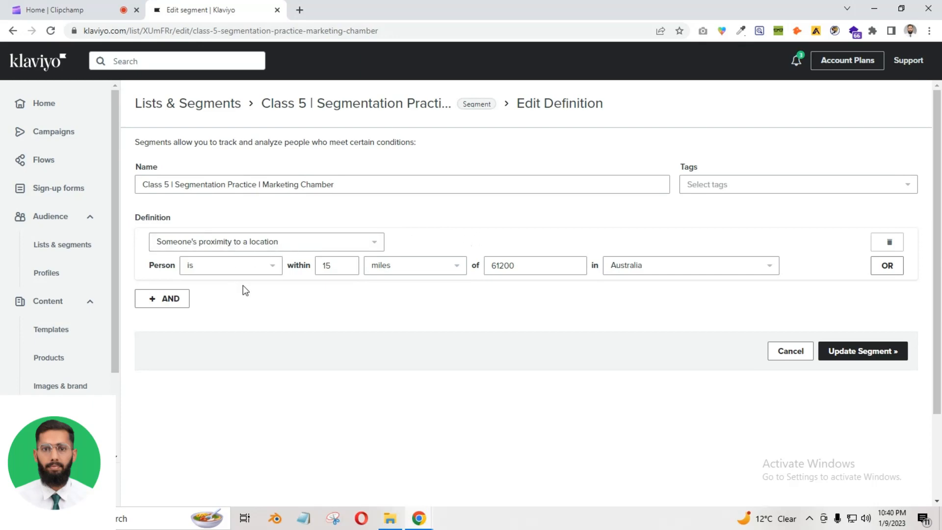
# Change the proximity distance unit from miles to kilometers, leaving 61200 and Australia unchanged
pyautogui.click(224, 242)
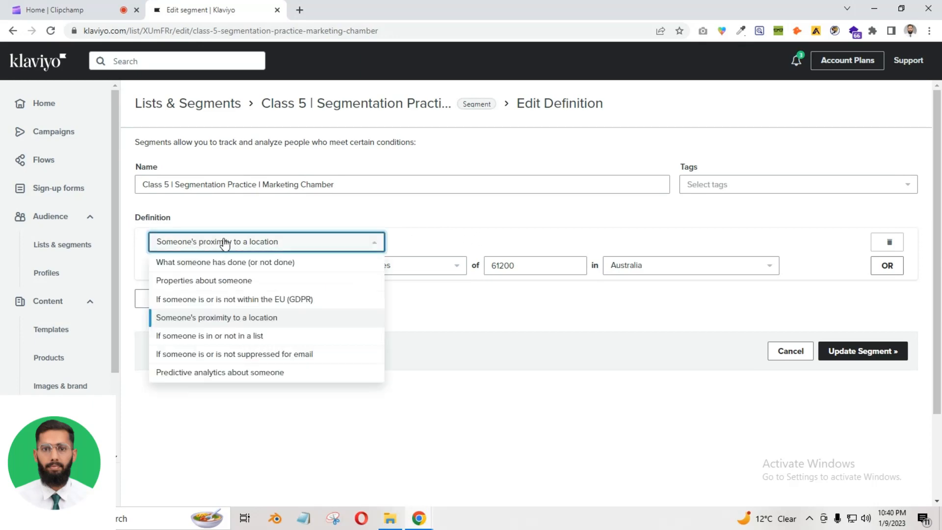
pyautogui.click(521, 336)
pyautogui.click(423, 266)
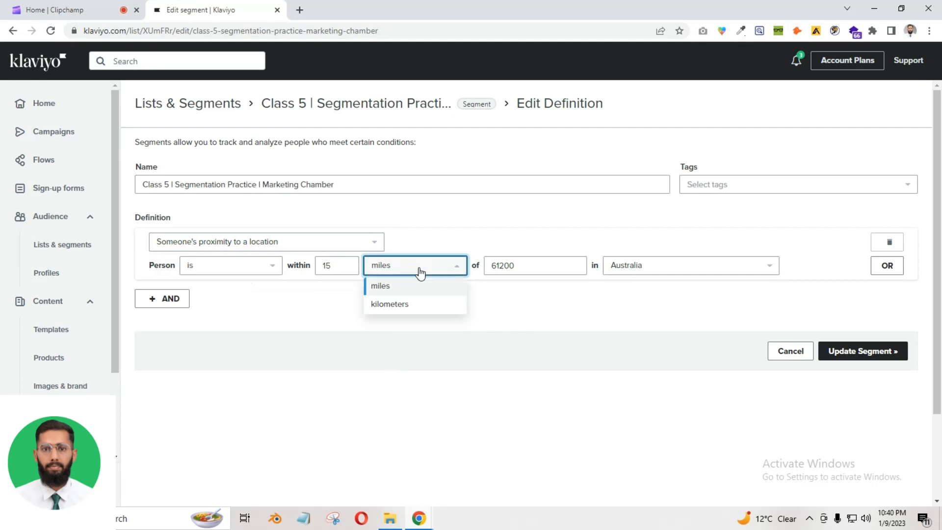
pyautogui.click(411, 318)
pyautogui.doubleClick(526, 266)
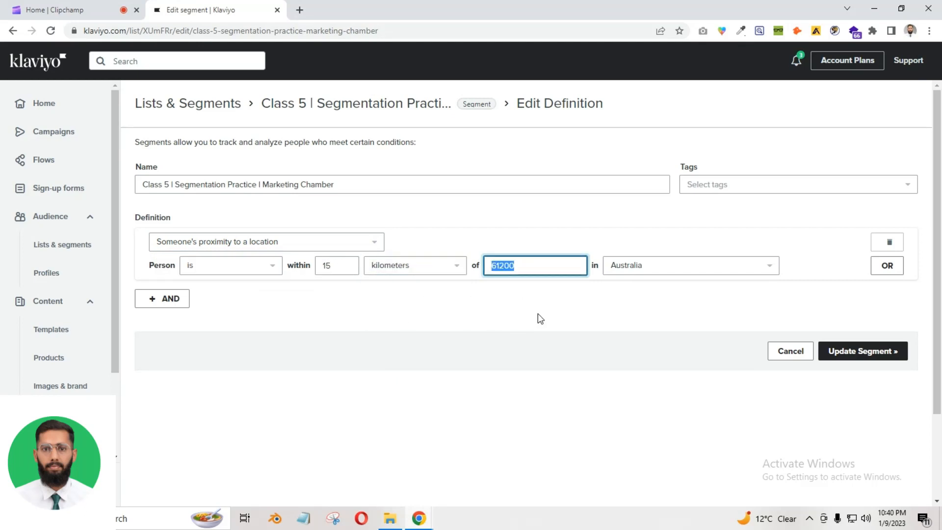
pyautogui.click(633, 269)
pyautogui.scroll(-1, 441, 304)
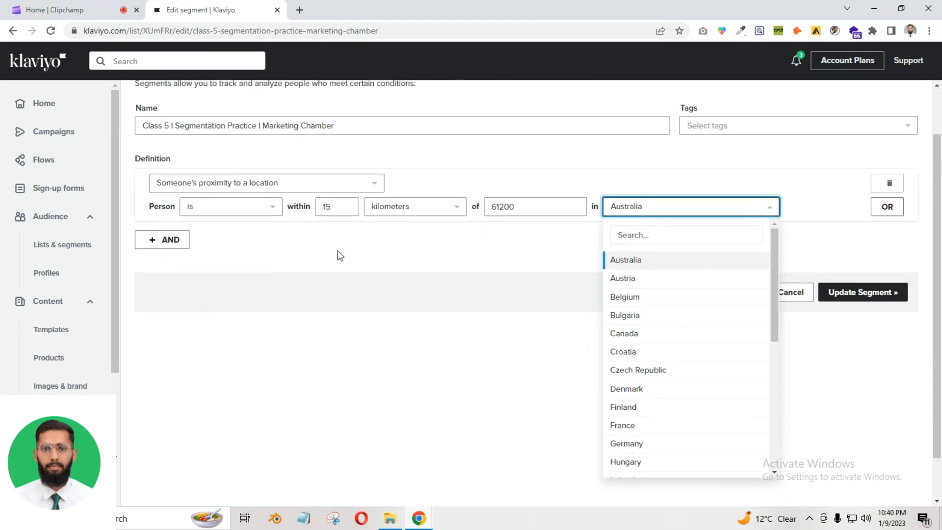
pyautogui.click(379, 229)
pyautogui.scroll(1, 363, 236)
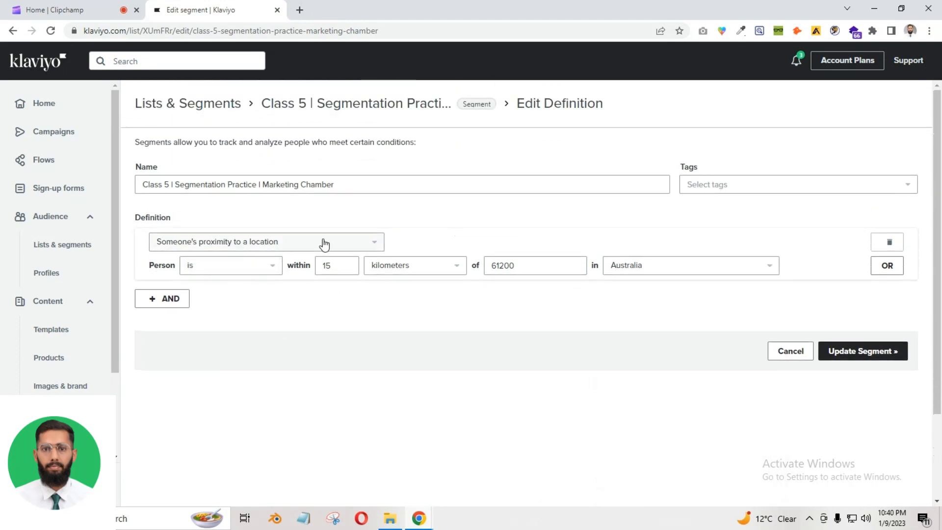
pyautogui.click(304, 243)
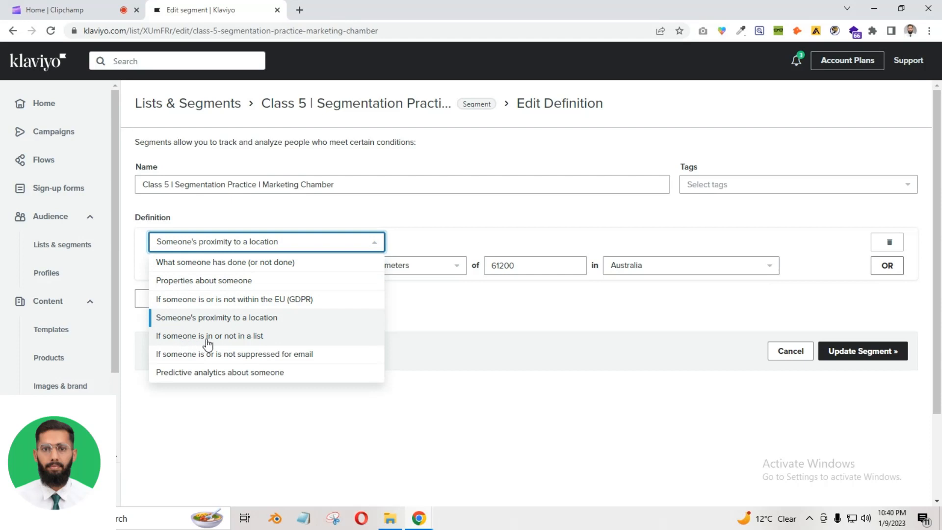
# Make the condition list membership and select practice list
pyautogui.click(254, 338)
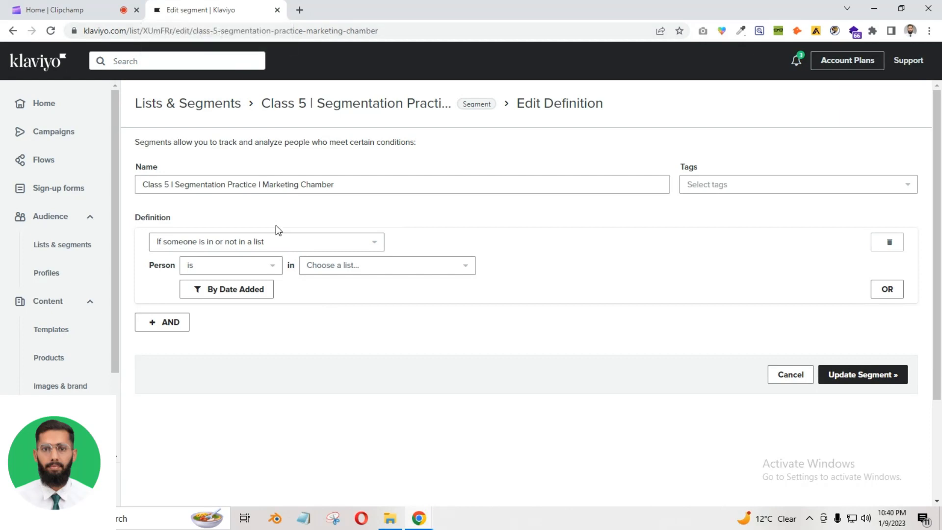
pyautogui.click(326, 265)
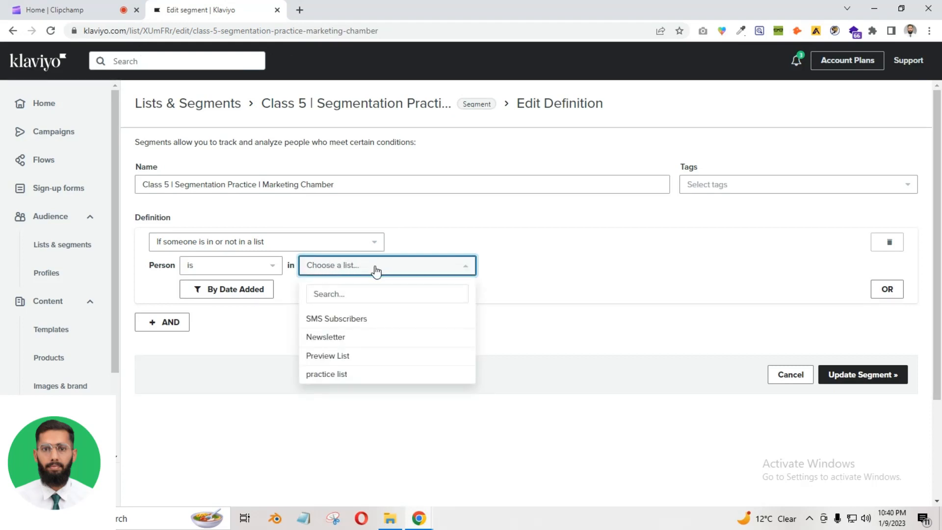
pyautogui.click(361, 375)
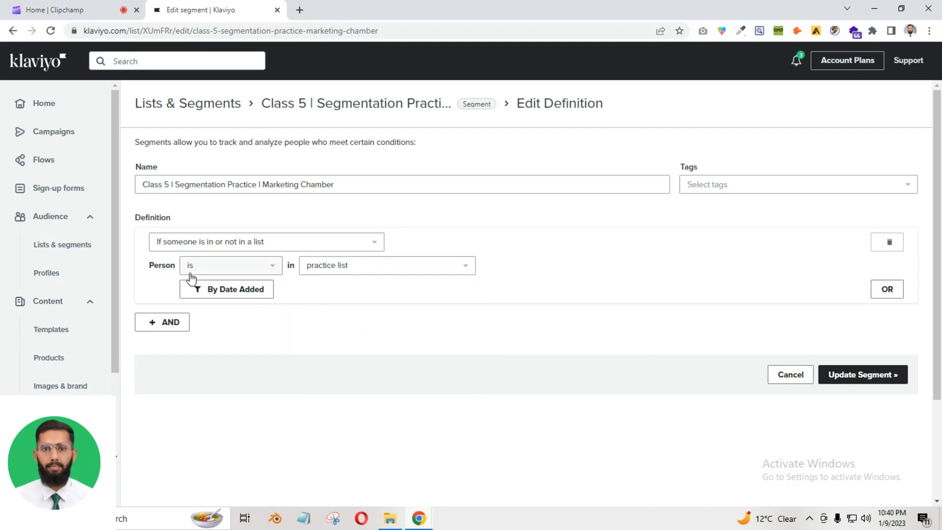
pyautogui.moveTo(146, 271); pyautogui.dragTo(176, 268)
pyautogui.click(128, 262)
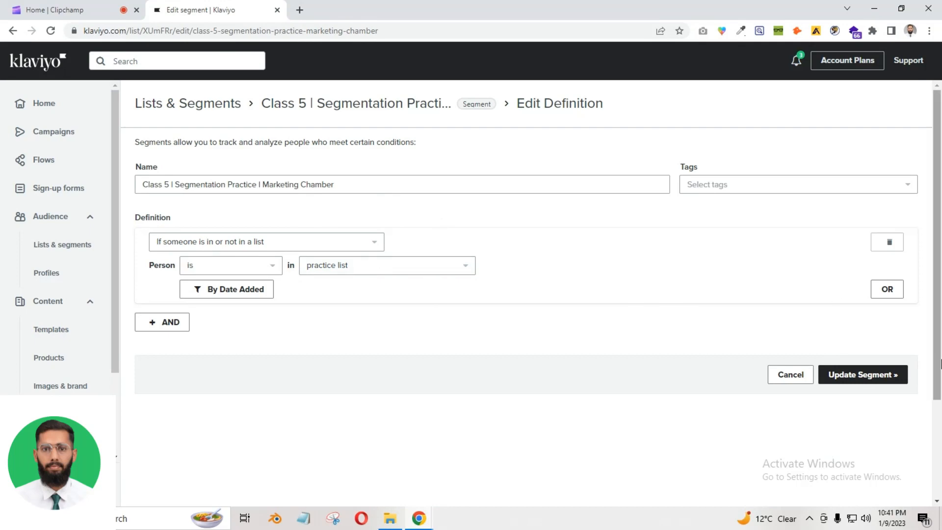
# Keep the rule as 'is' in the list and add a date-added filter for the last 30 days
pyautogui.click(205, 269)
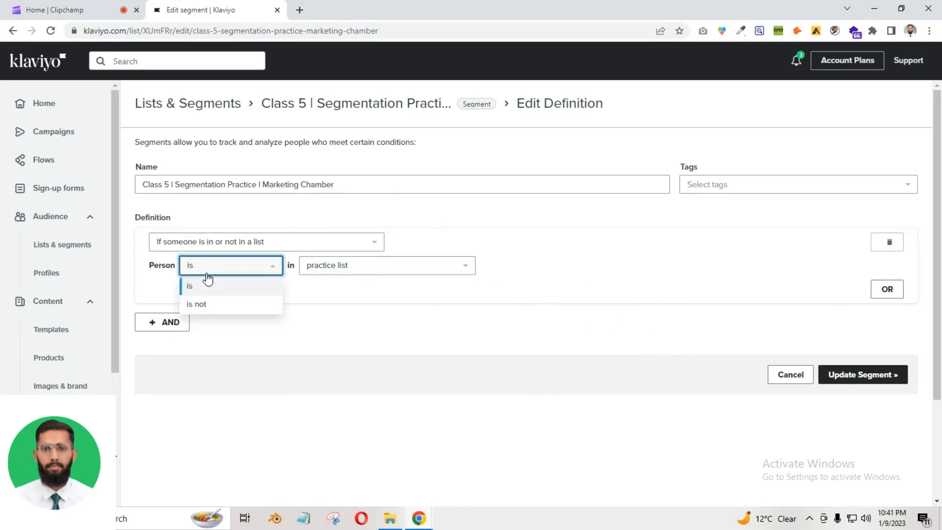
pyautogui.click(213, 305)
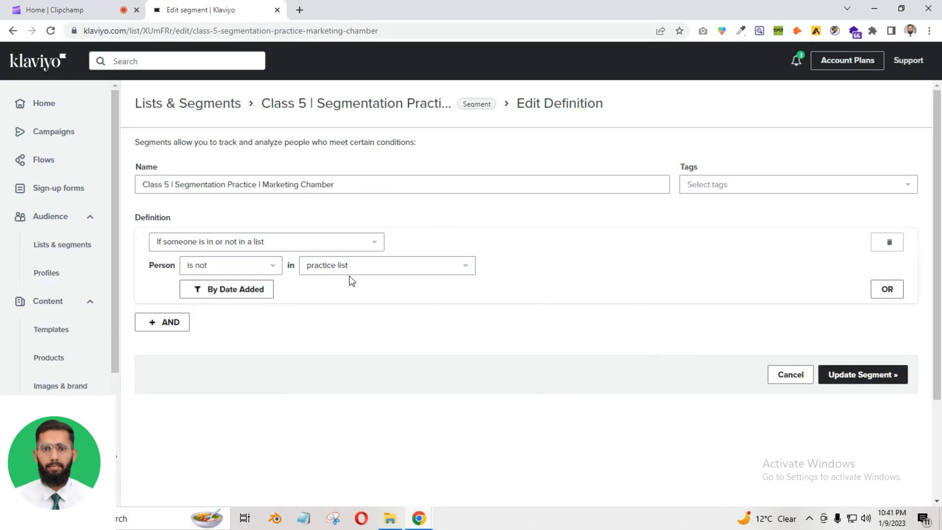
pyautogui.click(213, 271)
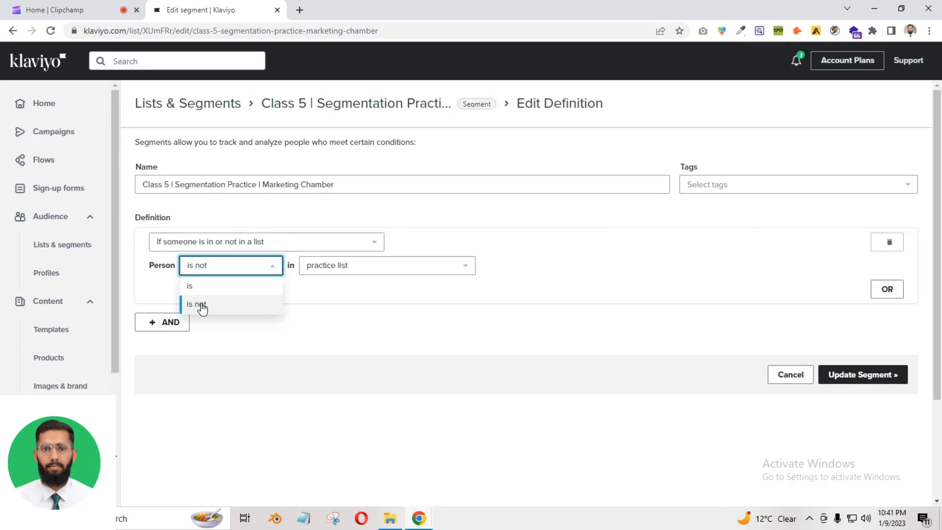
pyautogui.click(203, 307)
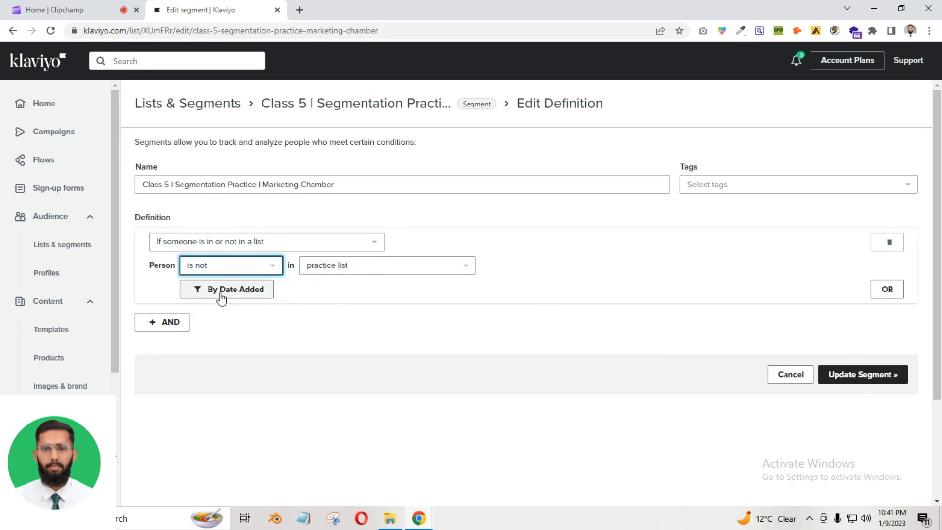
pyautogui.click(221, 244)
pyautogui.click(549, 311)
pyautogui.click(231, 267)
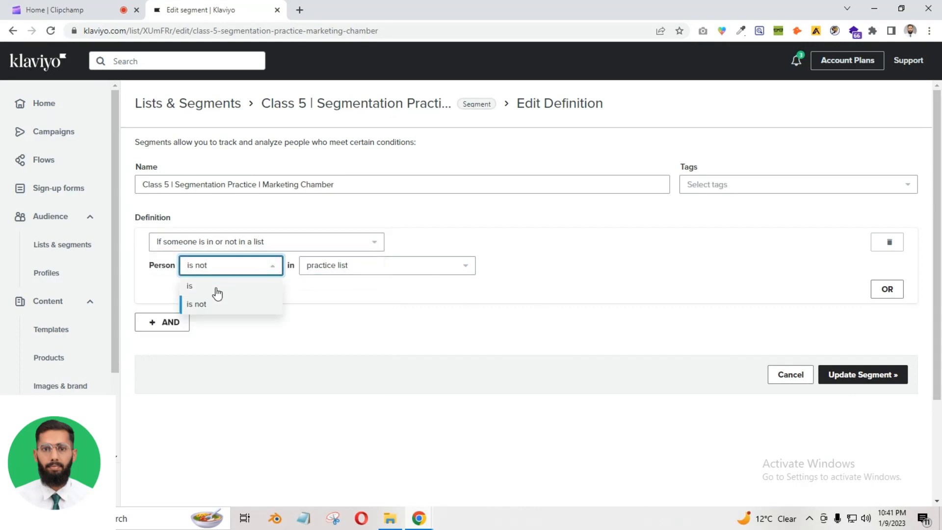
pyautogui.click(216, 289)
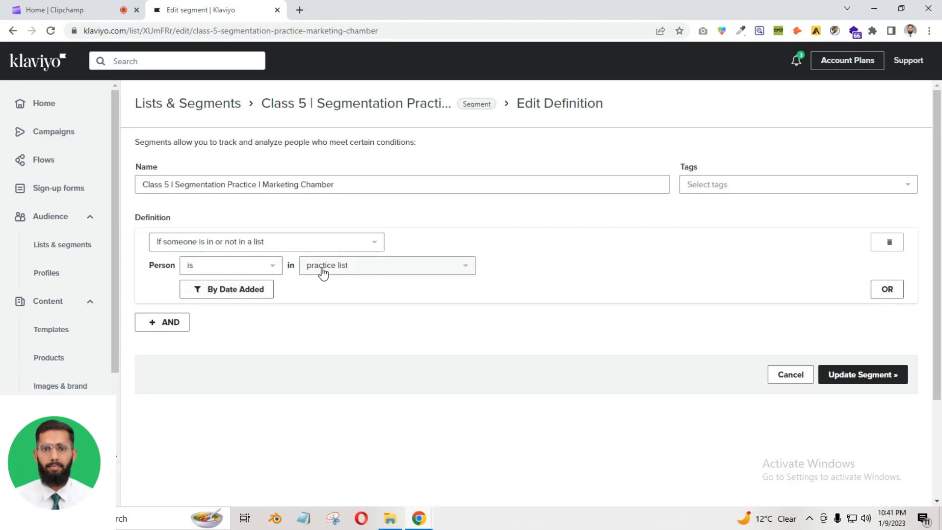
pyautogui.click(240, 296)
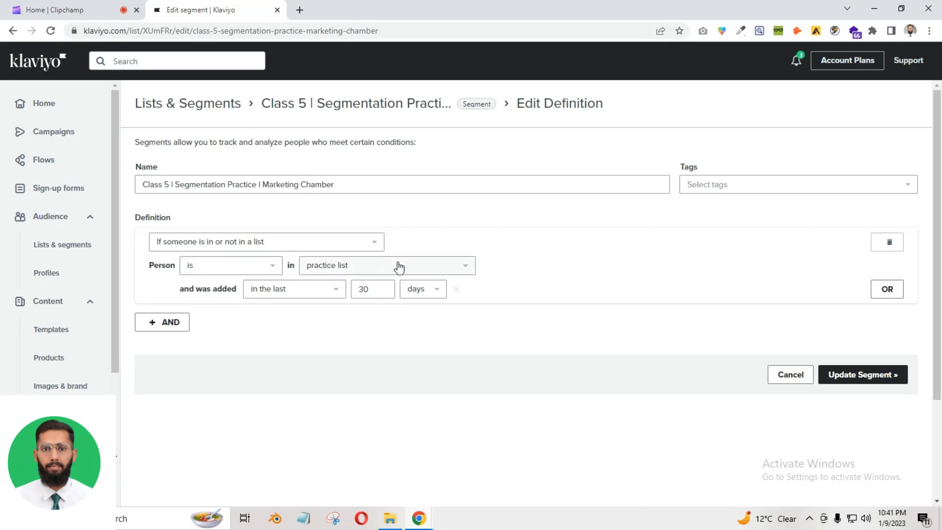
# Set the date-added rule to between 1 and 14 days
pyautogui.doubleClick(354, 289)
pyautogui.write('14')
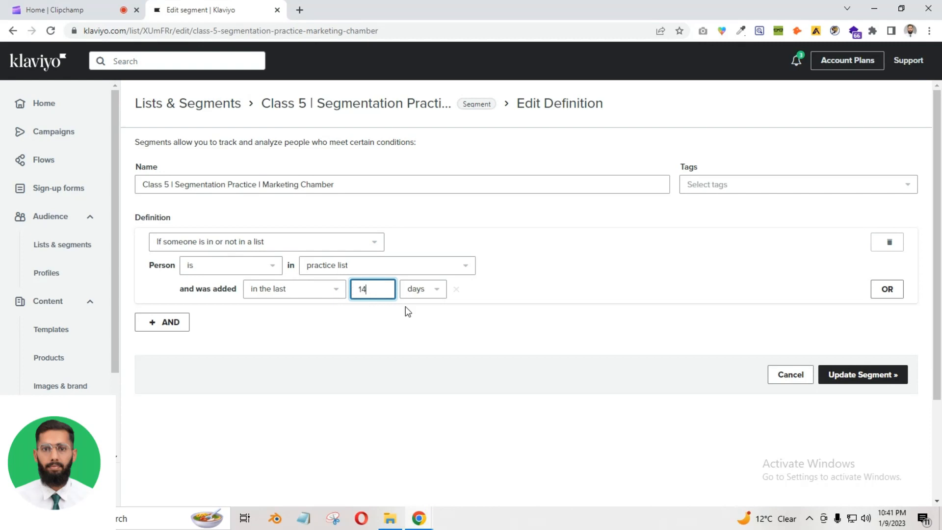
pyautogui.click(391, 318)
pyautogui.moveTo(195, 290); pyautogui.dragTo(222, 292)
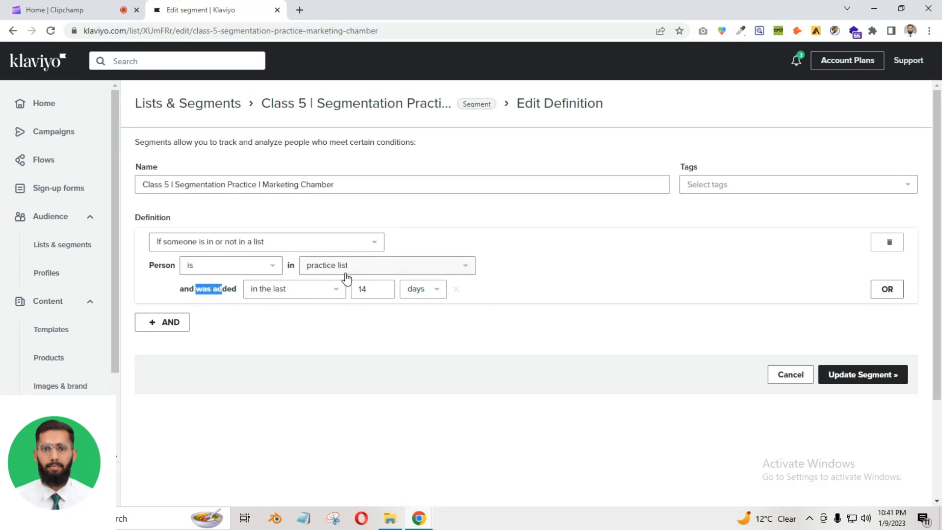
pyautogui.click(332, 293)
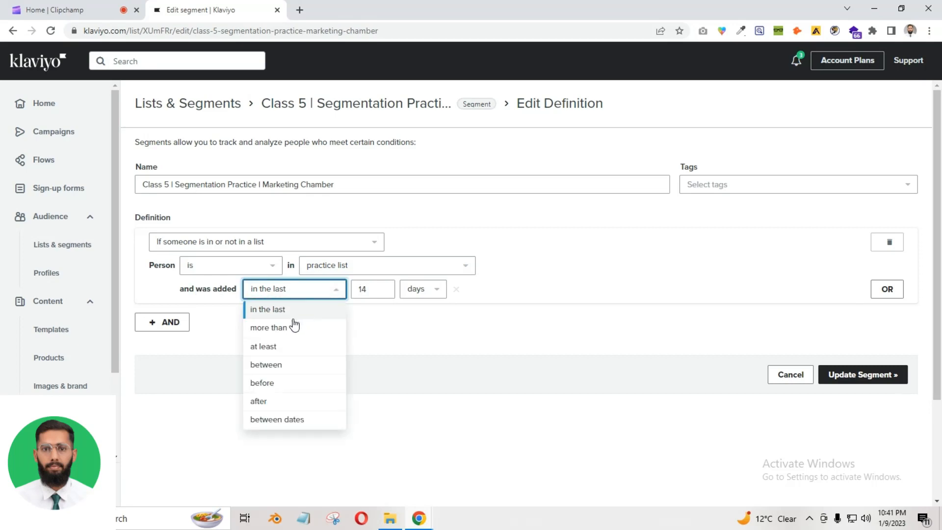
pyautogui.click(292, 367)
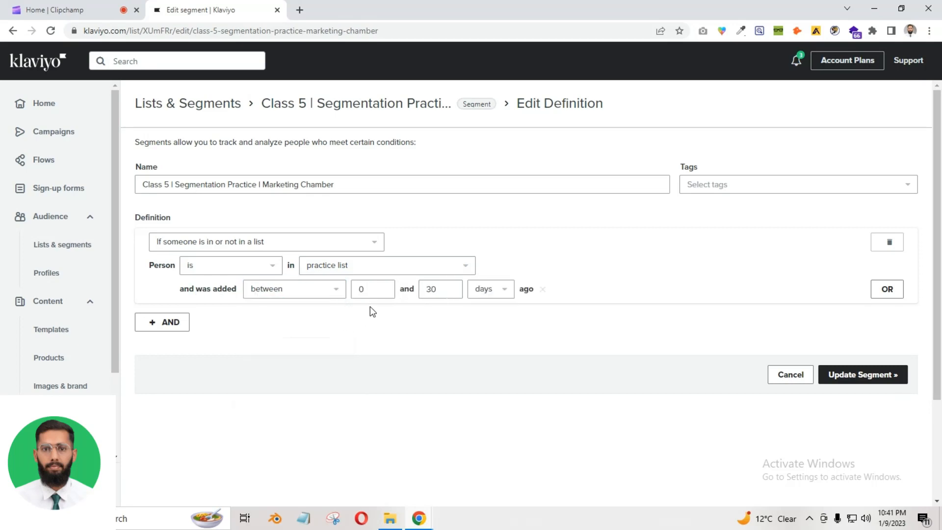
pyautogui.doubleClick(361, 288)
pyautogui.write('1')
pyautogui.doubleClick(427, 290)
pyautogui.write('14')
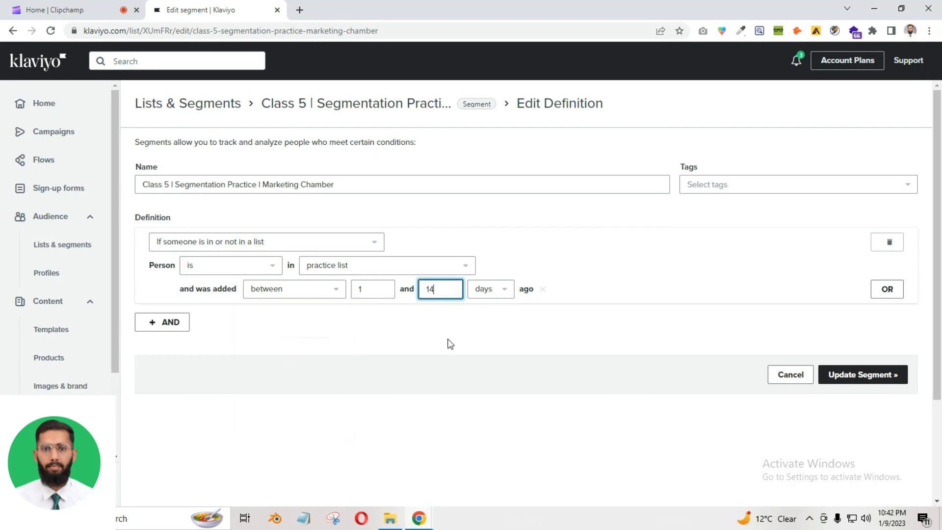
pyautogui.click(384, 327)
# Switch to between dates 01/08/2023 and 01/09/2023, then remove the date-added clause
pyautogui.click(273, 292)
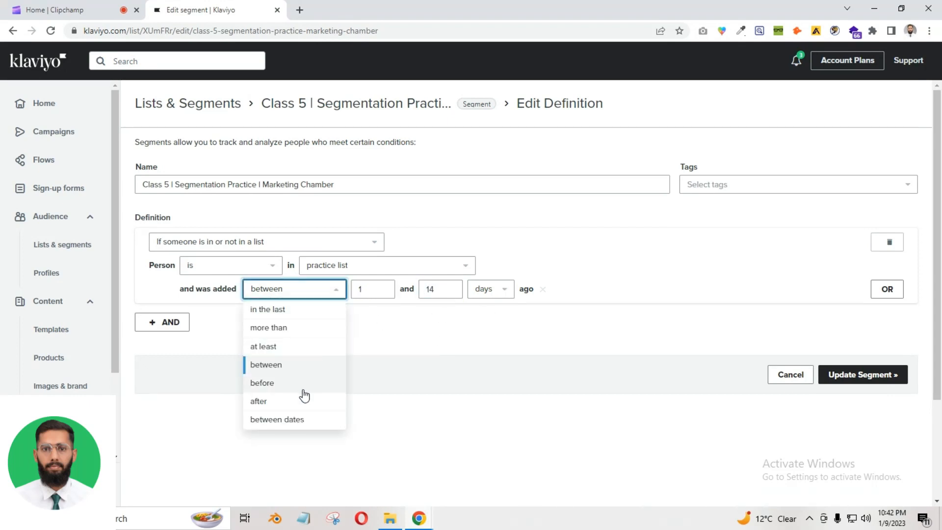
pyautogui.click(301, 417)
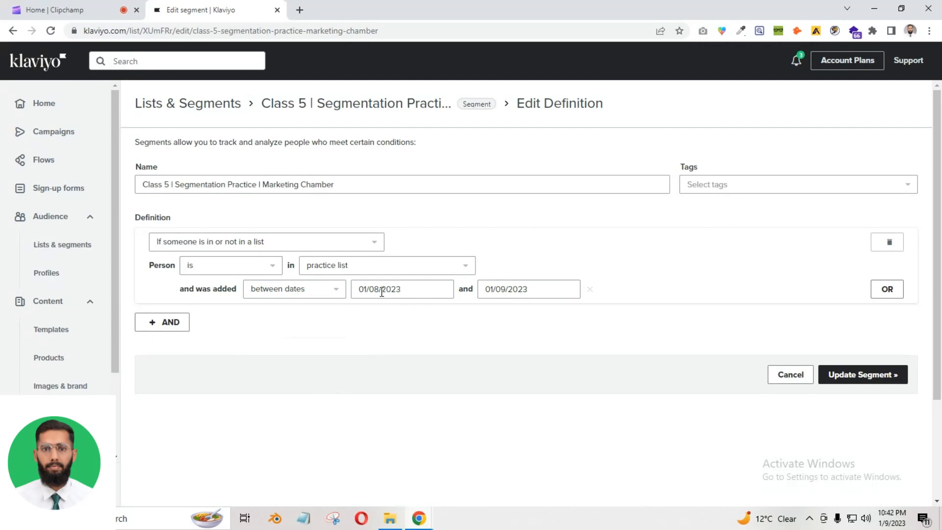
pyautogui.moveTo(398, 291); pyautogui.dragTo(364, 290)
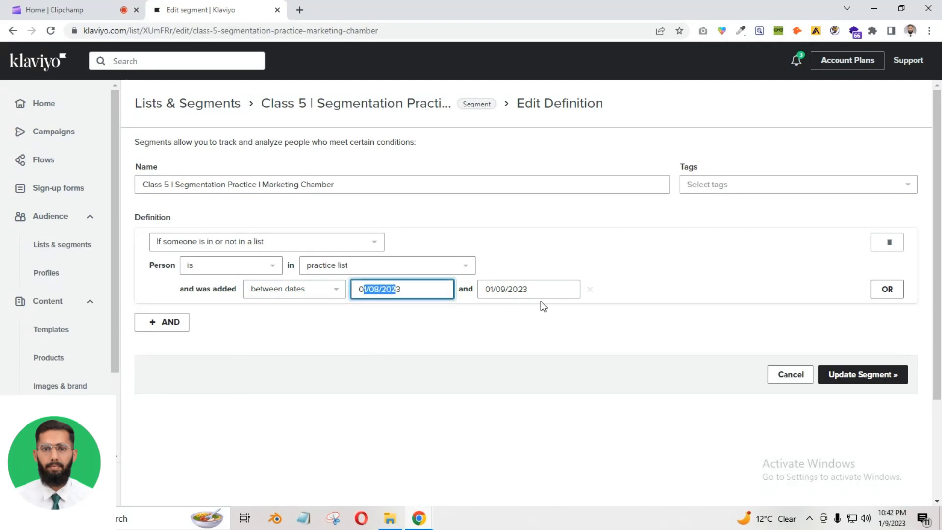
pyautogui.click(586, 297)
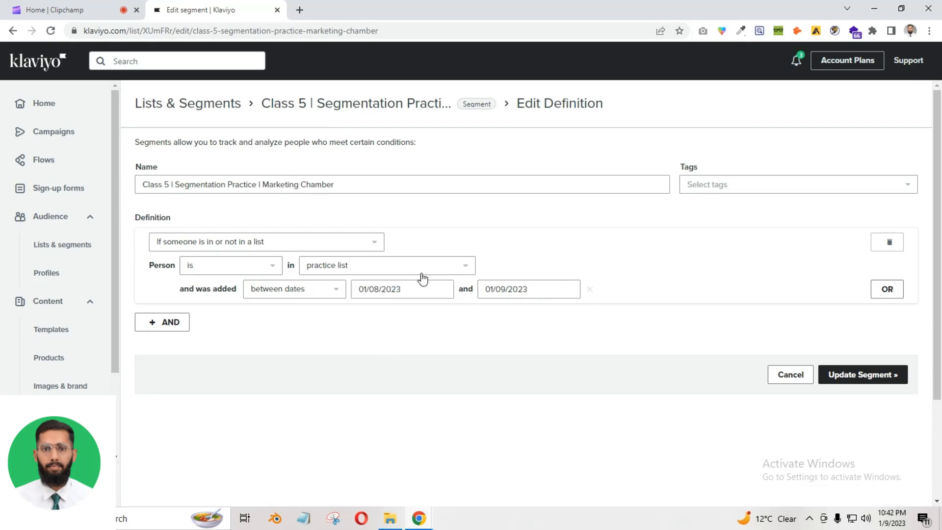
pyautogui.click(591, 292)
# Switch the condition type to 'If someone is or is not suppressed for email'
pyautogui.click(297, 248)
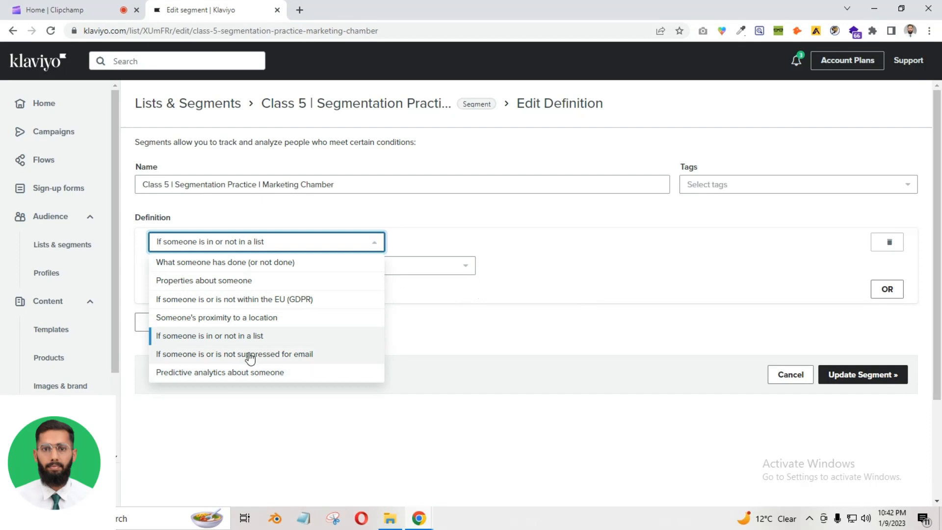
pyautogui.click(276, 355)
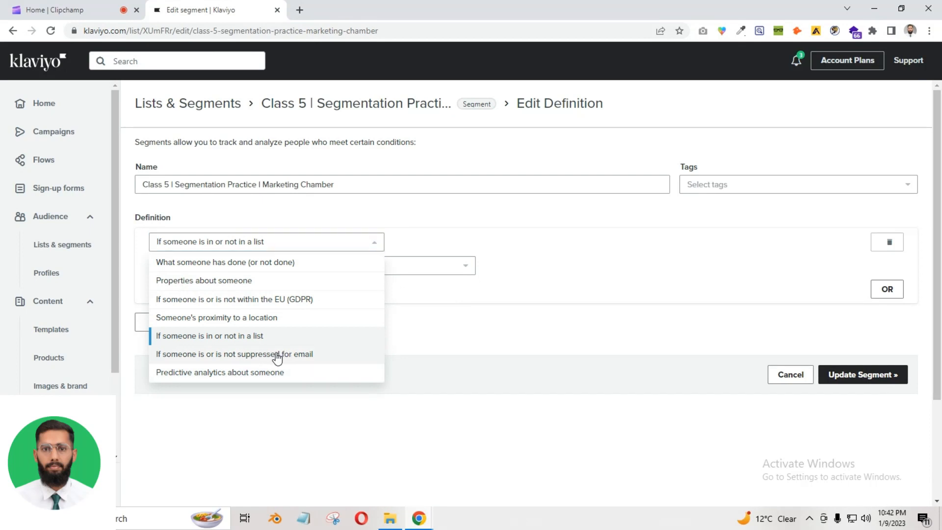
pyautogui.click(330, 269)
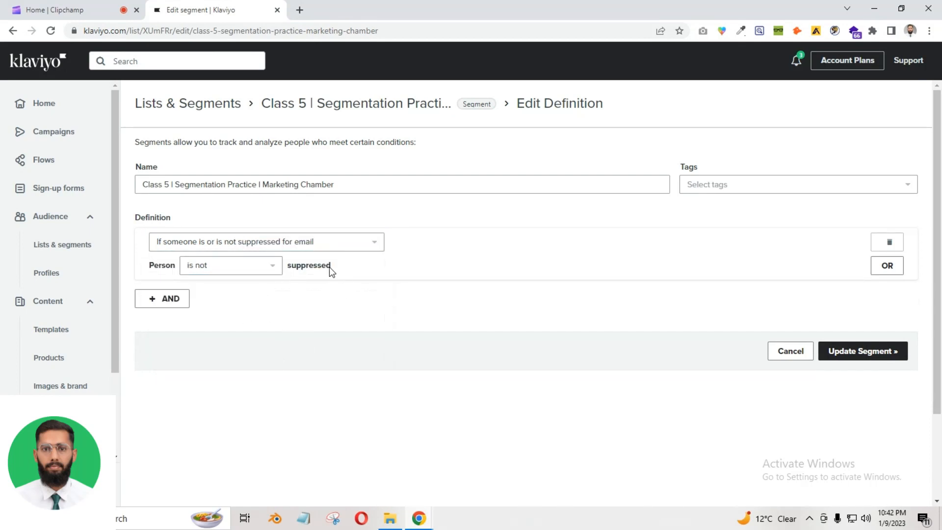
pyautogui.click(298, 304)
# Set the suppression rule to 'Person is not suppressed' after briefly trying 'is suppressed'
pyautogui.click(231, 267)
pyautogui.click(231, 287)
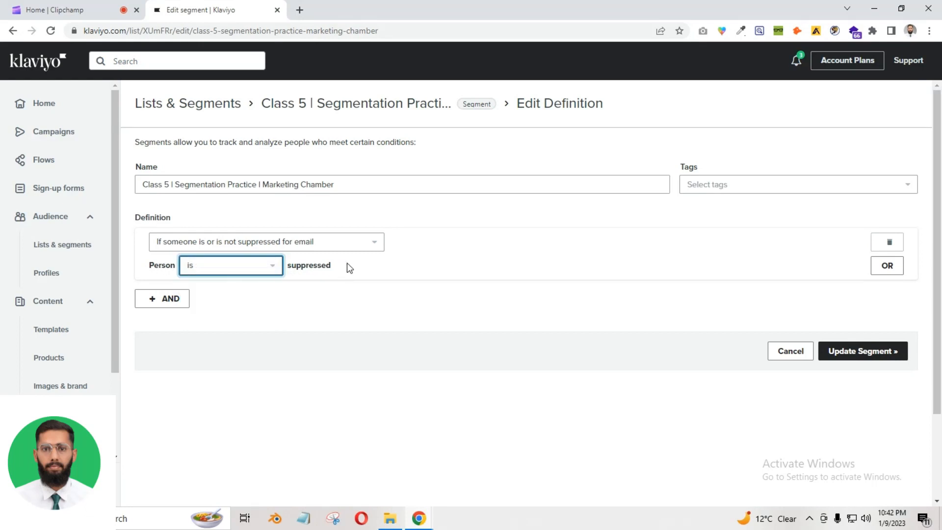
pyautogui.moveTo(346, 263); pyautogui.dragTo(146, 267)
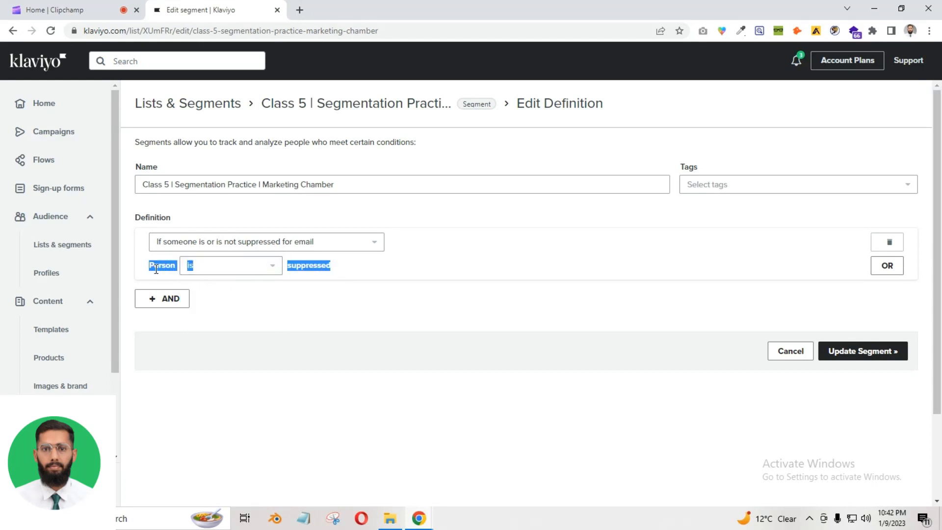
pyautogui.click(368, 306)
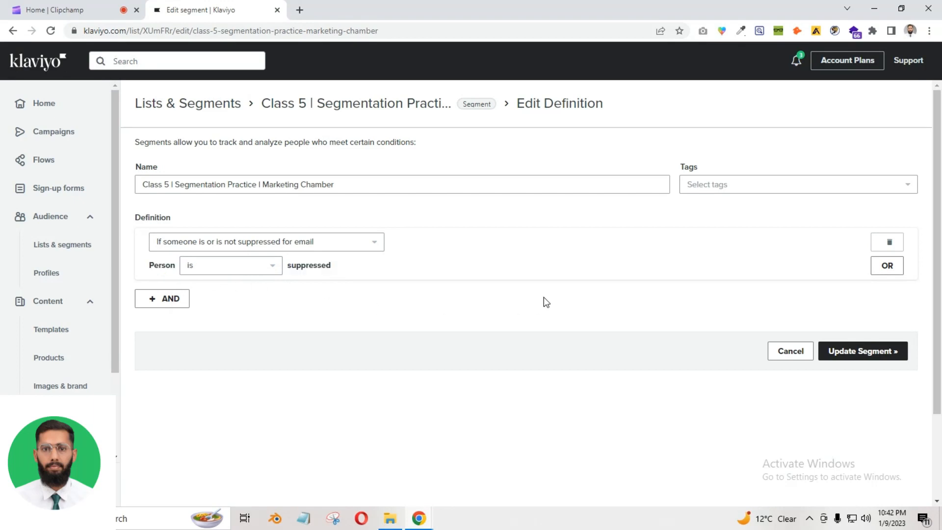
pyautogui.click(262, 269)
pyautogui.click(244, 306)
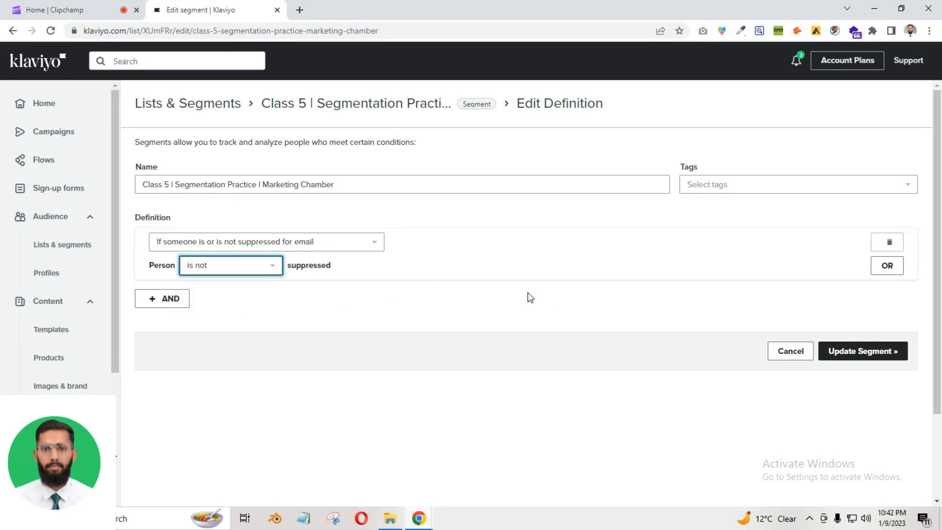
pyautogui.click(336, 245)
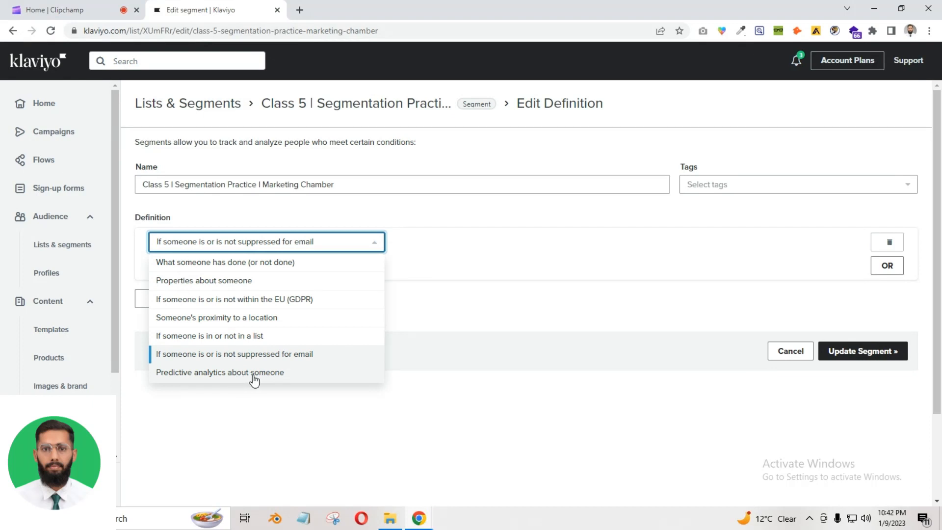
# Switch the condition to predictive analytics on Predicted Gender, leaving the gender option unchosen
pyautogui.click(253, 376)
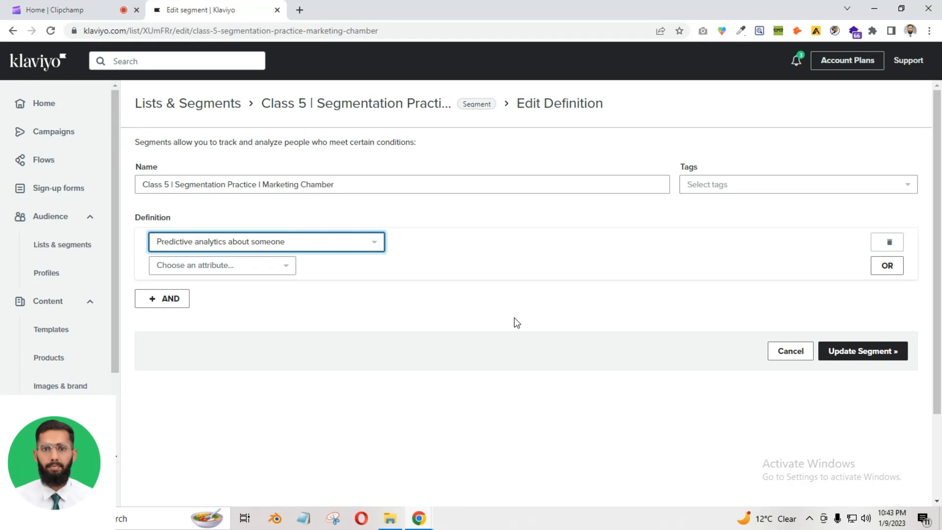
pyautogui.click(239, 269)
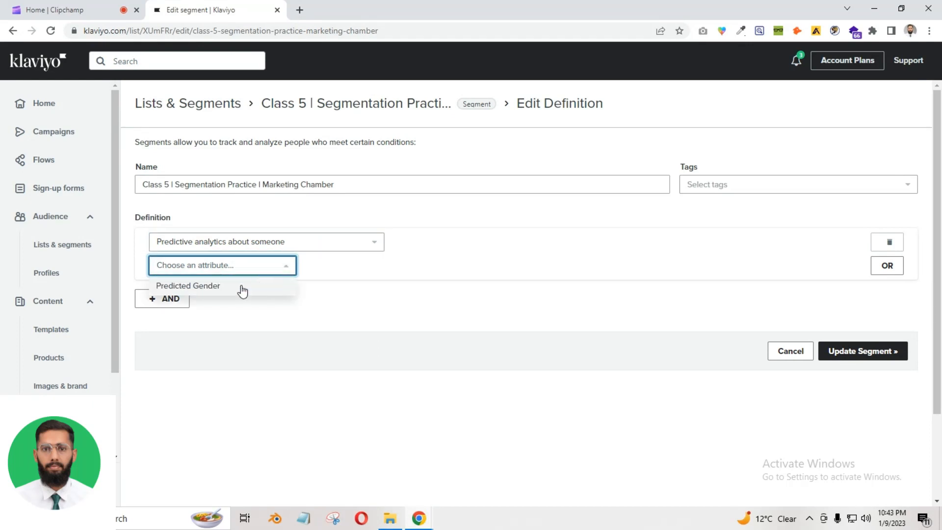
pyautogui.click(241, 286)
pyautogui.click(456, 266)
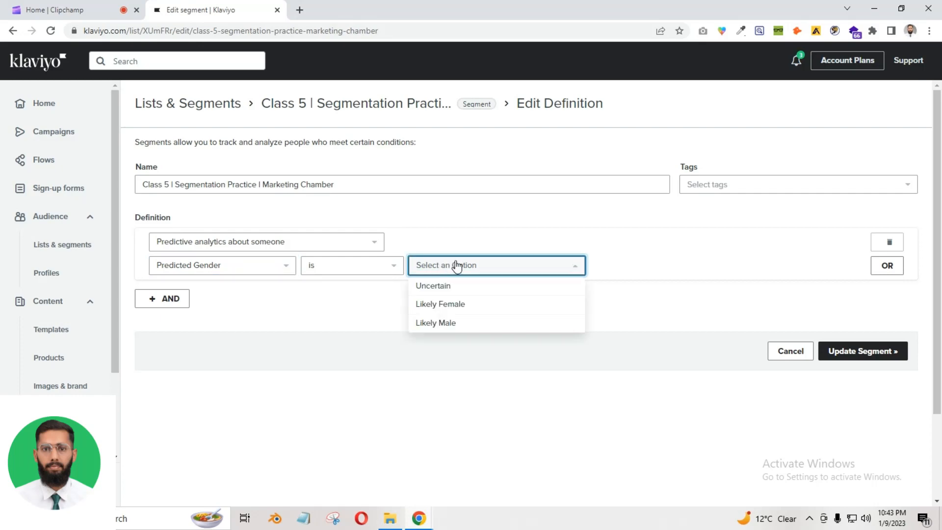
pyautogui.click(328, 312)
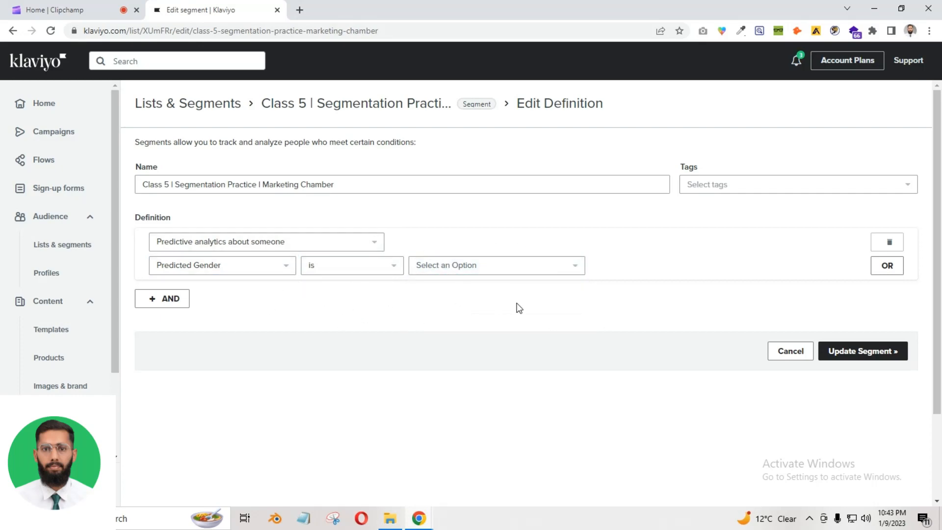
# Reopen the condition type list while moving between Klaviyo and the Clipchamp editor
pyautogui.click(255, 241)
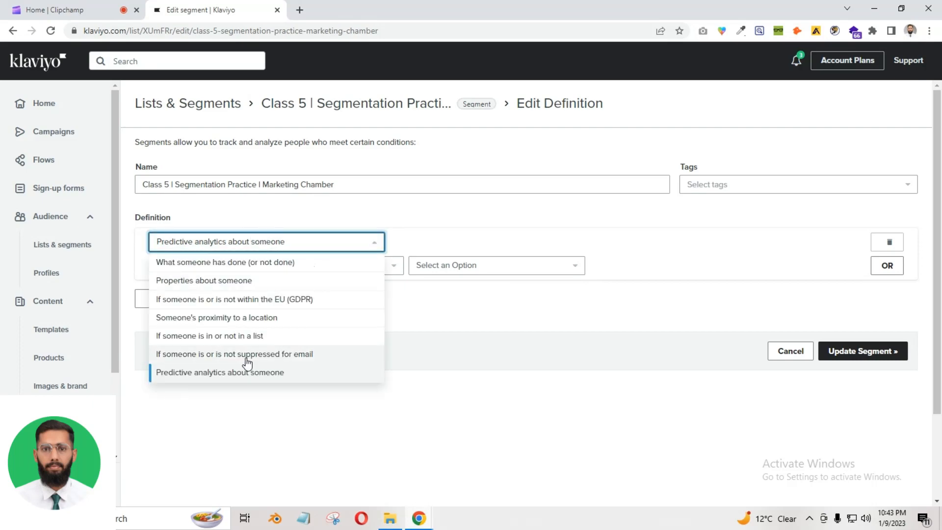
pyautogui.click(114, 9)
pyautogui.click(247, 5)
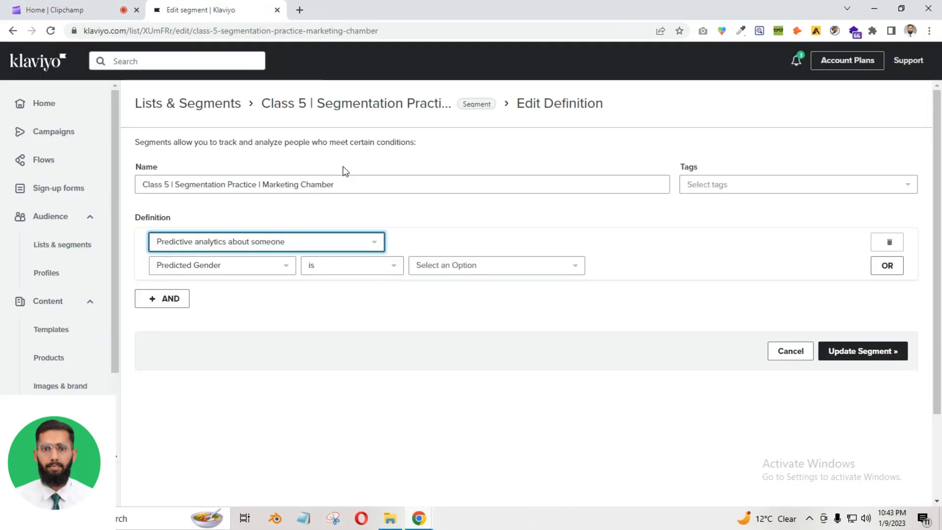
pyautogui.click(281, 244)
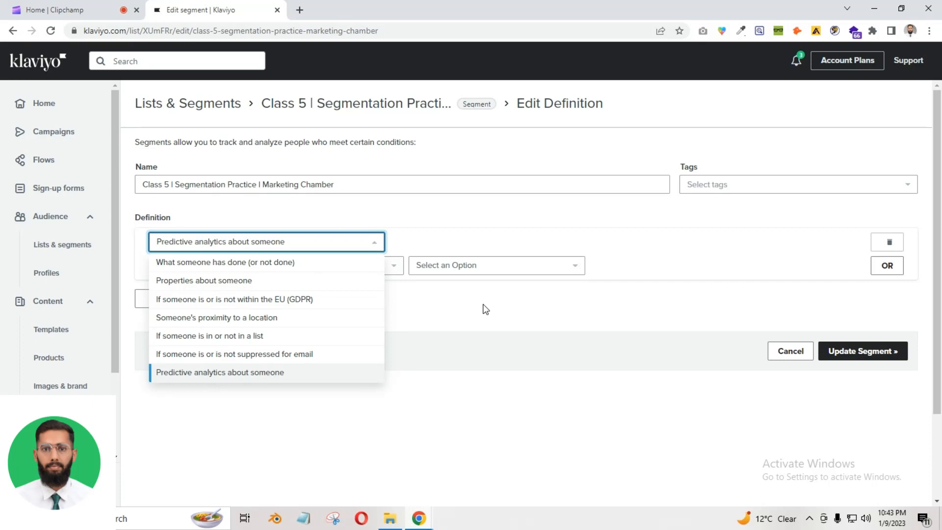
pyautogui.click(43, 9)
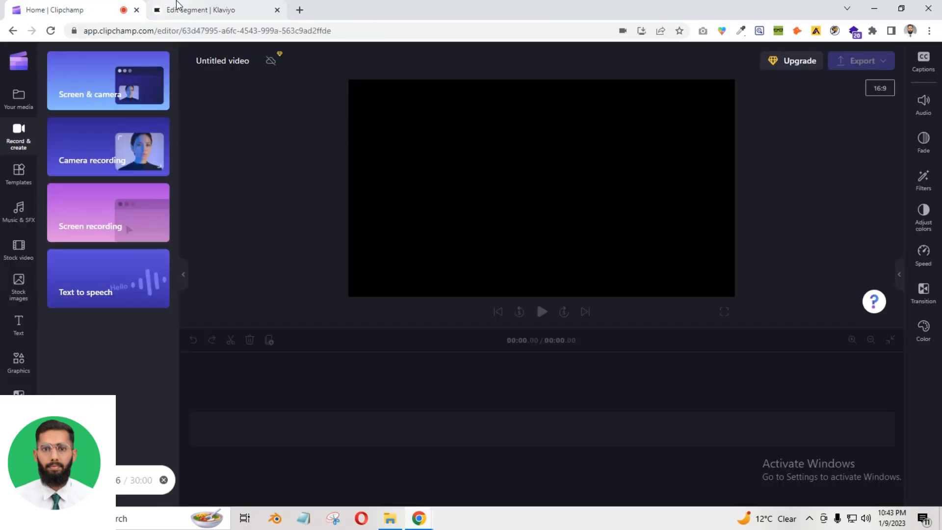
# Return to the Klaviyo segment editor and dismiss the open condition type list
pyautogui.click(177, 4)
pyautogui.click(293, 310)
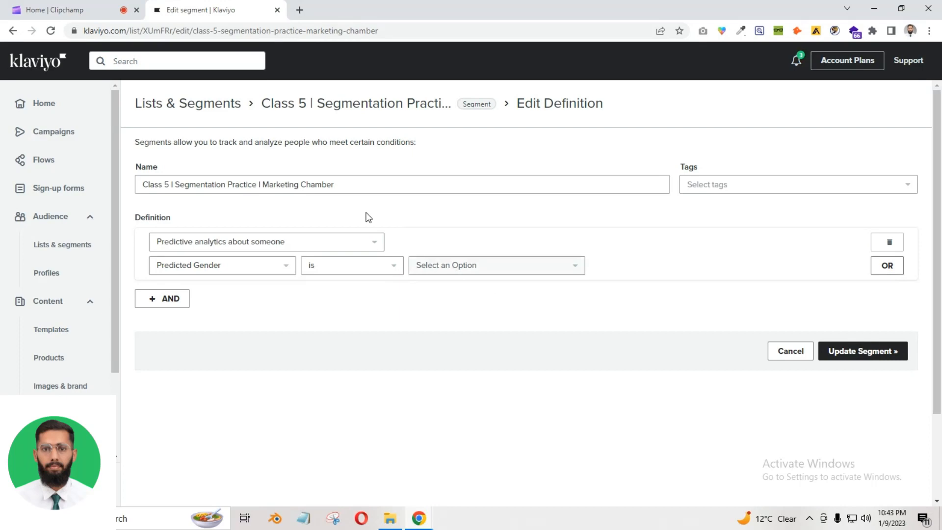
pyautogui.click(82, 9)
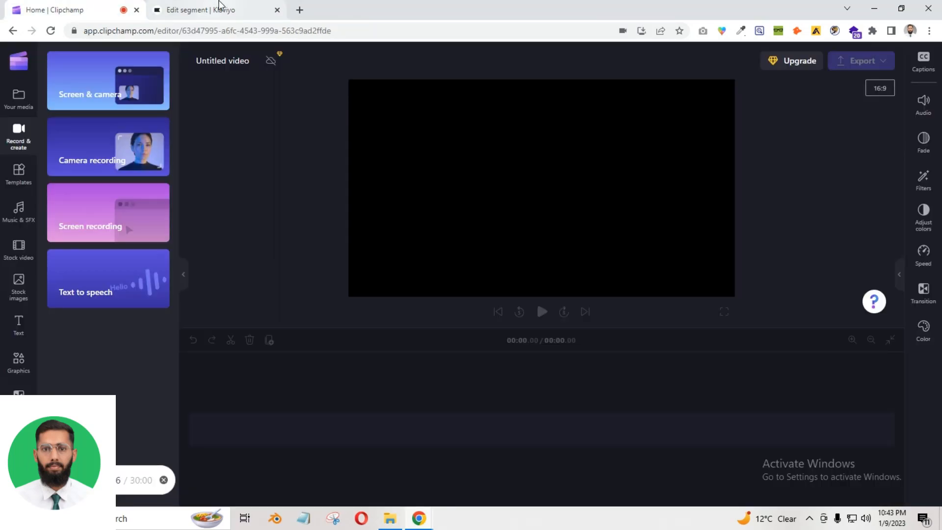
pyautogui.click(187, 6)
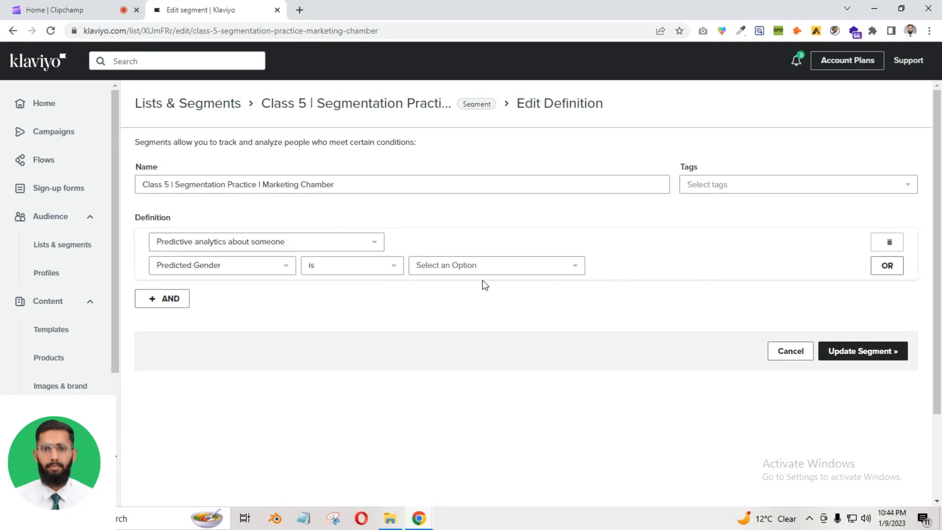
# Delete the Predicted Gender condition, leaving a blank condition with no type
pyautogui.click(69, 9)
pyautogui.click(194, 6)
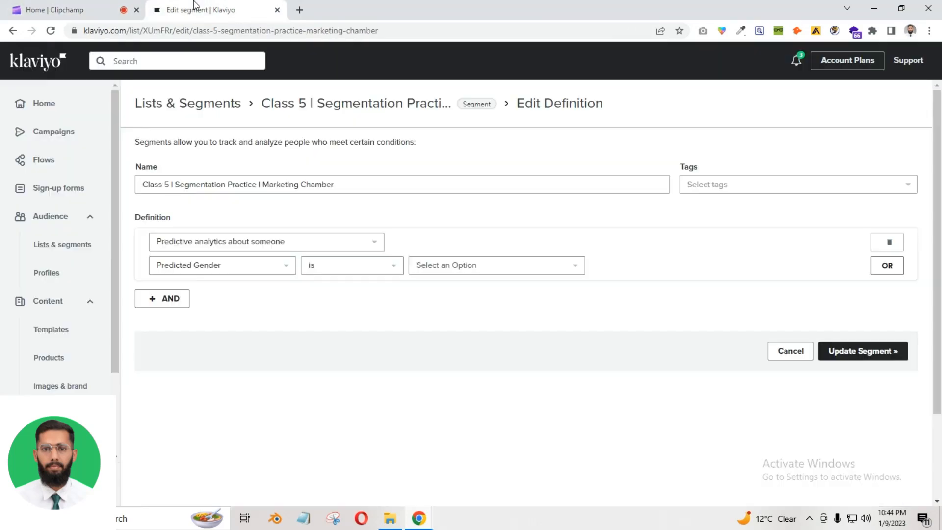
pyautogui.click(889, 245)
pyautogui.click(197, 249)
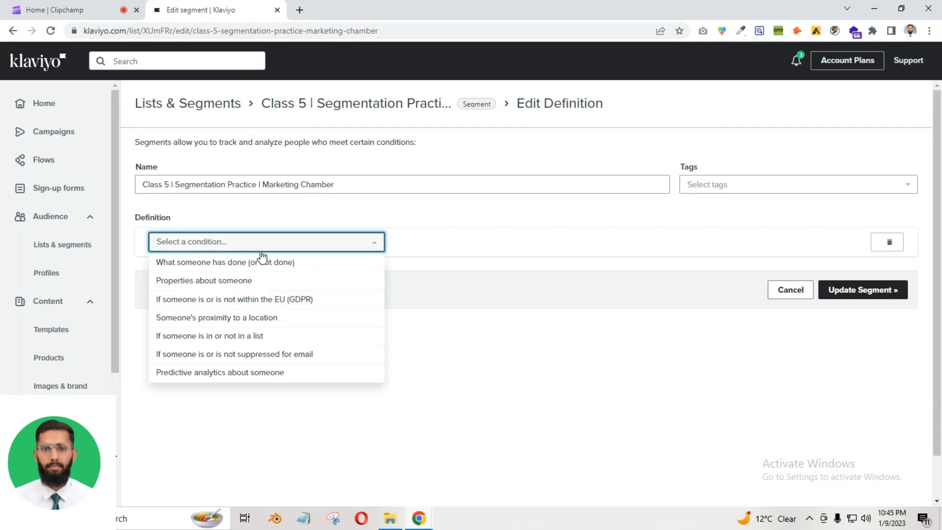
pyautogui.click(535, 284)
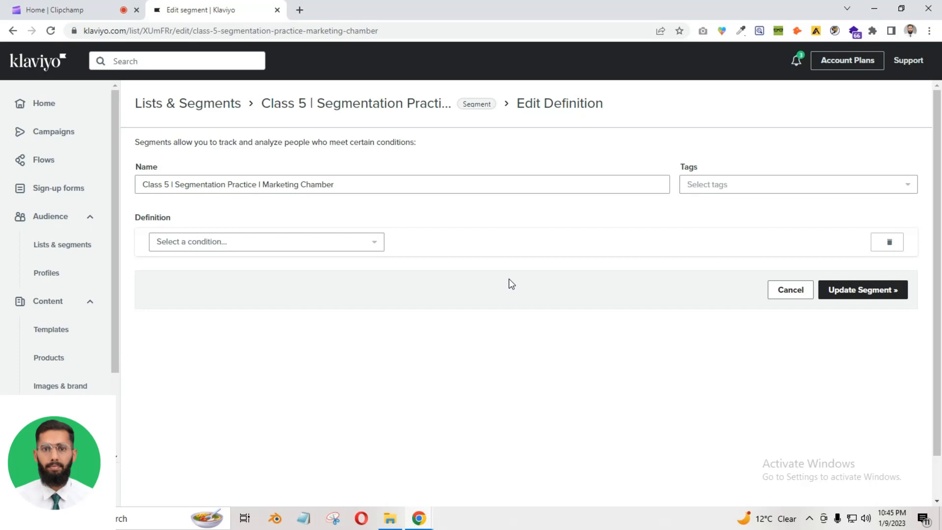
# Base the condition on what someone has done, with Opened Email as the metric
pyautogui.click(324, 246)
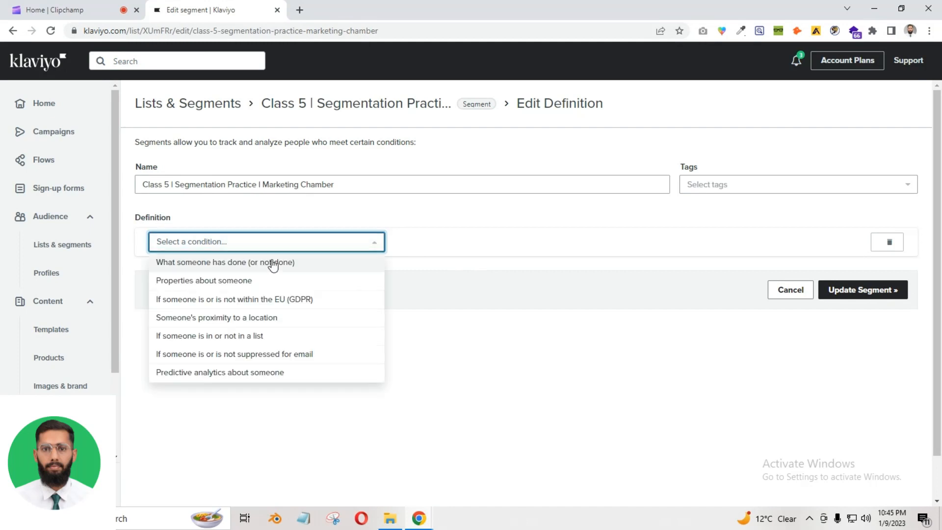
pyautogui.click(220, 263)
pyautogui.click(257, 267)
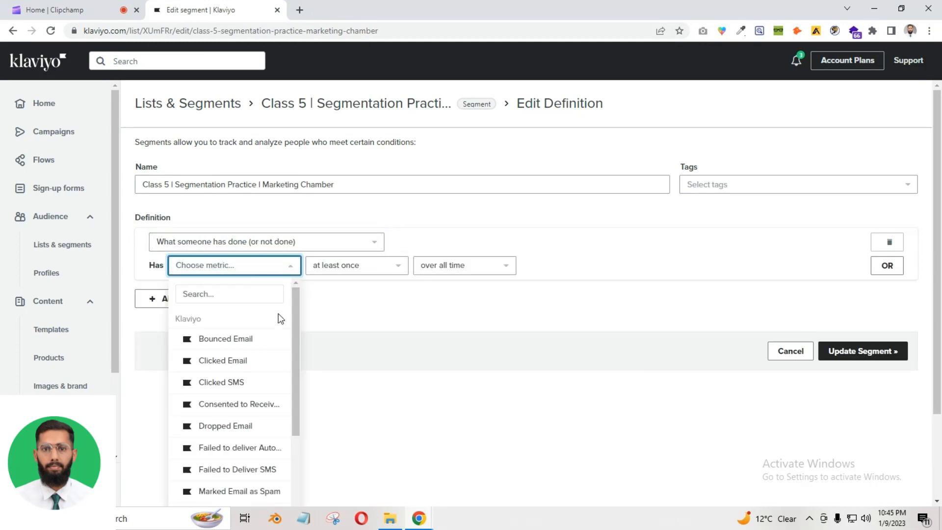
pyautogui.scroll(-1, 224, 420)
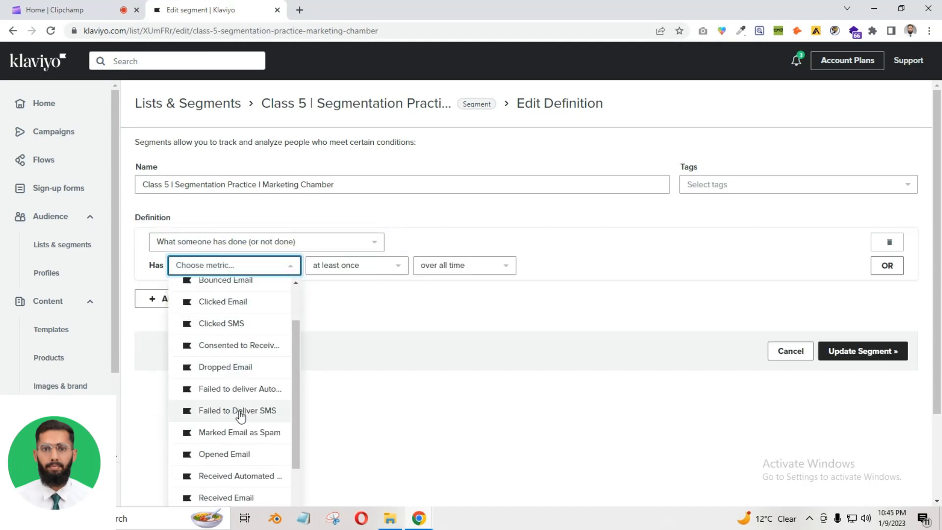
pyautogui.click(222, 459)
# Require Opened Email equals 2 in the last 30 days, and add an empty AND condition
pyautogui.click(343, 265)
pyautogui.click(343, 322)
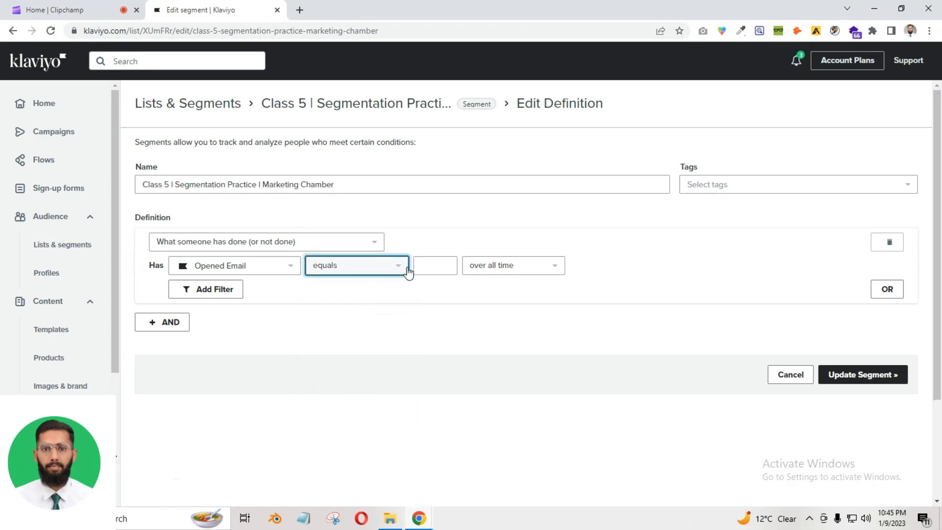
pyautogui.click(426, 264)
pyautogui.write('2')
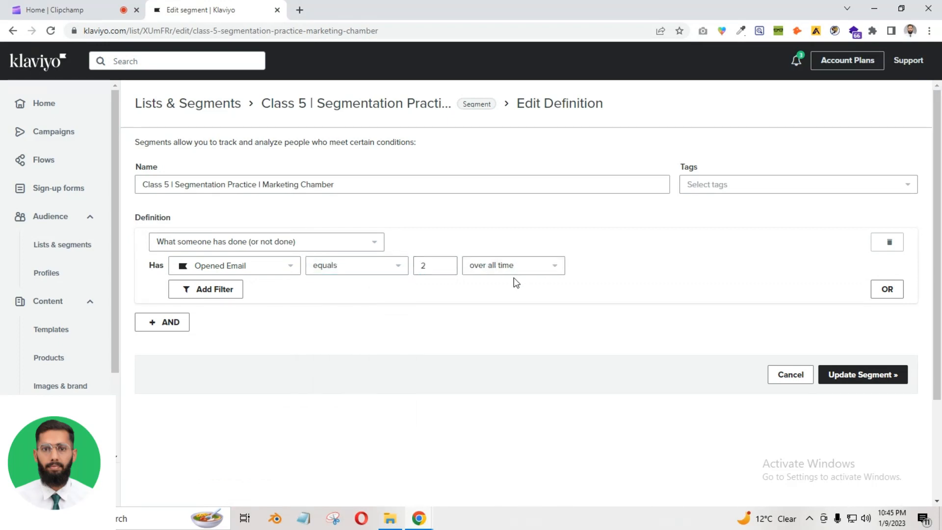
pyautogui.click(515, 267)
pyautogui.click(511, 304)
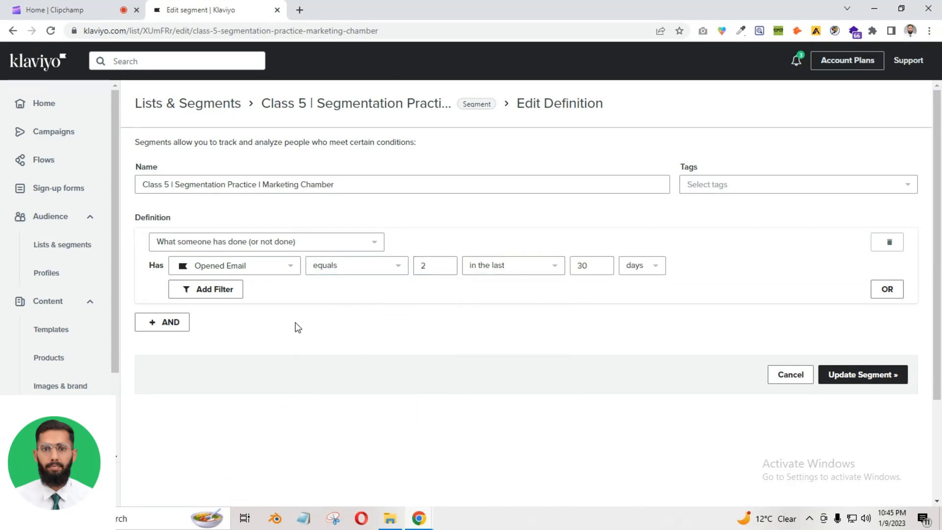
pyautogui.click(162, 324)
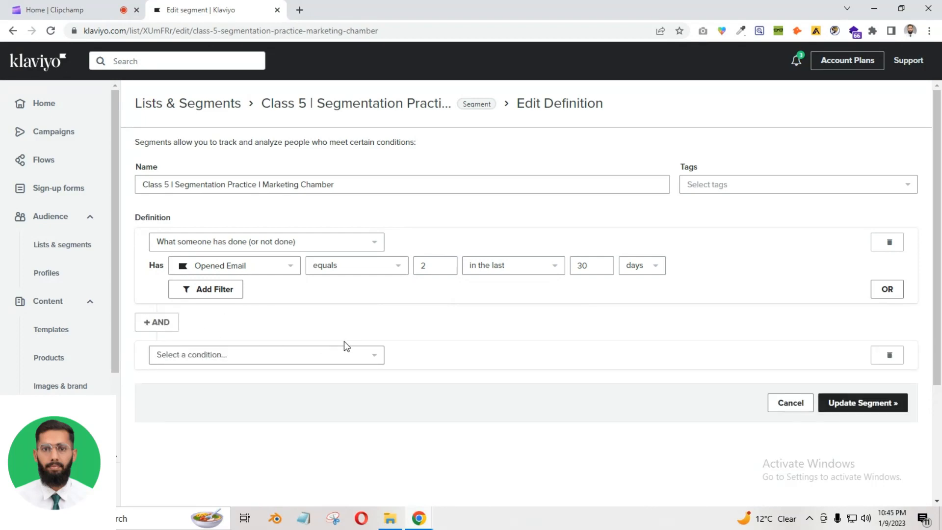
# Make the new AND condition Clicked Email at least once in the last 30 days
pyautogui.click(66, 8)
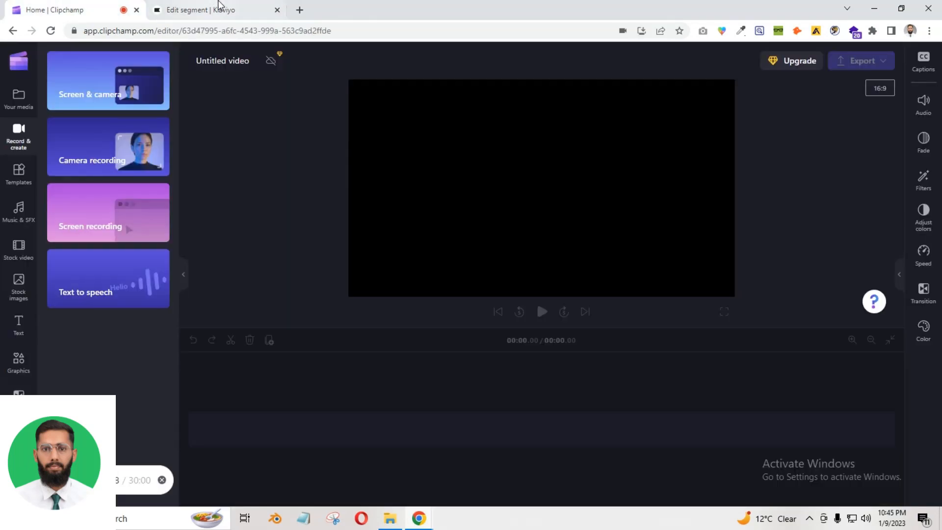
pyautogui.click(261, 5)
pyautogui.click(197, 359)
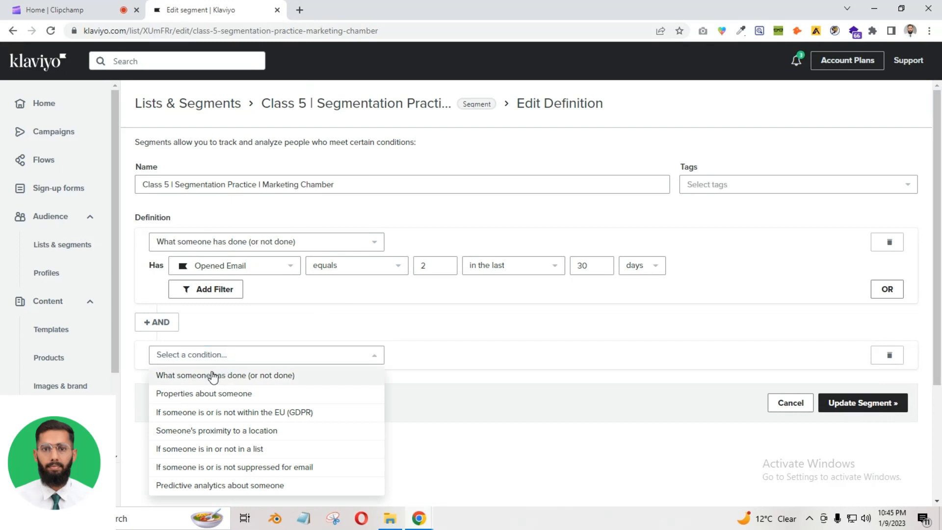
pyautogui.click(223, 374)
pyautogui.click(266, 383)
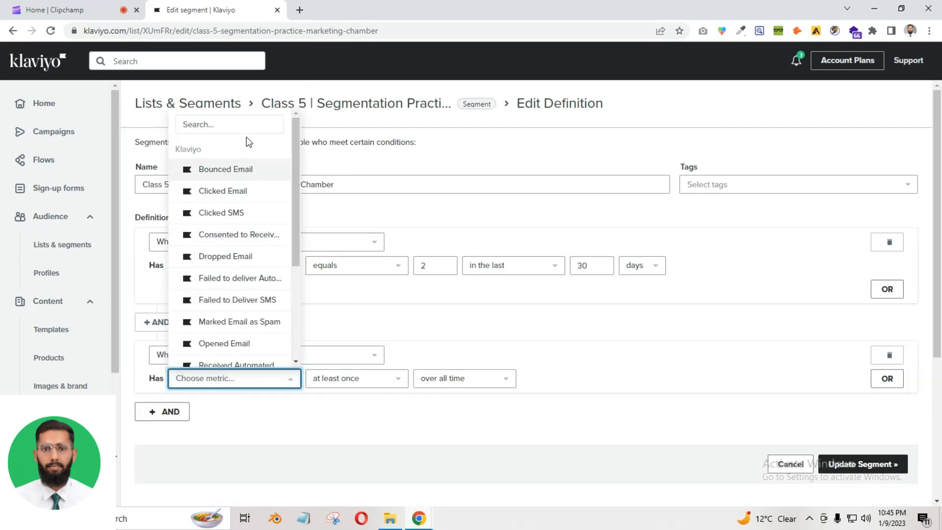
pyautogui.click(245, 191)
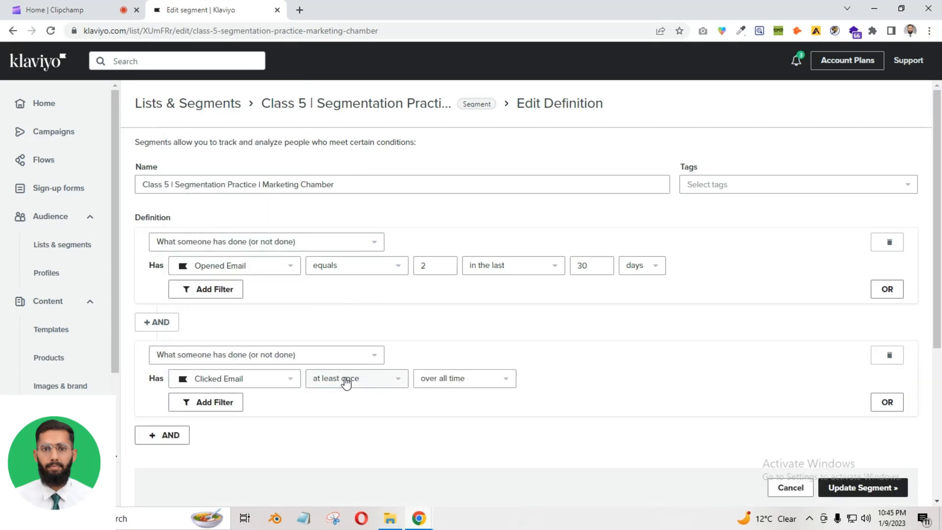
pyautogui.click(442, 381)
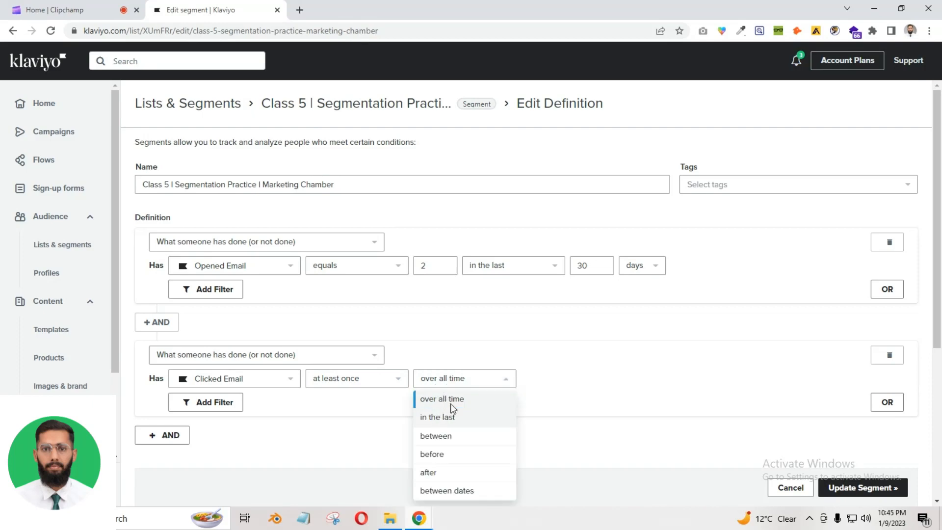
pyautogui.click(443, 417)
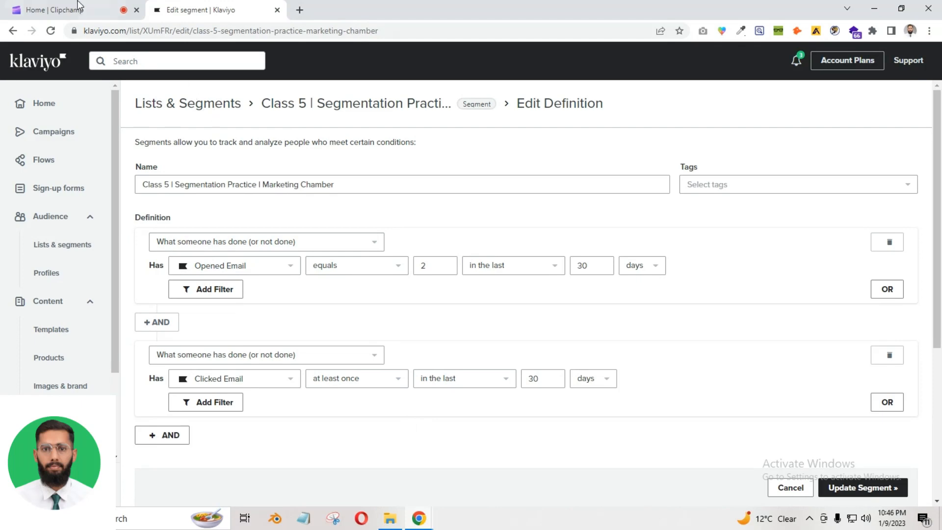
pyautogui.click(79, 8)
# Back in Klaviyo, dismiss the browser's download bar
pyautogui.click(222, 7)
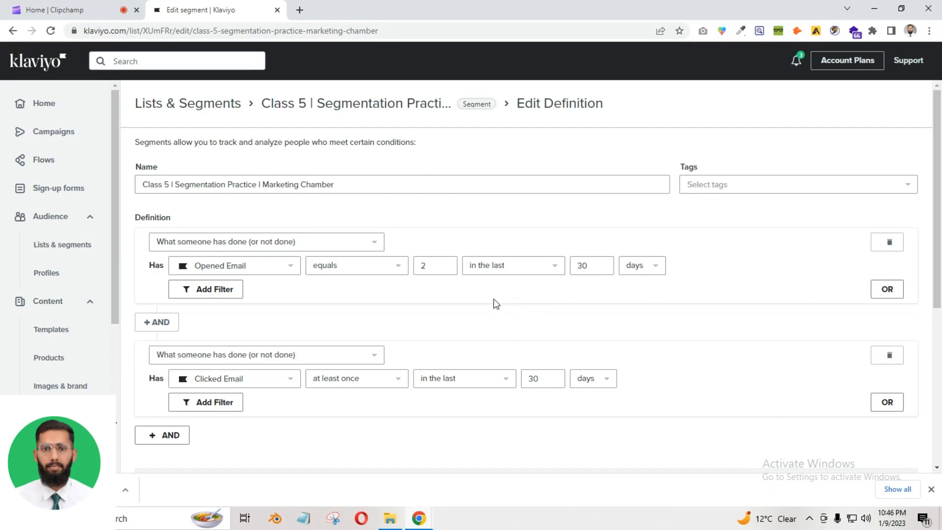
pyautogui.scroll(-3, 410, 288)
pyautogui.scroll(3, 427, 295)
pyautogui.click(305, 247)
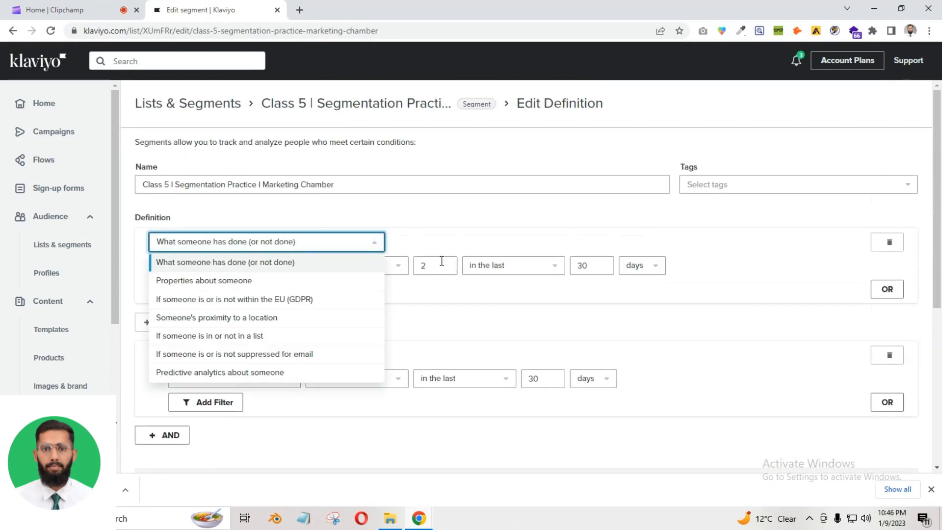
pyautogui.click(561, 313)
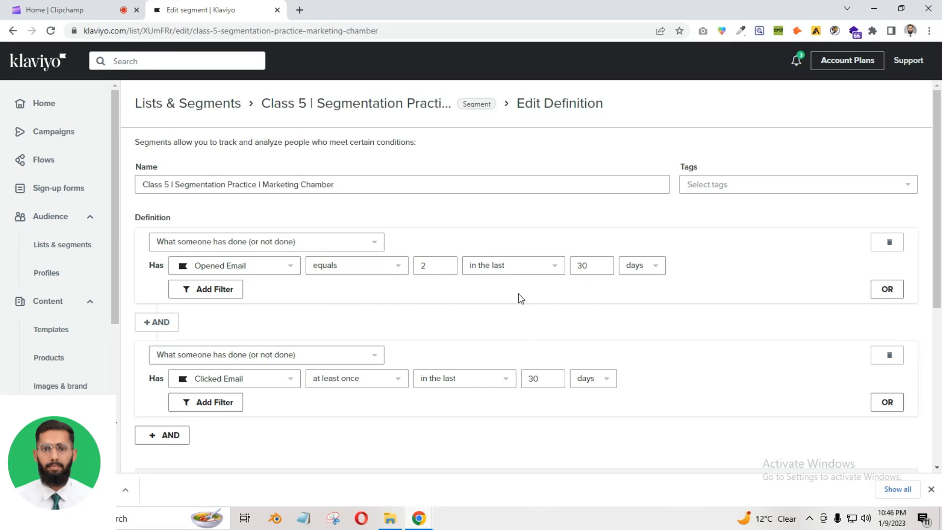
pyautogui.click(932, 489)
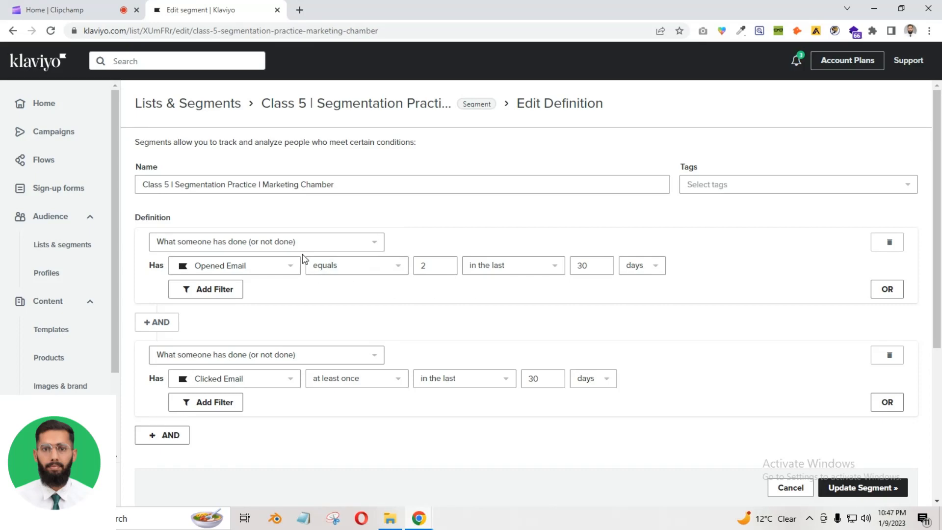
# Change the first condition's metric from Opened Email to Clicked Email, keeping equals 2
pyautogui.click(310, 242)
pyautogui.click(217, 271)
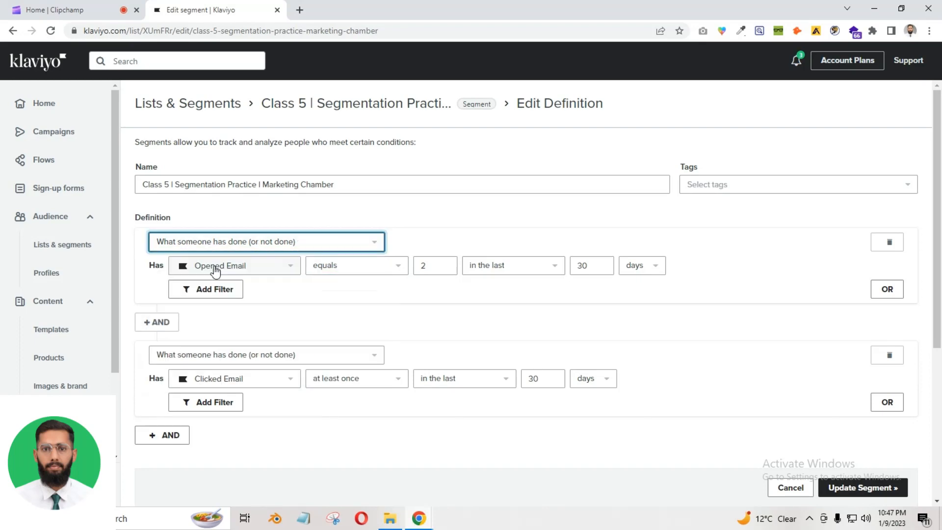
pyautogui.click(249, 267)
pyautogui.click(244, 277)
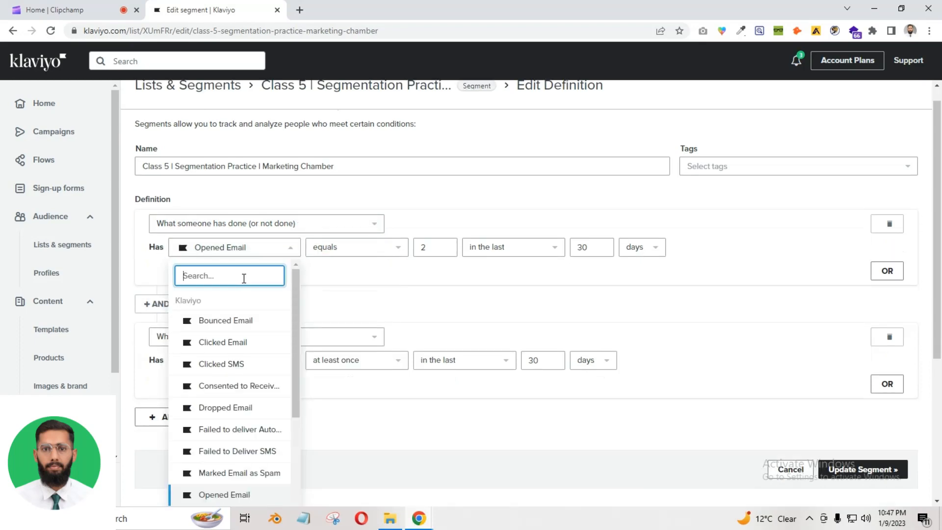
pyautogui.write('pl')
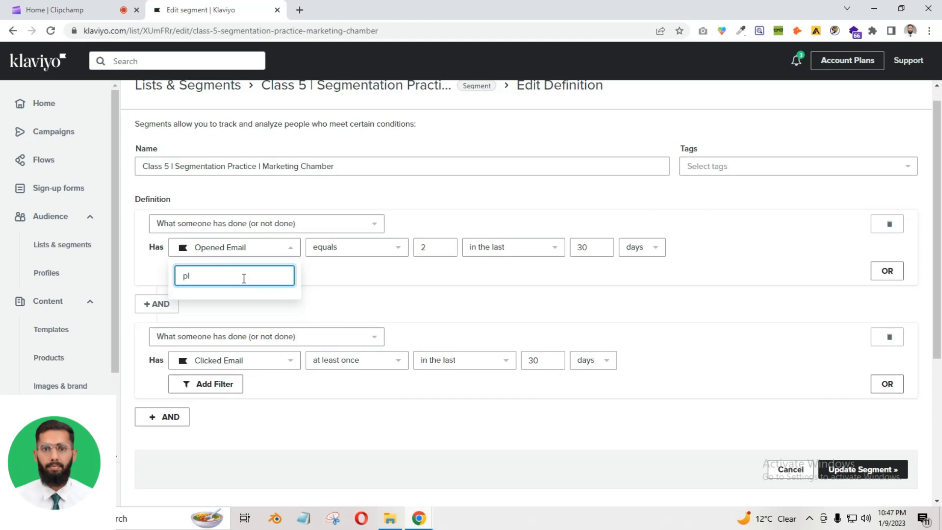
pyautogui.press('BackSpace')
pyautogui.press('BackSpace')
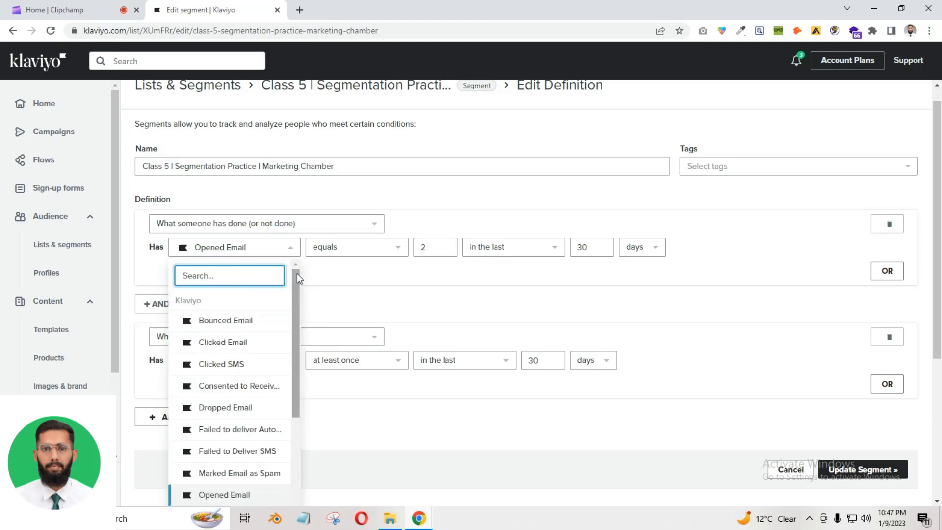
pyautogui.moveTo(296, 285)
pyautogui.mouseDown()
pyautogui.moveTo(296, 405)
pyautogui.moveTo(298, 292)
pyautogui.mouseUp()
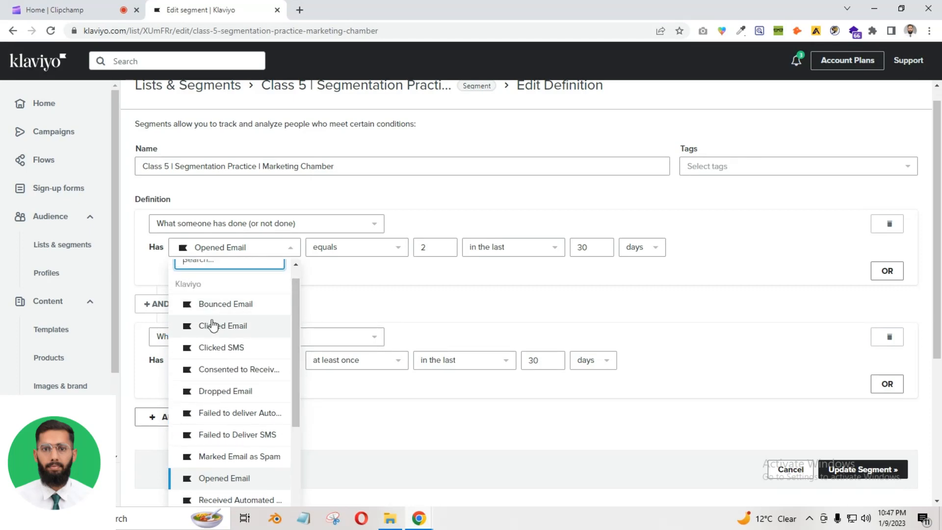
pyautogui.scroll(1, 243, 325)
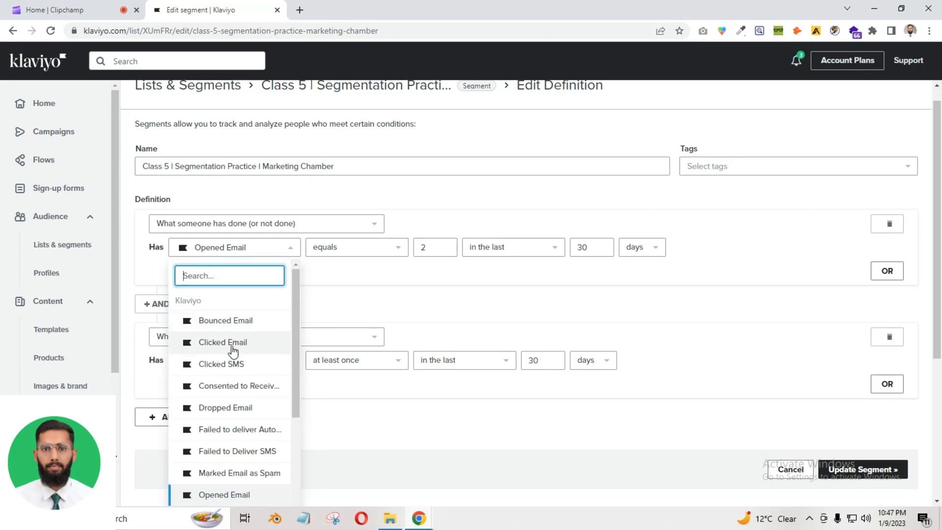
pyautogui.scroll(-3, 235, 346)
pyautogui.scroll(3, 233, 348)
pyautogui.click(244, 343)
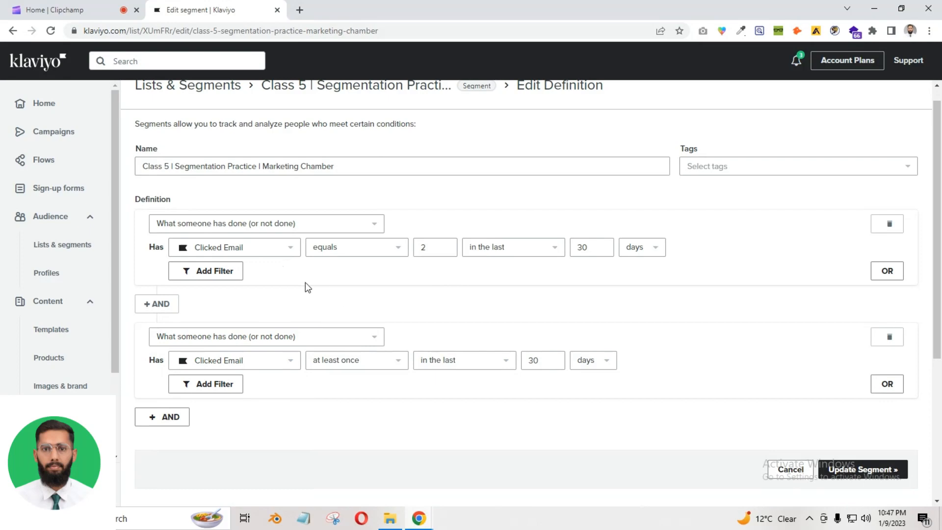
pyautogui.click(257, 226)
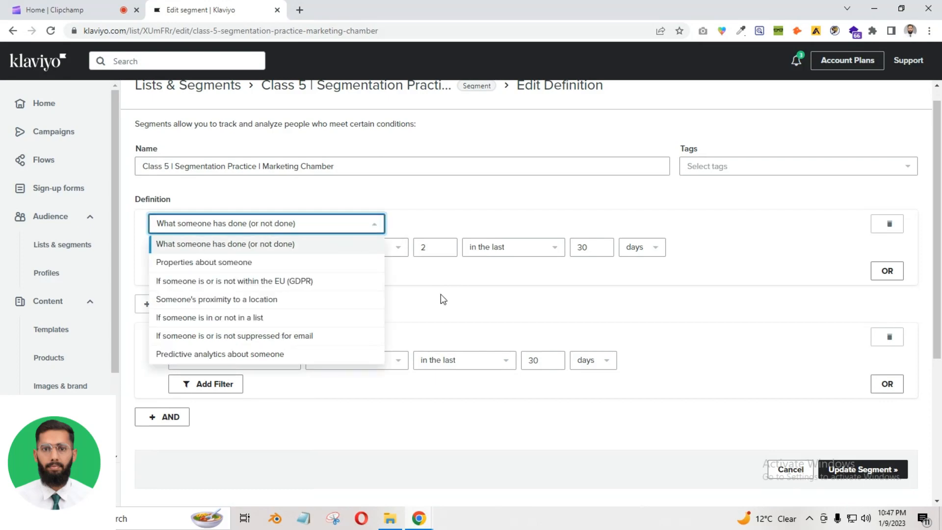
pyautogui.click(492, 317)
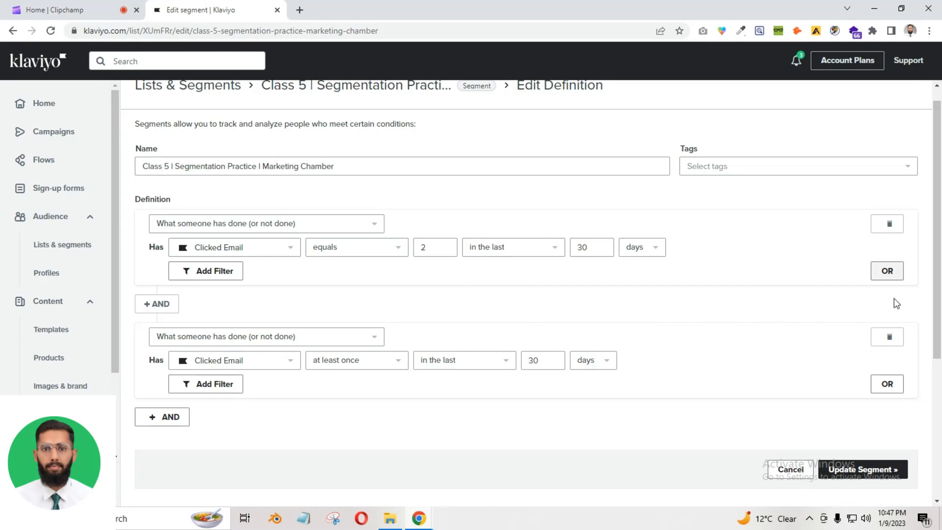
# Delete both conditions and rebuild the first as Marked Email as Spam, searched with 'spa'
pyautogui.click(890, 338)
pyautogui.click(890, 224)
pyautogui.click(153, 225)
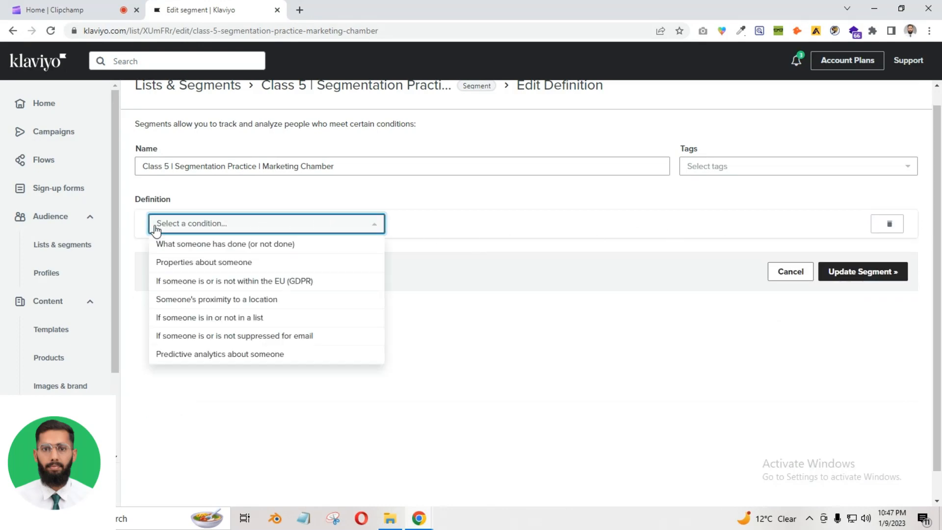
pyautogui.click(243, 245)
pyautogui.click(276, 252)
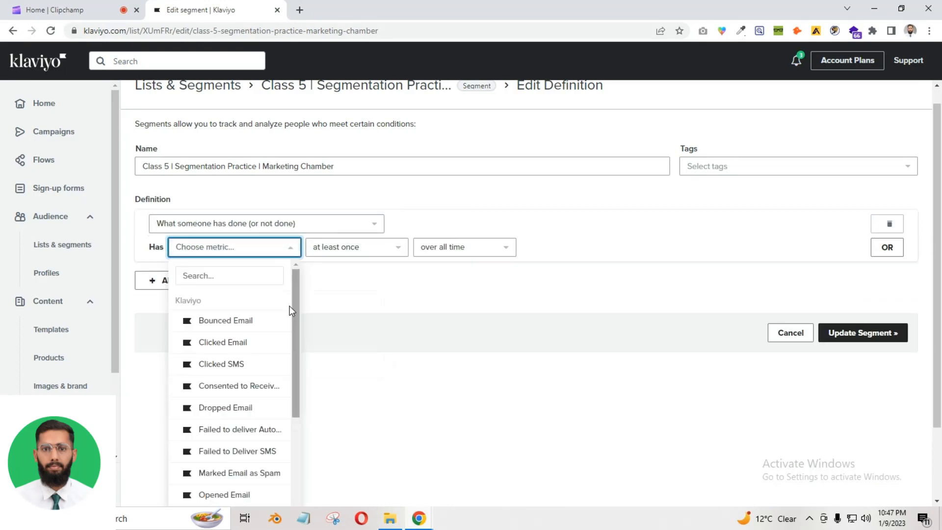
pyautogui.click(224, 275)
pyautogui.write('spa')
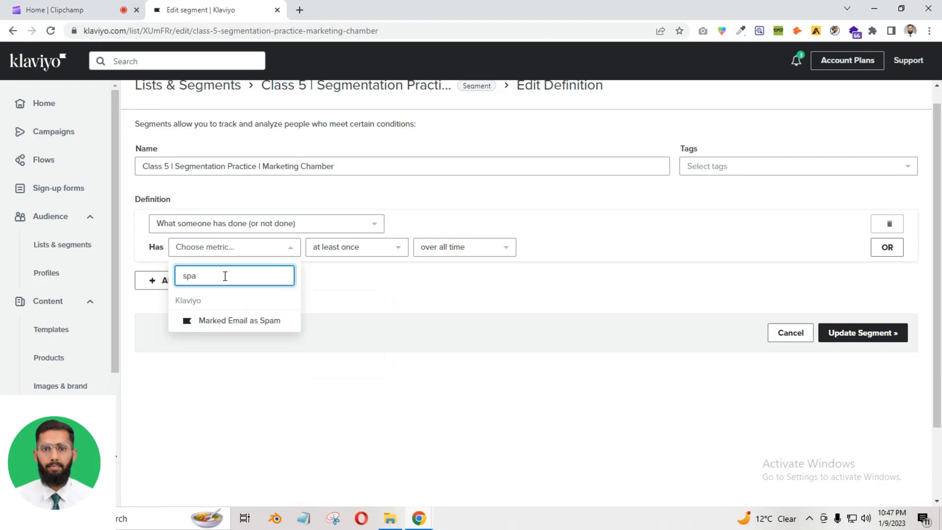
pyautogui.click(244, 320)
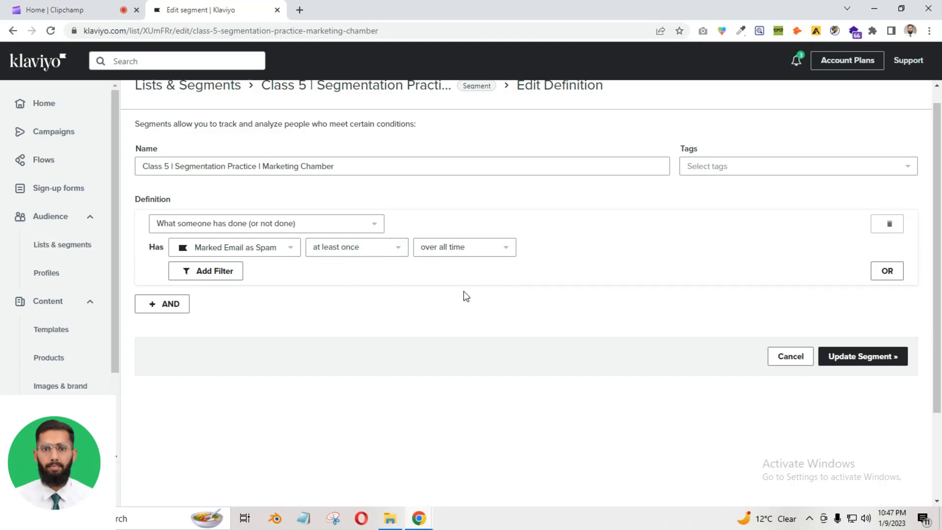
# Add an OR row stating Person is suppressed for email
pyautogui.click(882, 274)
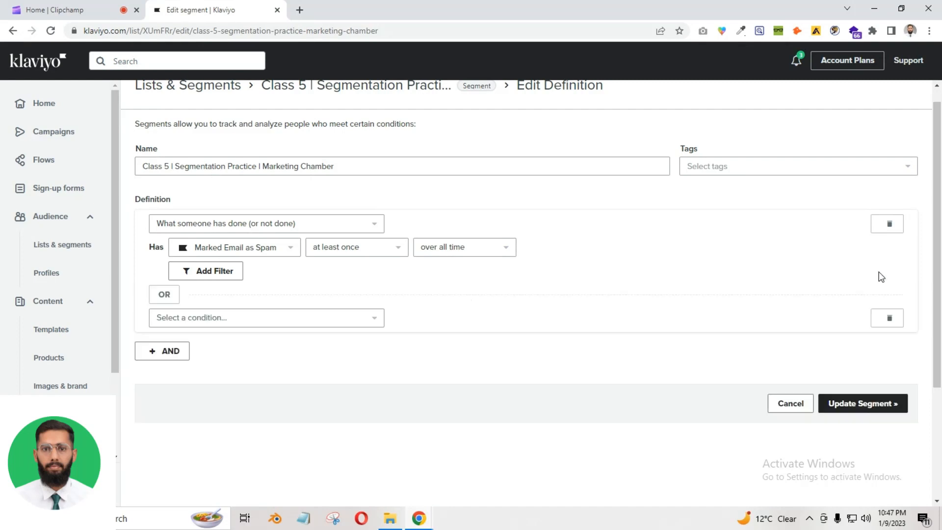
pyautogui.click(169, 319)
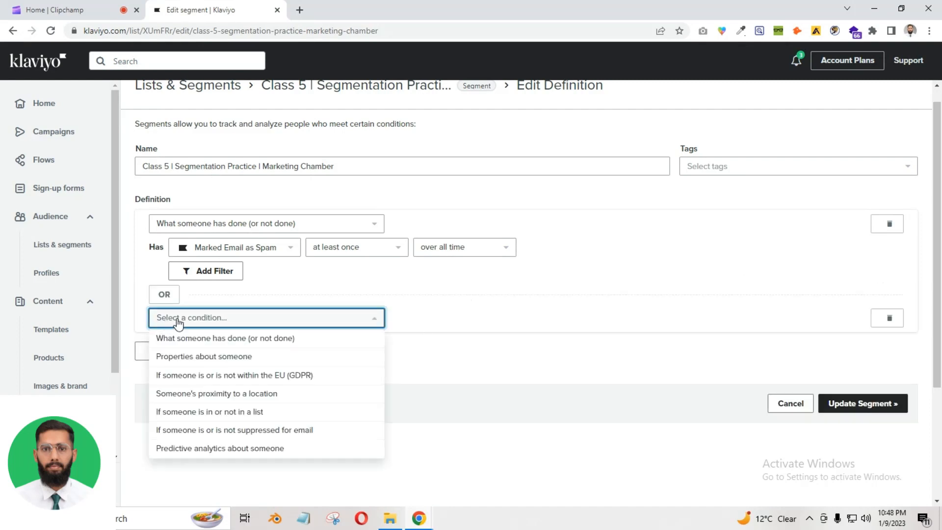
pyautogui.click(229, 432)
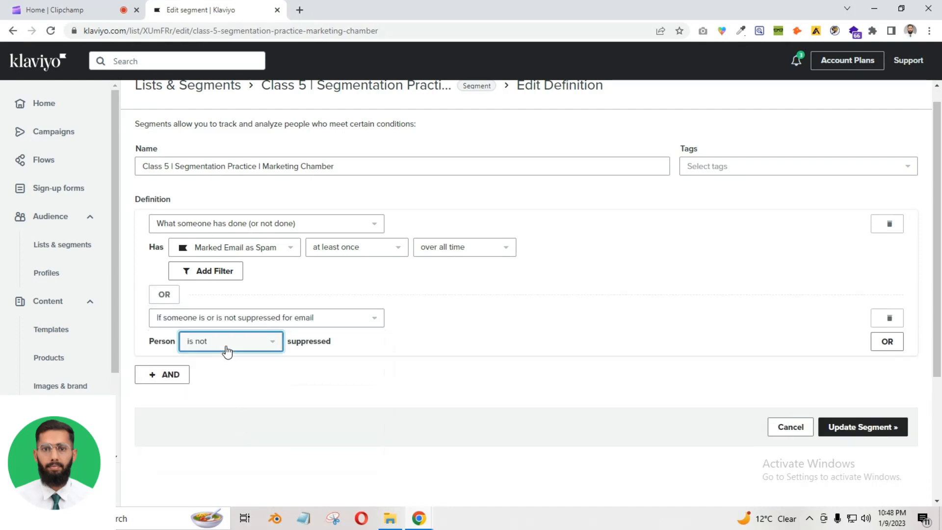
pyautogui.click(227, 351)
pyautogui.click(240, 362)
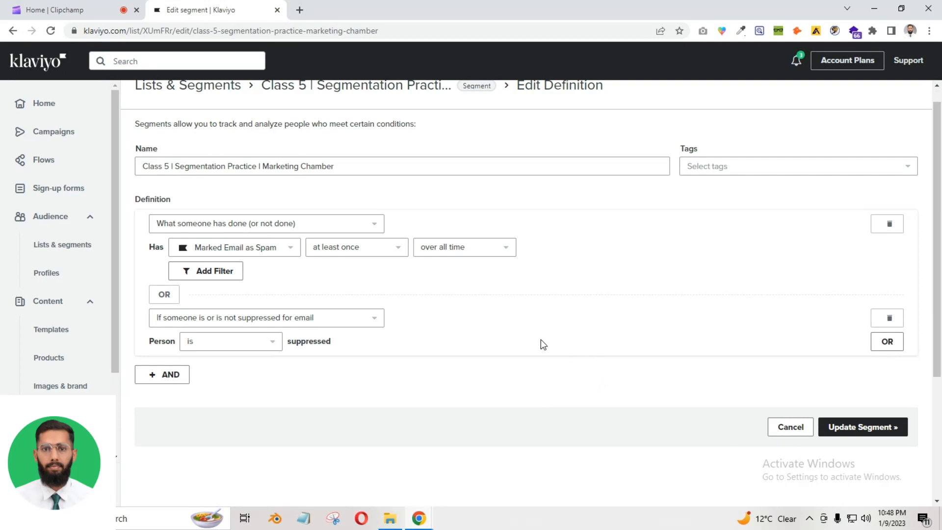
pyautogui.click(285, 230)
pyautogui.click(466, 366)
# Remove the suppression row, try Predicted Gender is Likely Male, then clear it to a blank condition
pyautogui.click(889, 319)
pyautogui.click(304, 226)
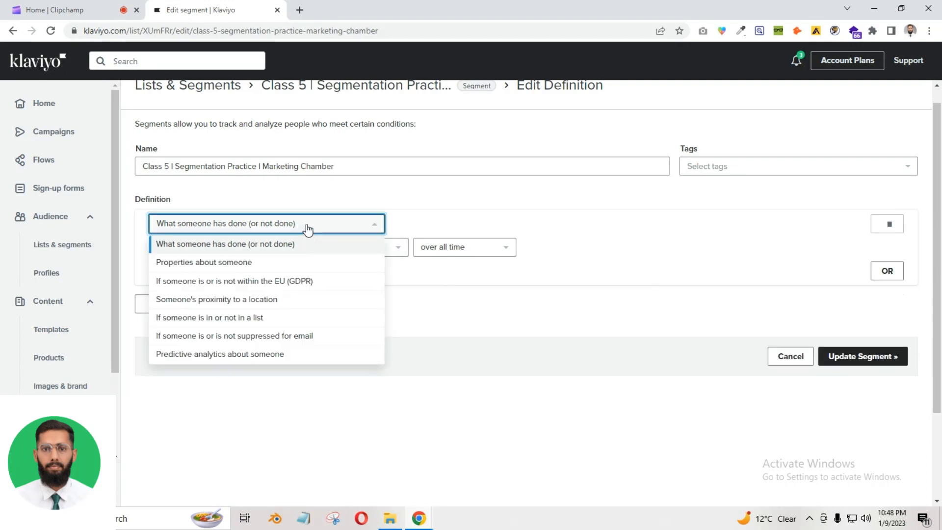
pyautogui.click(182, 356)
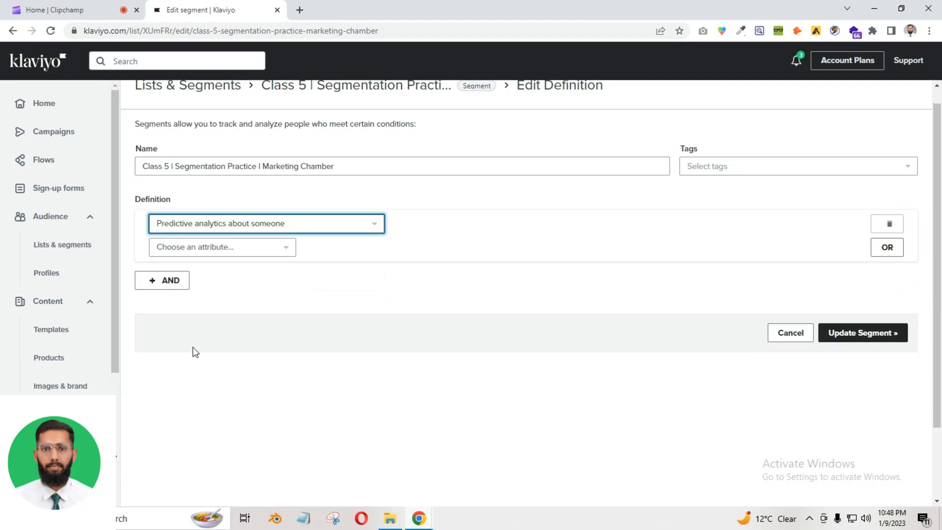
pyautogui.click(246, 248)
pyautogui.click(262, 272)
pyautogui.click(463, 247)
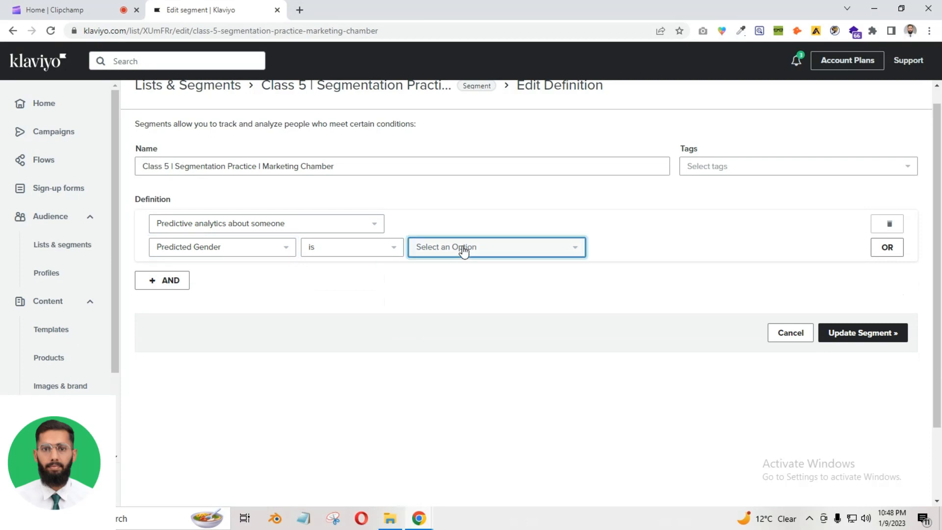
pyautogui.click(442, 304)
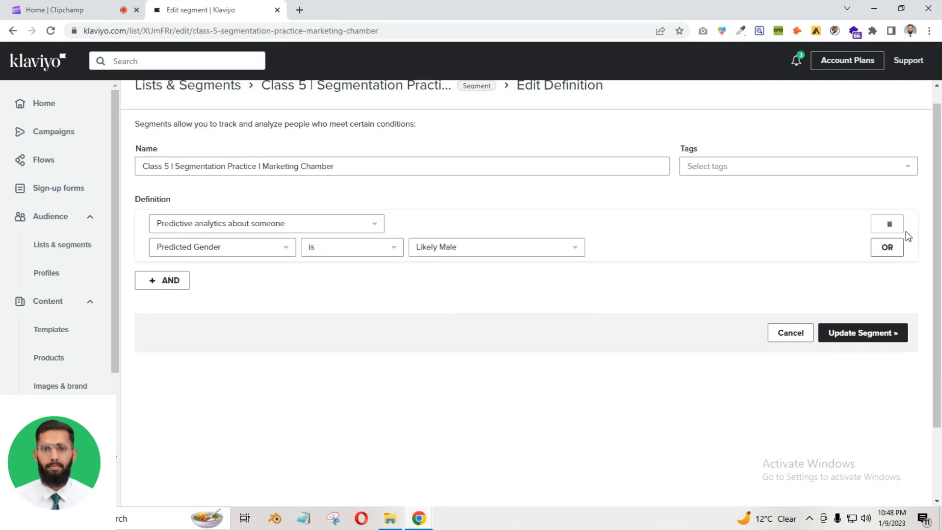
pyautogui.click(889, 223)
pyautogui.click(231, 224)
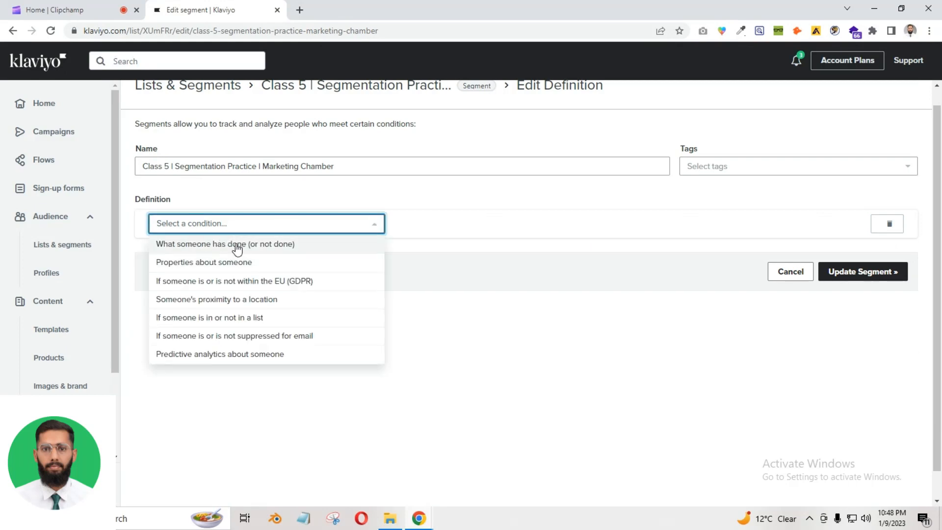
# Set the condition to what someone has done: Opened Email, found by searching 'ope'
pyautogui.click(243, 245)
pyautogui.click(290, 248)
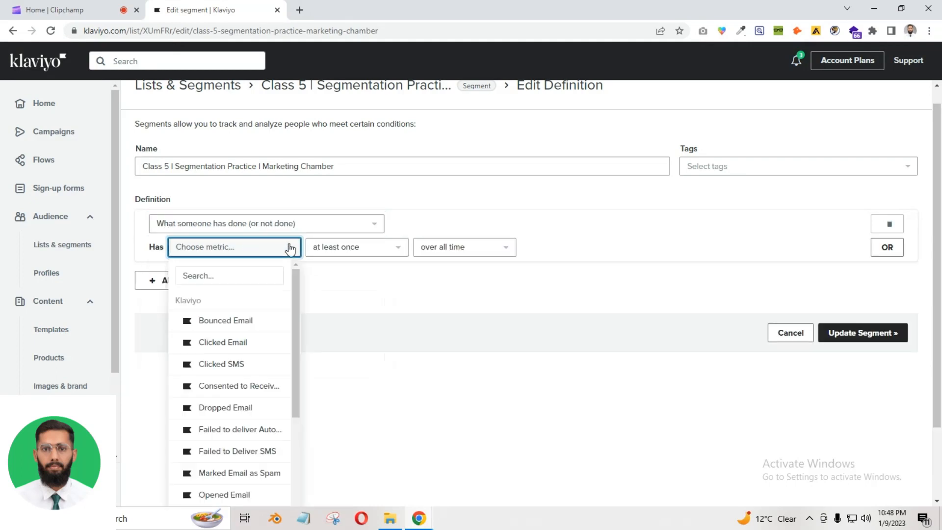
pyautogui.click(229, 271)
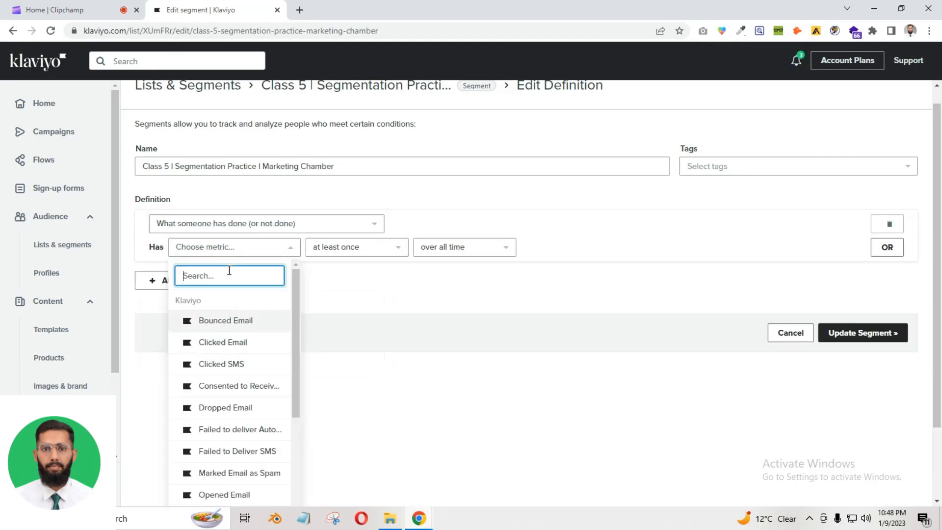
pyautogui.write('ope')
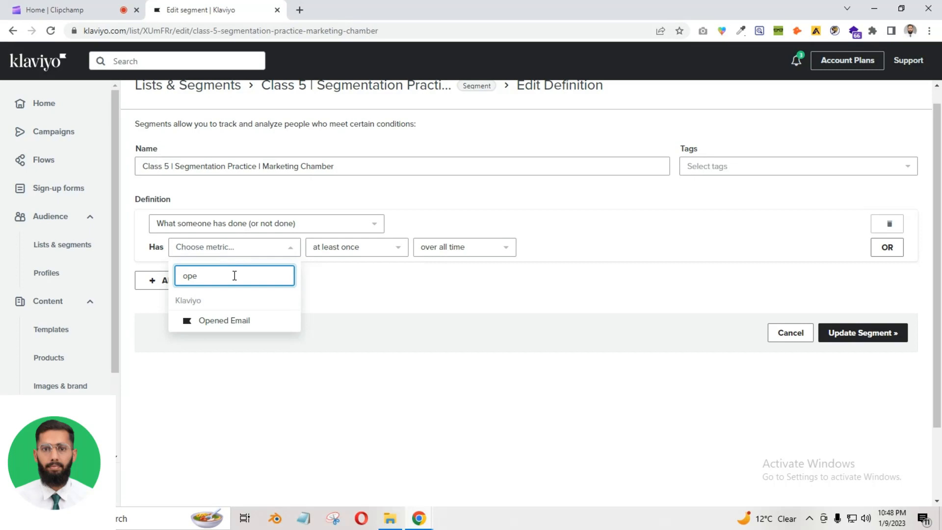
pyautogui.click(245, 320)
# Add an AND condition requiring Predicted Gender is Likely Male
pyautogui.click(162, 304)
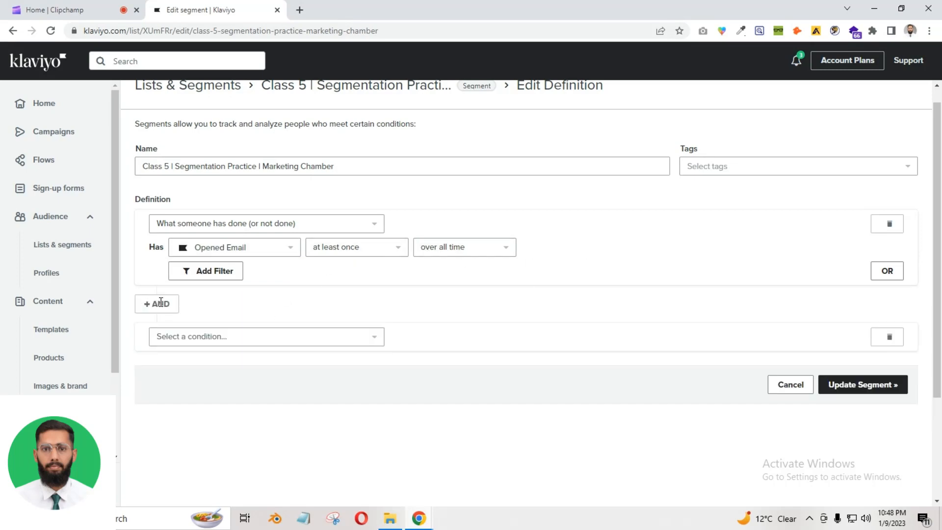
pyautogui.click(231, 338)
pyautogui.click(221, 468)
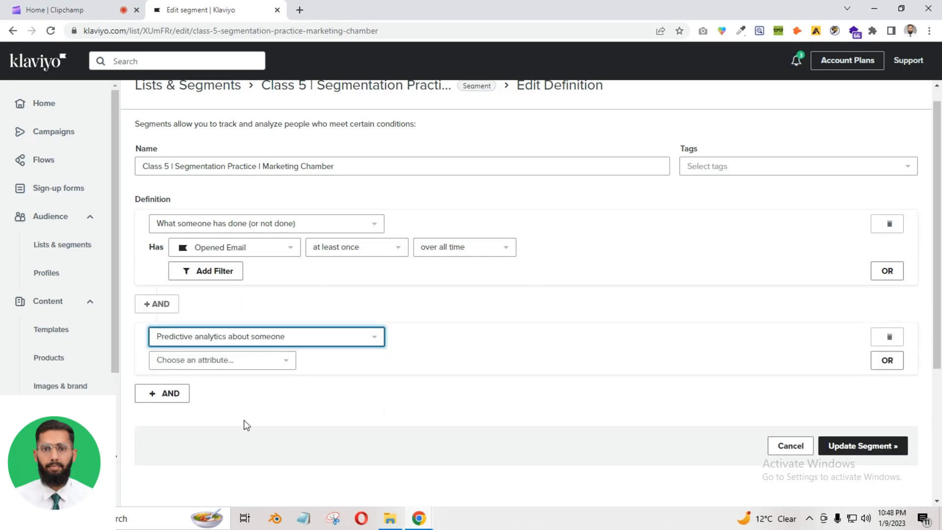
pyautogui.click(240, 360)
pyautogui.click(217, 389)
pyautogui.click(439, 361)
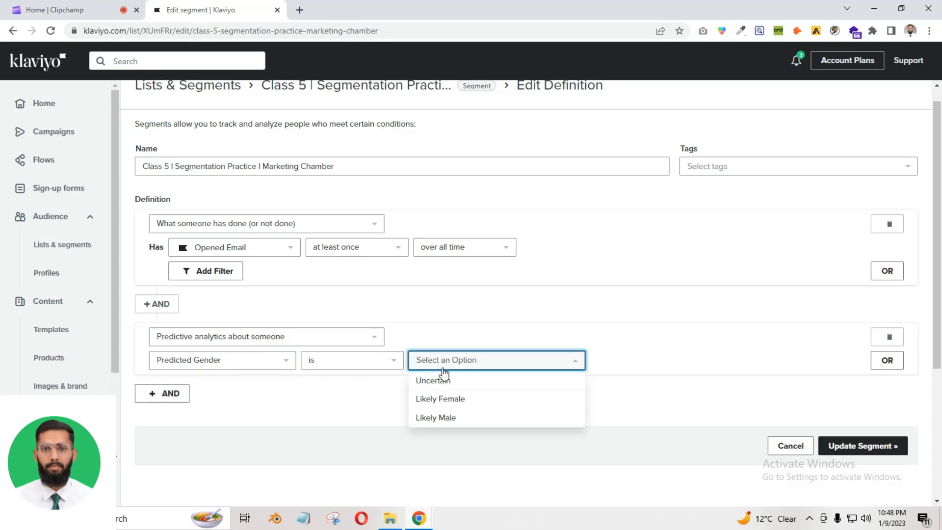
pyautogui.click(444, 417)
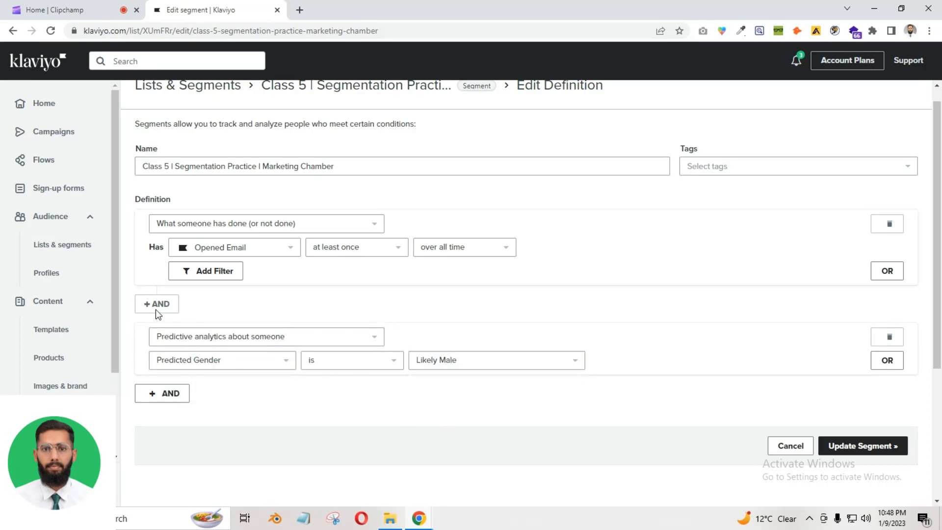
pyautogui.moveTo(140, 305); pyautogui.dragTo(206, 303)
pyautogui.click(301, 279)
# Delete the Predicted Gender AND condition, leaving the first condition unchanged
pyautogui.click(304, 225)
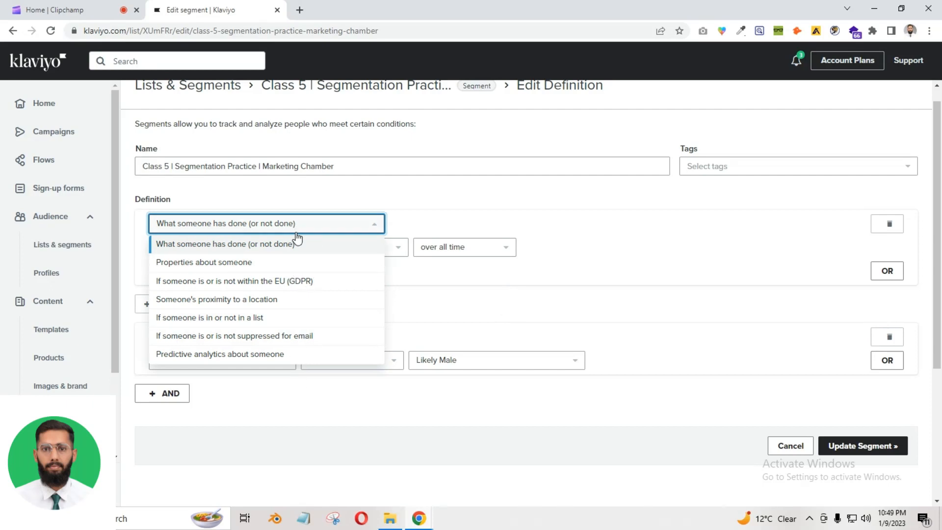
pyautogui.click(547, 290)
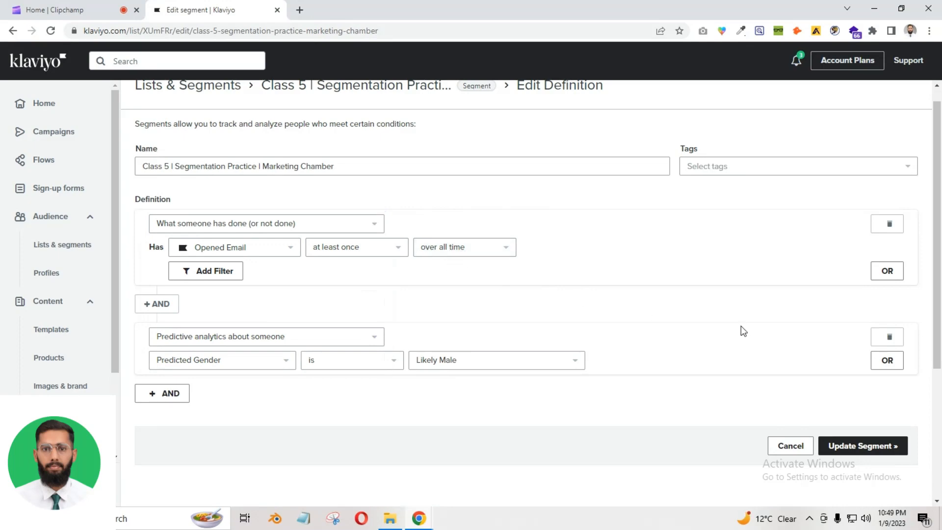
pyautogui.click(889, 337)
# Add an AND condition using the EU (GDPR) location rule: within United States
pyautogui.click(192, 307)
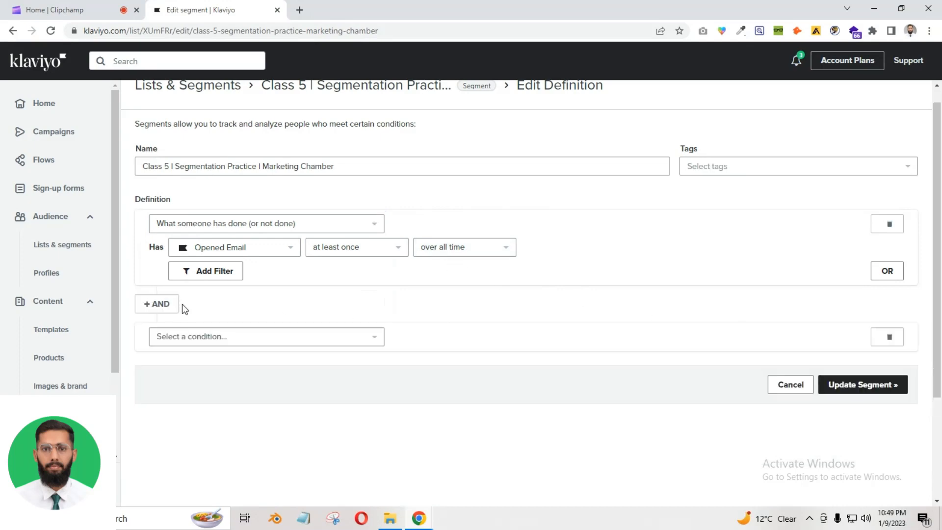
pyautogui.click(204, 337)
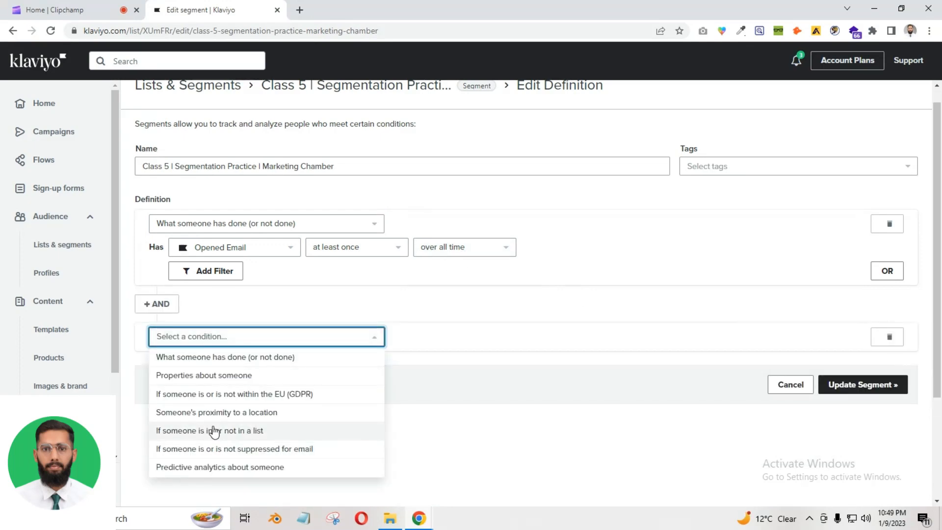
pyautogui.click(251, 395)
pyautogui.click(353, 361)
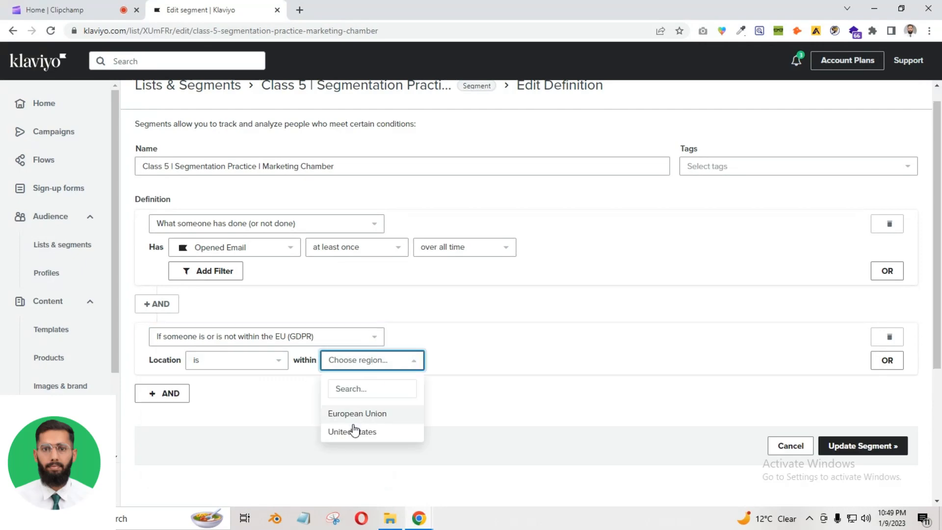
pyautogui.click(360, 432)
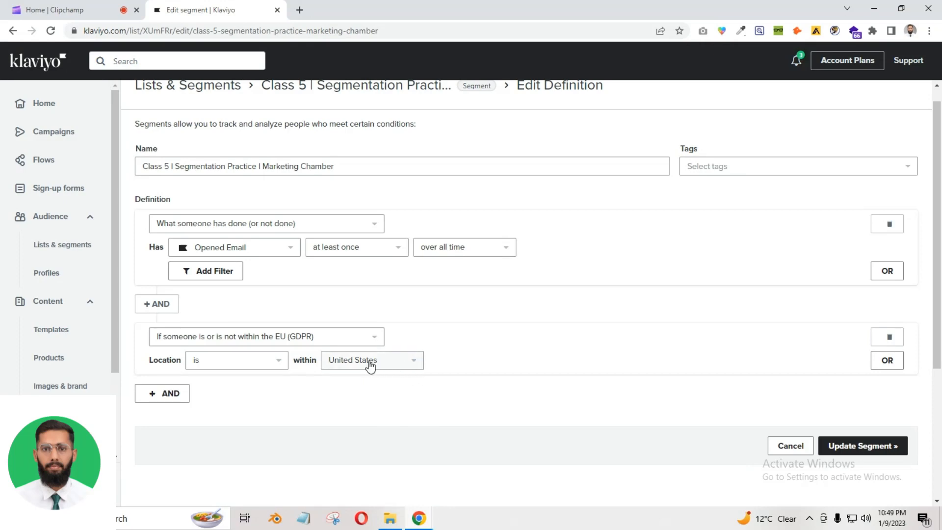
# Add a second GDPR location row as an OR alternative, then delete it
pyautogui.click(887, 360)
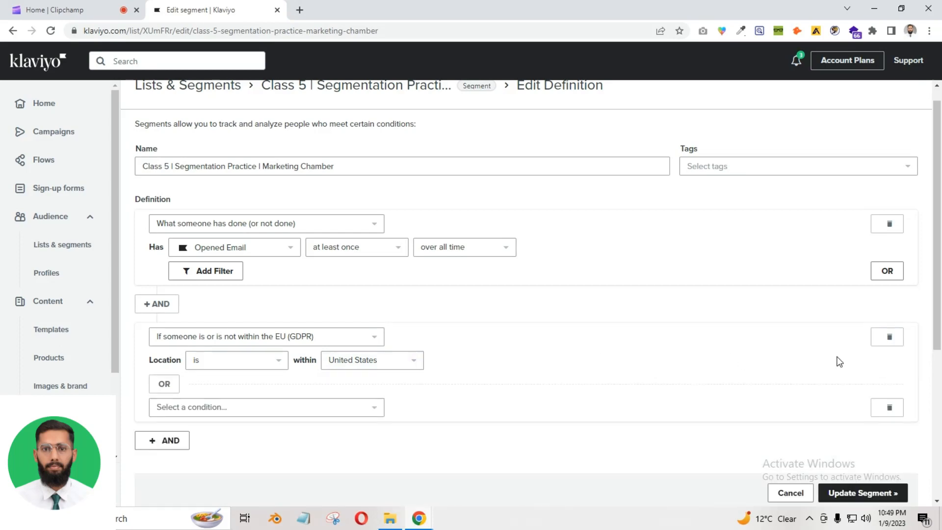
pyautogui.click(233, 411)
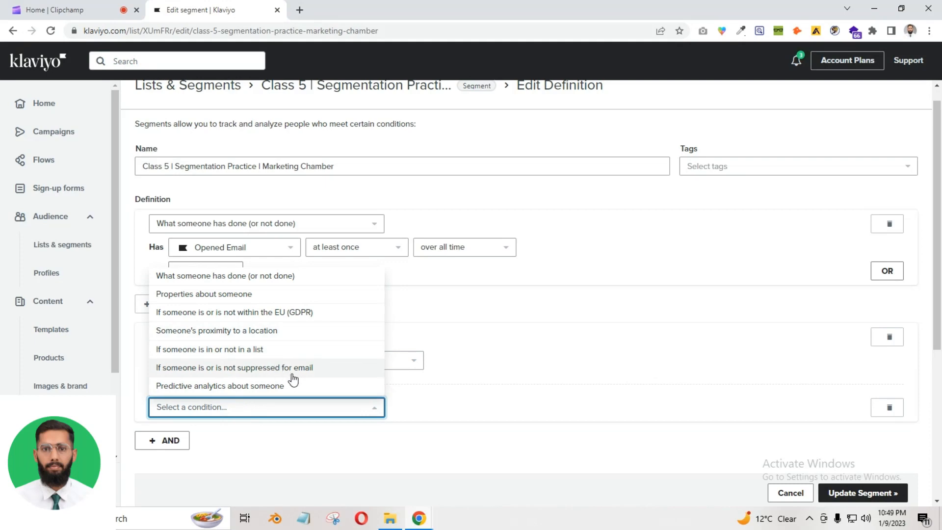
pyautogui.click(264, 314)
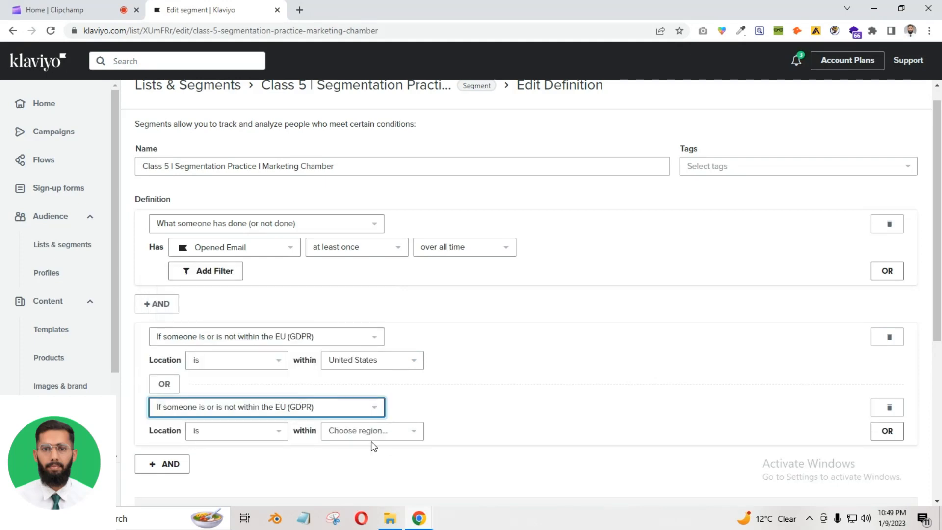
pyautogui.click(412, 432)
pyautogui.scroll(-2, 426, 437)
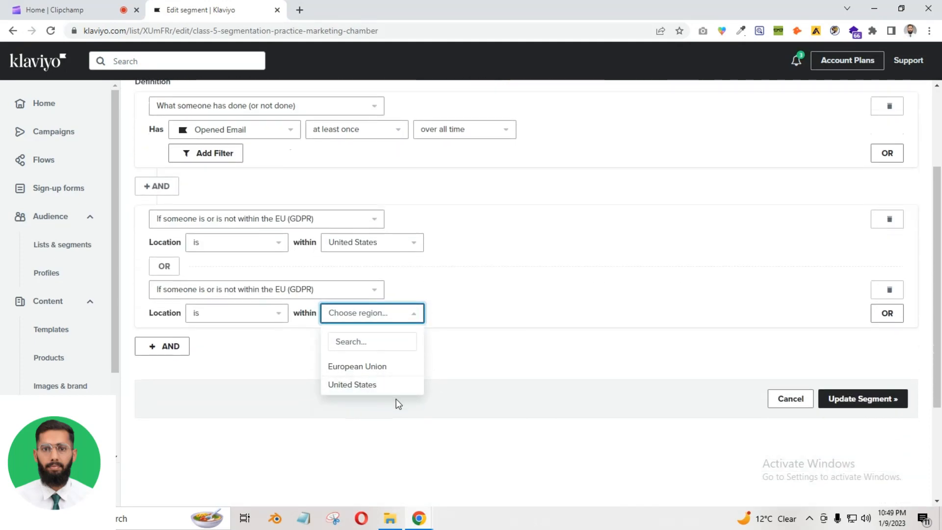
pyautogui.click(637, 306)
pyautogui.click(890, 290)
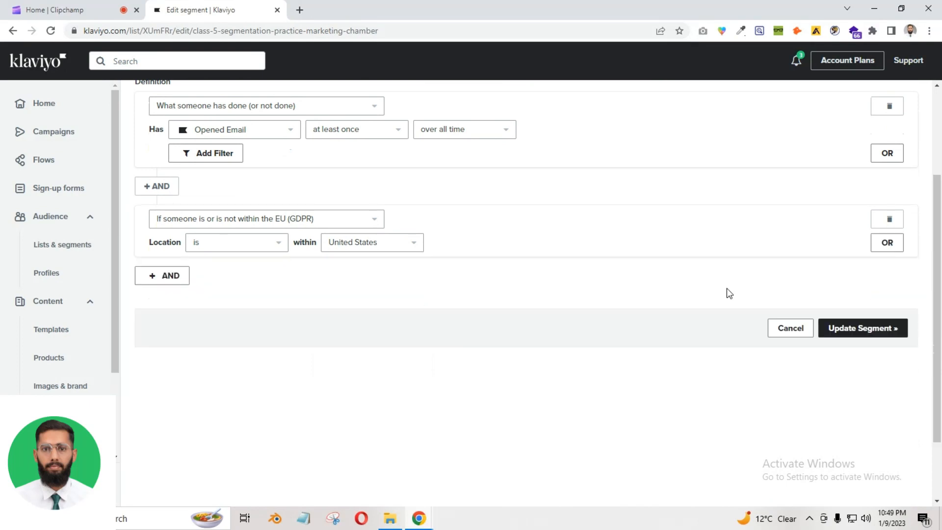
pyautogui.scroll(3, 725, 287)
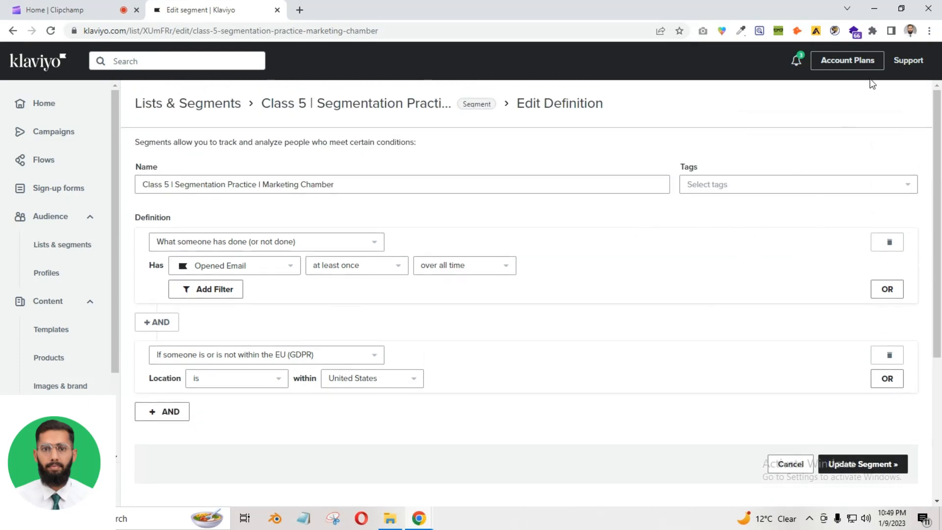